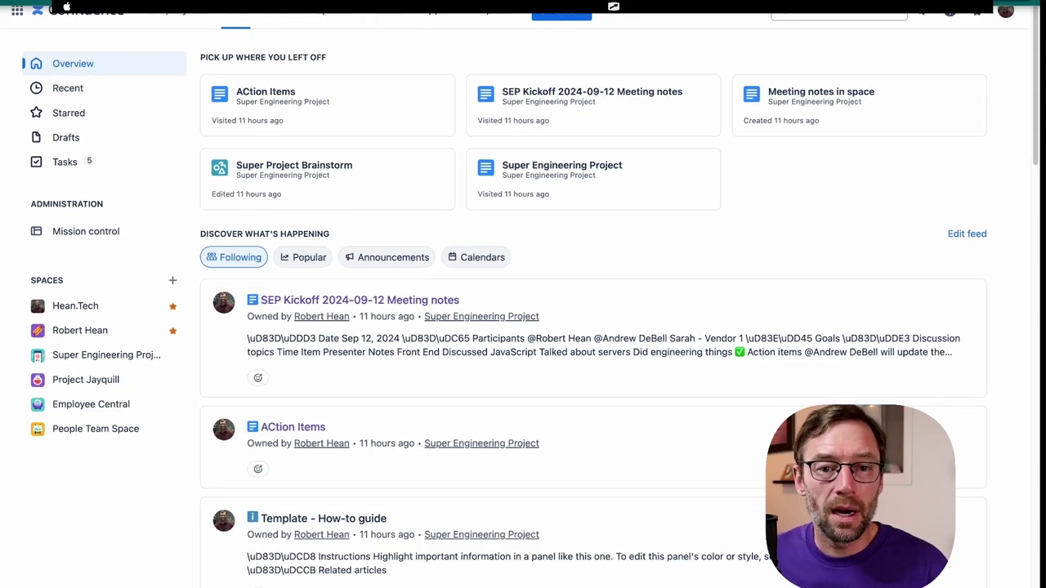
Step: Start a new space named Superduper Project with Collaboration as its purpose, and continue to the feature confirmation
{"action": "left_click", "coordinate": [335, 12]}
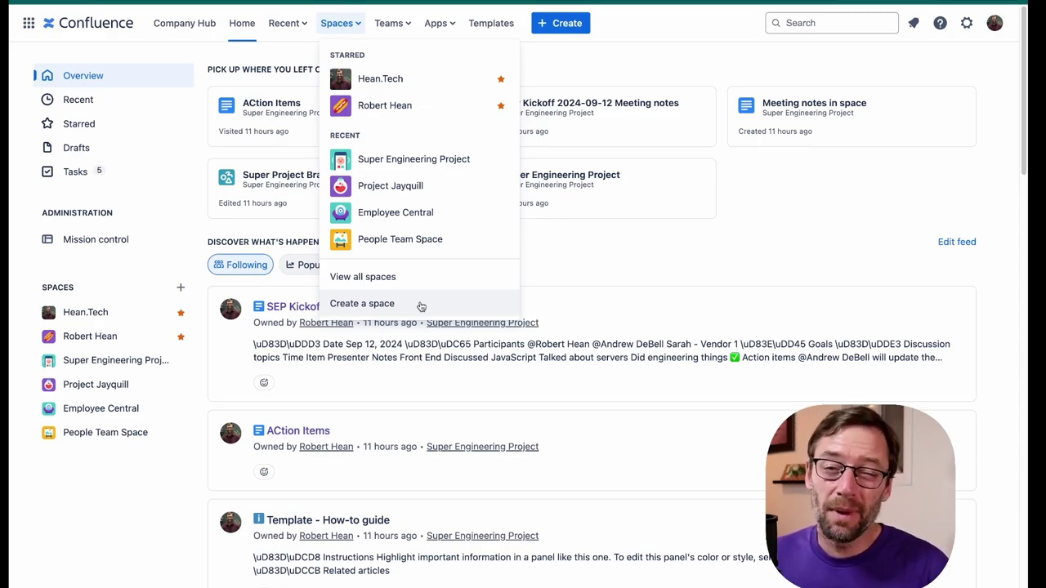
{"action": "left_click", "coordinate": [421, 305]}
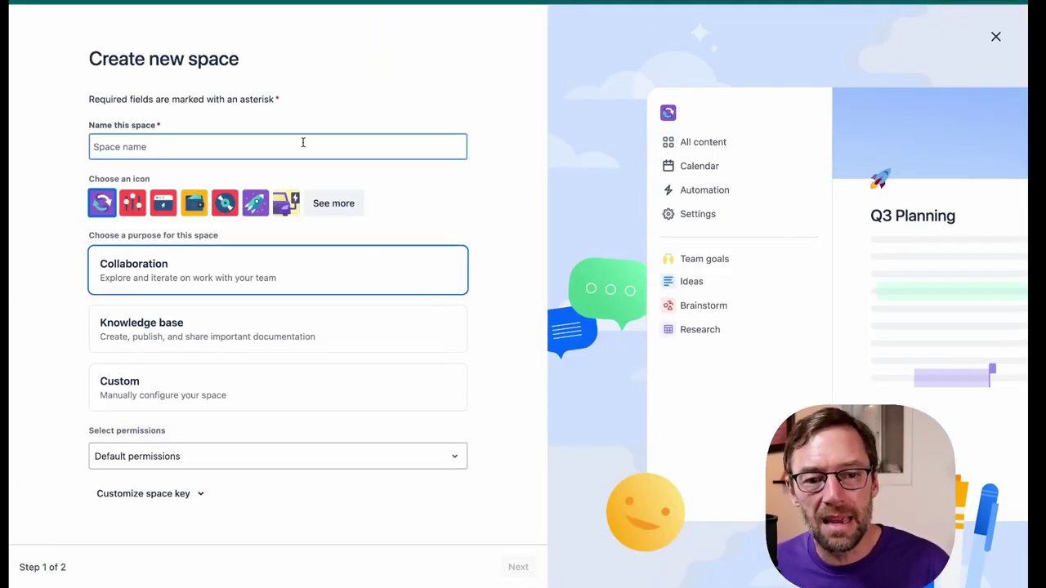
{"action": "type", "text": "Superduper P"}
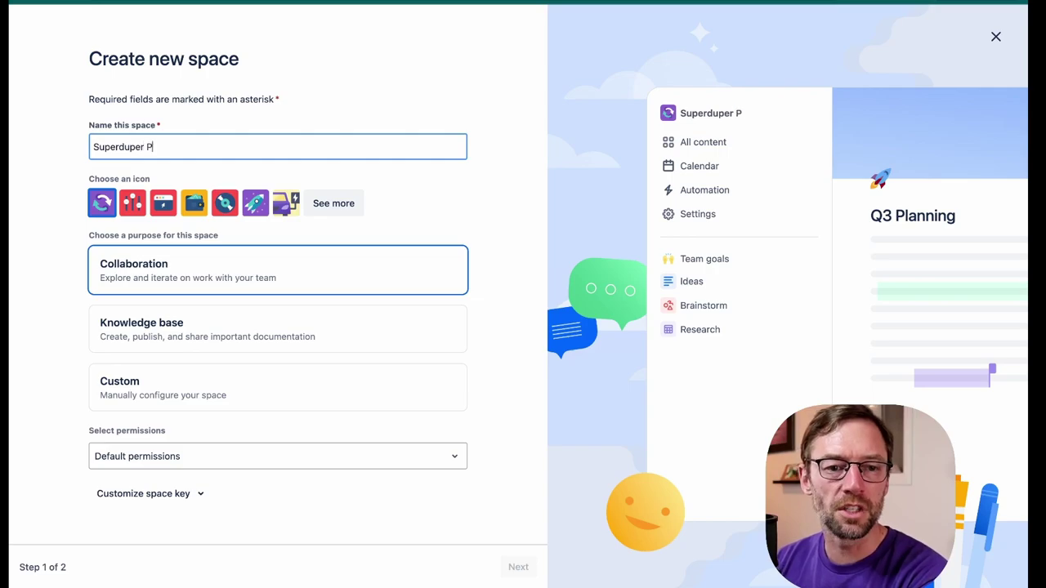
{"action": "type", "text": "roject"}
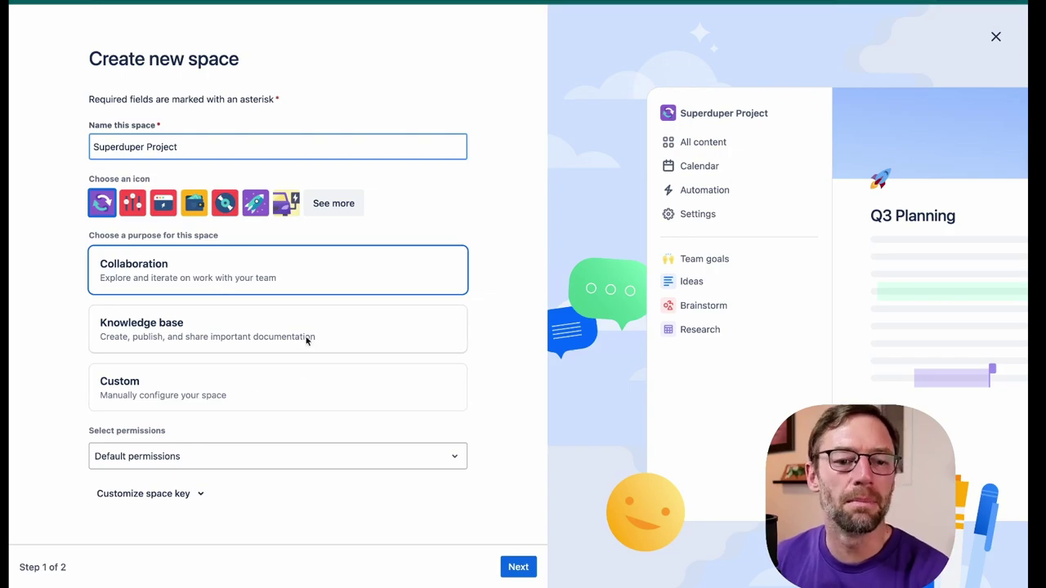
{"action": "left_click", "coordinate": [225, 344]}
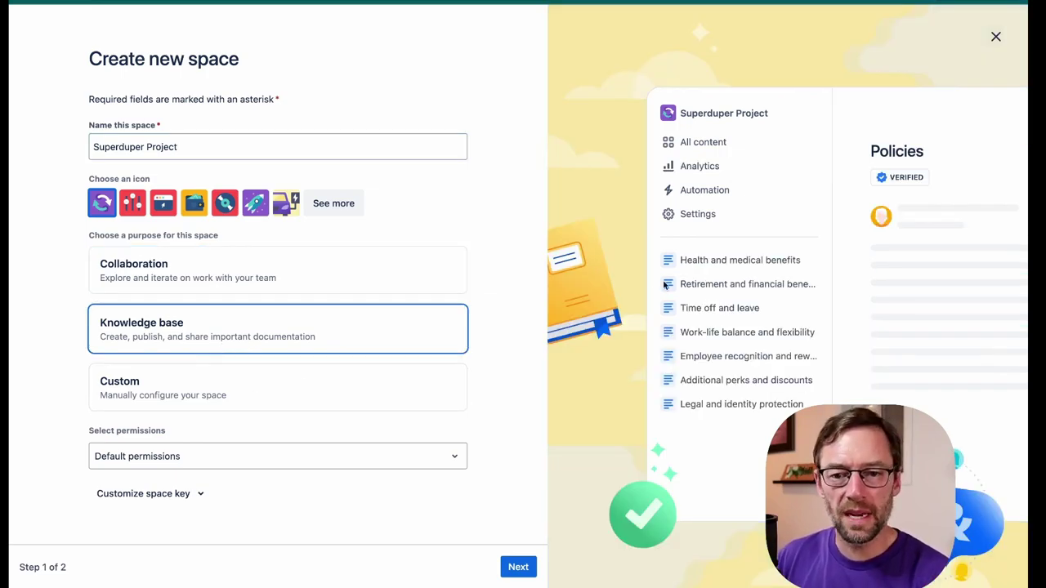
{"action": "left_click", "coordinate": [412, 271]}
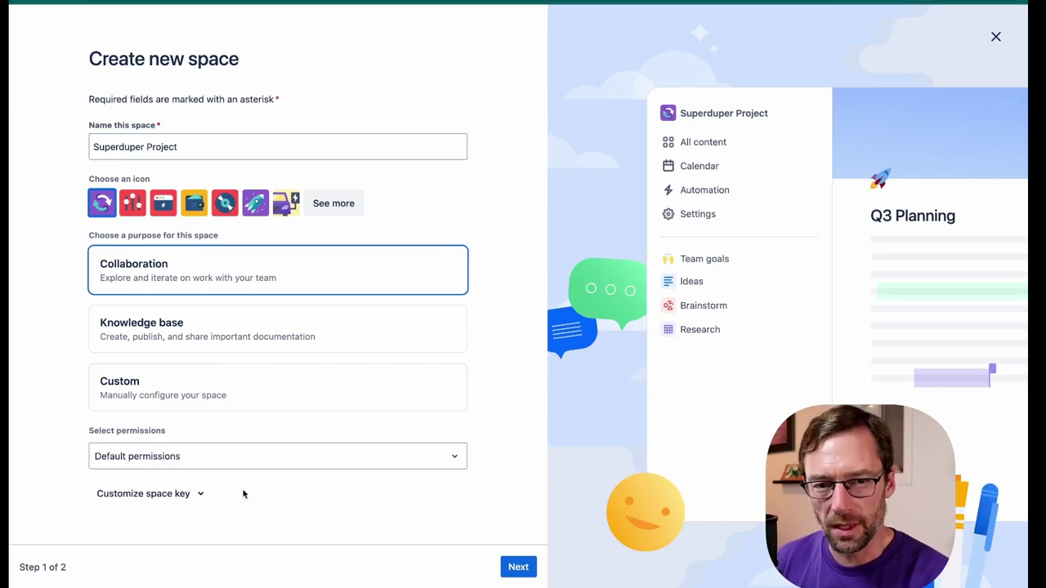
{"action": "left_click", "coordinate": [518, 566]}
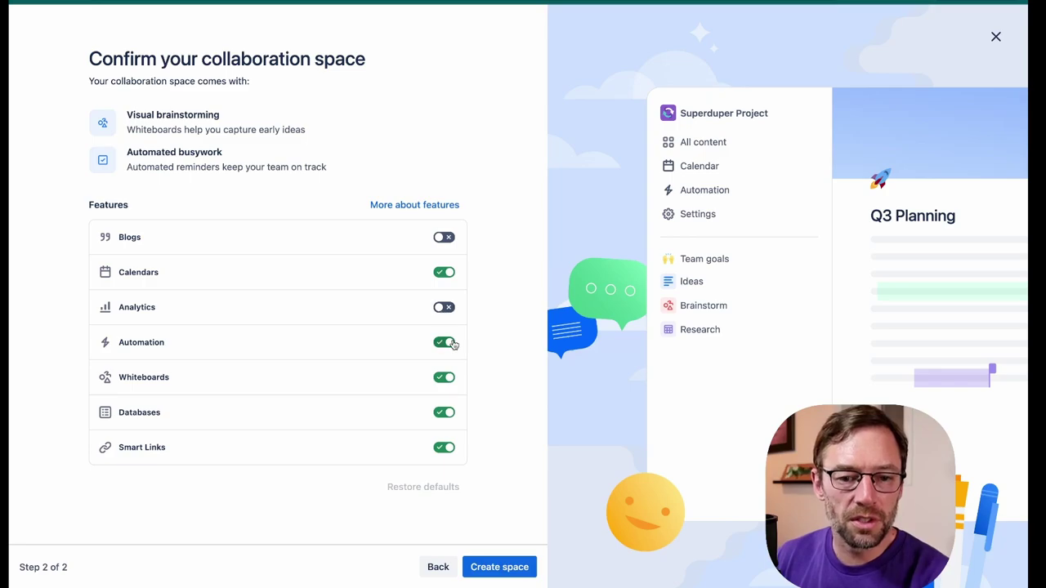
Step: Review the included features, such as Whiteboards, and create the collaboration space with the default feature settings
{"action": "left_click_drag", "start_coordinate": [214, 370], "coordinate": [88, 373]}
{"action": "left_click", "coordinate": [249, 383]}
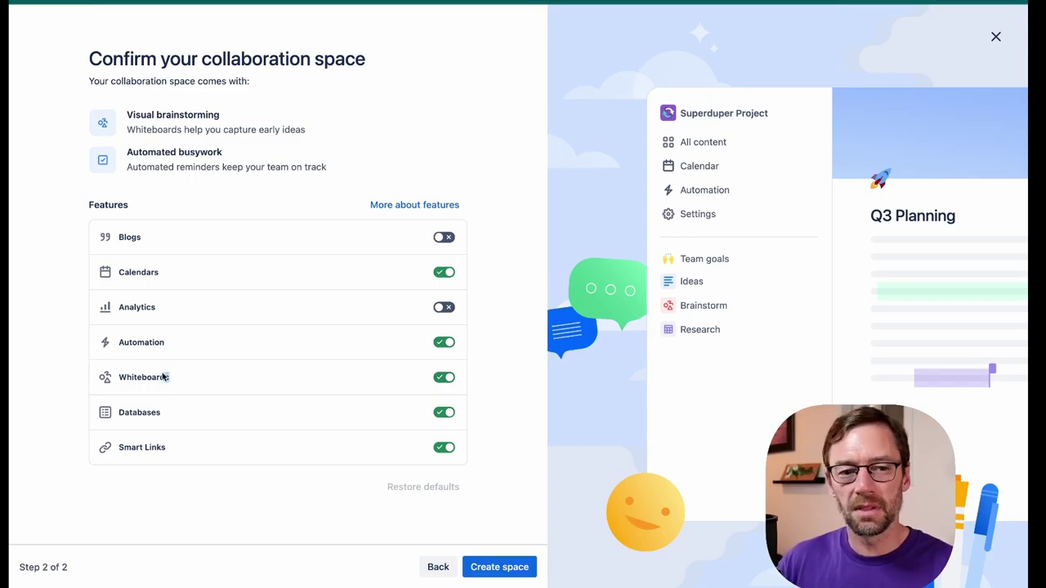
{"action": "triple_click", "coordinate": [308, 368]}
{"action": "left_click", "coordinate": [339, 382]}
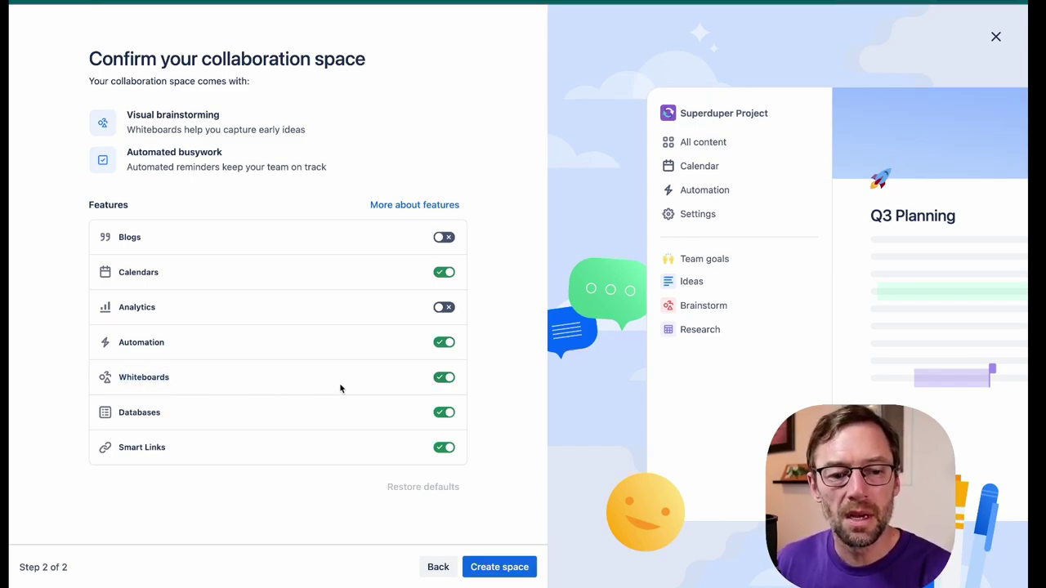
{"action": "left_click", "coordinate": [493, 565]}
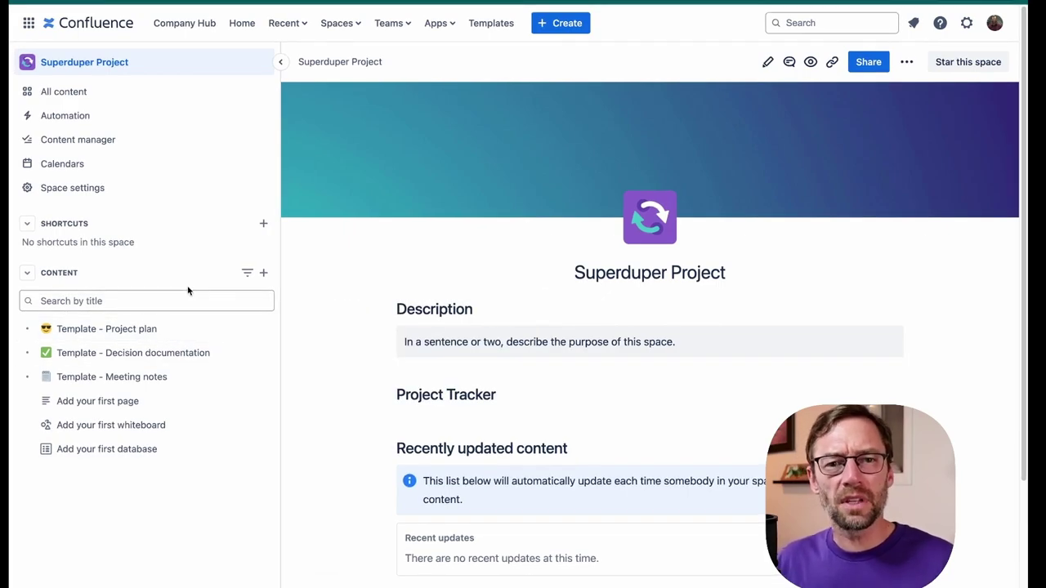
Step: Add a new whiteboard to the Superduper Project space's content and collapse the space sidebar
{"action": "left_click", "coordinate": [266, 277]}
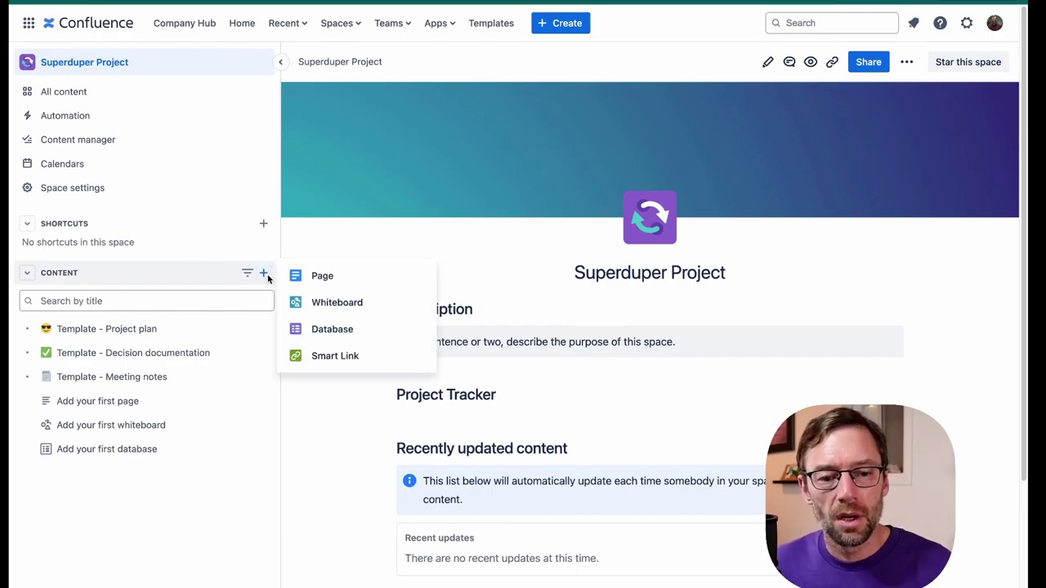
{"action": "left_click", "coordinate": [357, 303]}
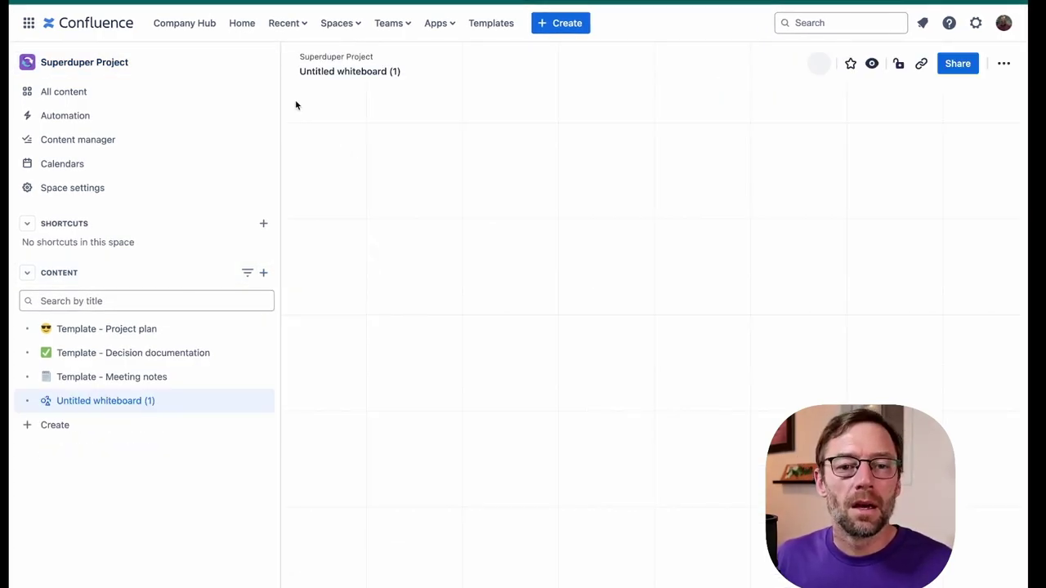
{"action": "left_click", "coordinate": [281, 61]}
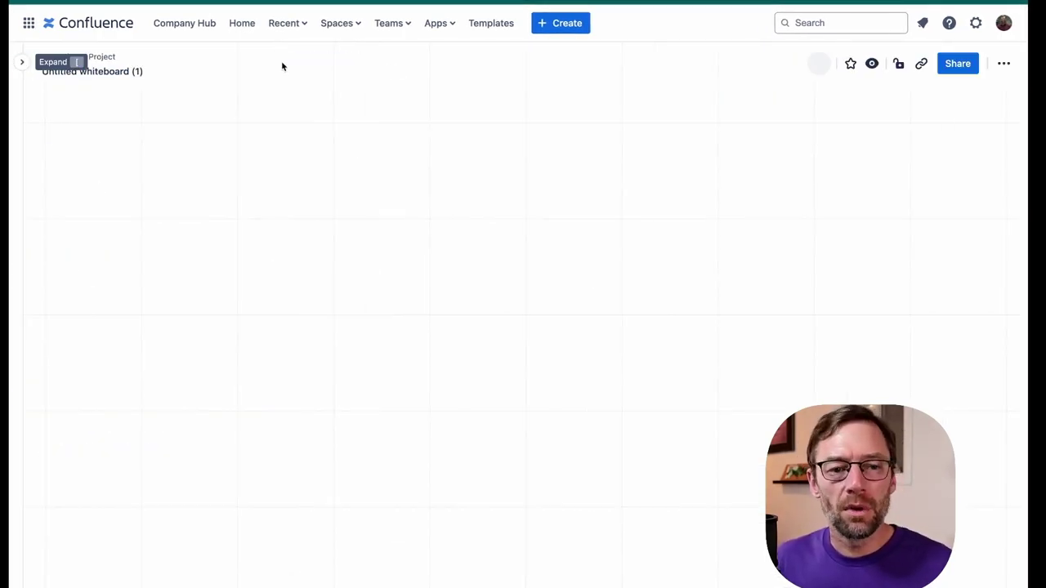
{"action": "left_click", "coordinate": [138, 71]}
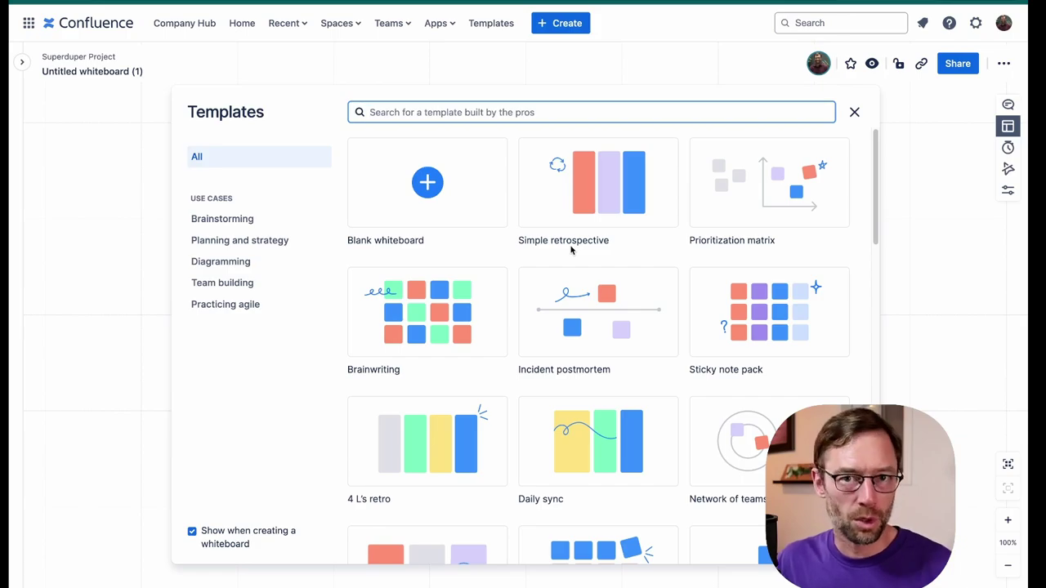
Step: Look through the whiteboard templates and start from the Blank whiteboard
{"action": "mouse_move", "coordinate": [495, 270]}
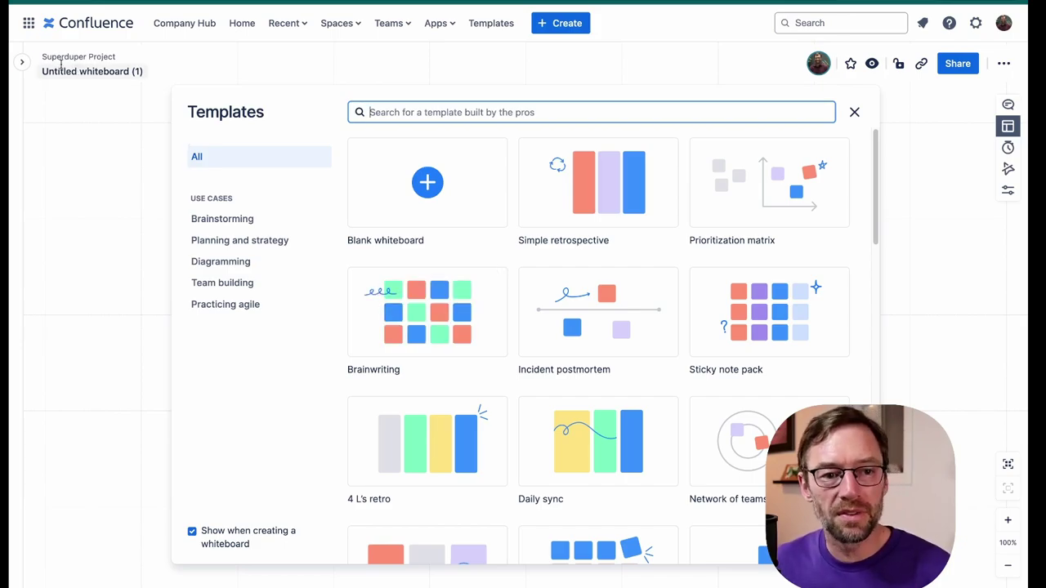
{"action": "left_click", "coordinate": [23, 62]}
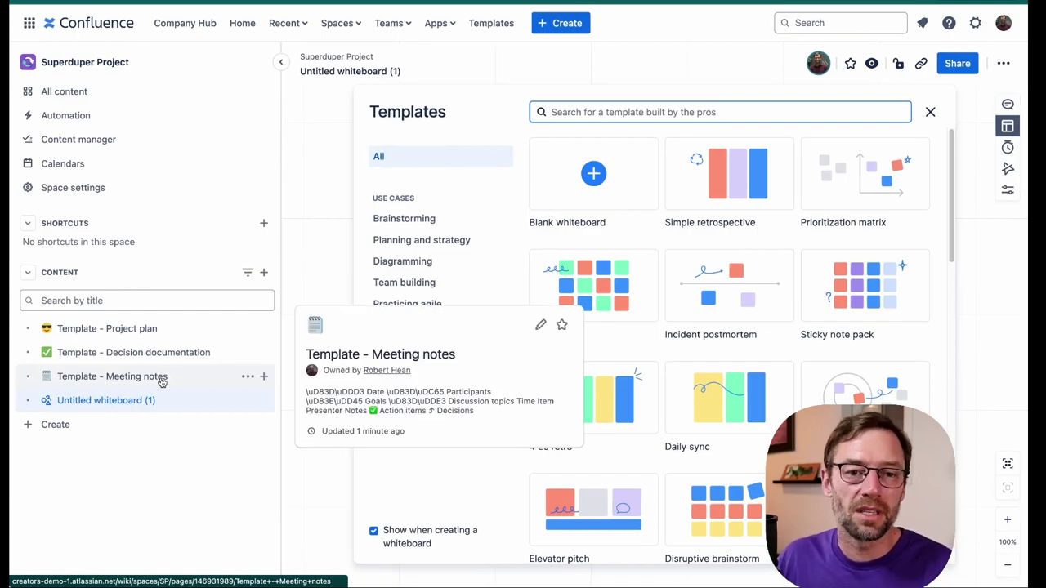
{"action": "left_click", "coordinate": [280, 62]}
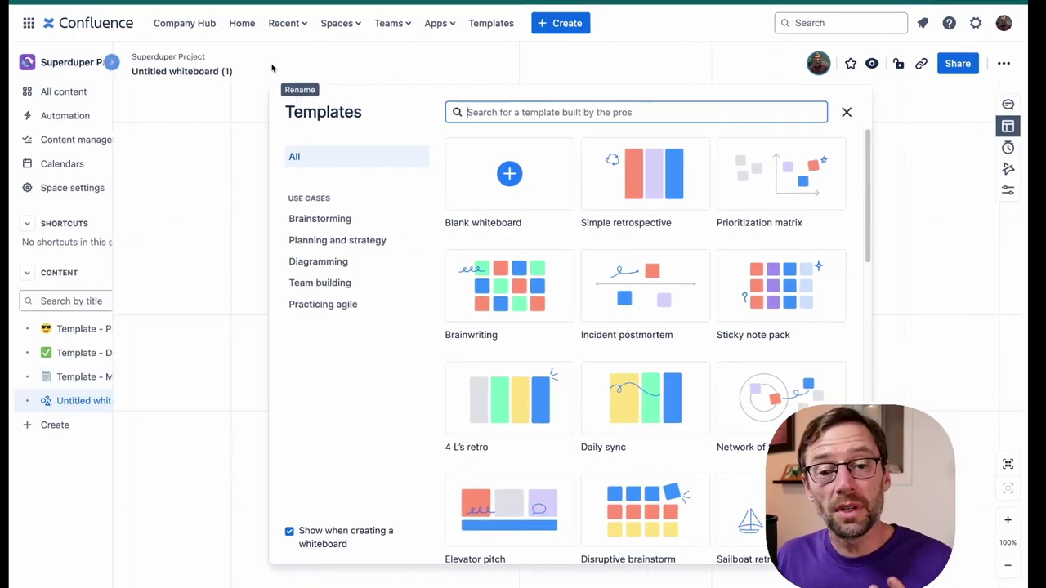
{"action": "scroll", "coordinate": [595, 303], "scroll_direction": "down", "scroll_amount": 5}
{"action": "scroll", "coordinate": [596, 303], "scroll_direction": "up", "scroll_amount": 5}
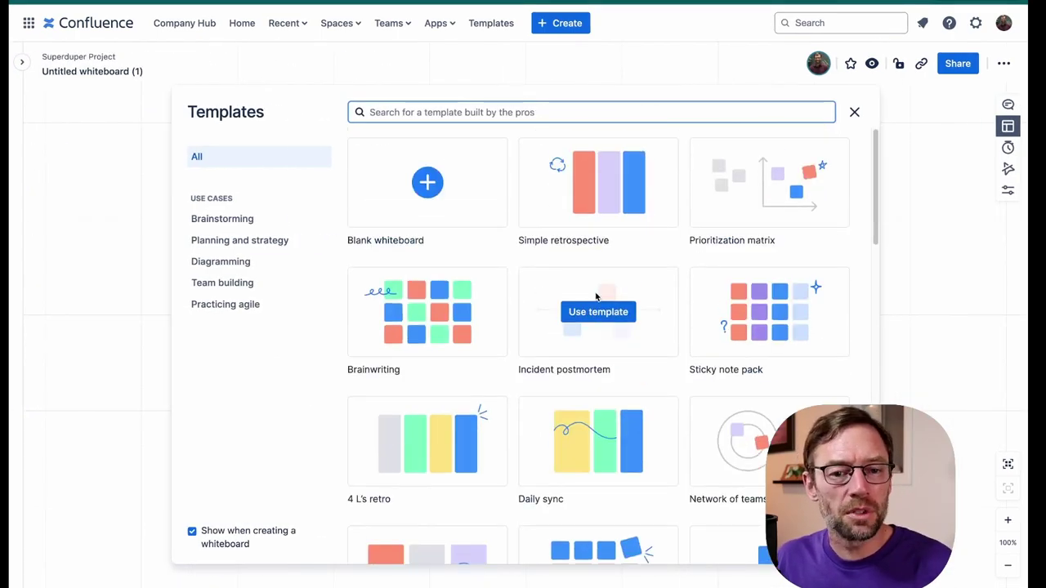
{"action": "left_click", "coordinate": [429, 192]}
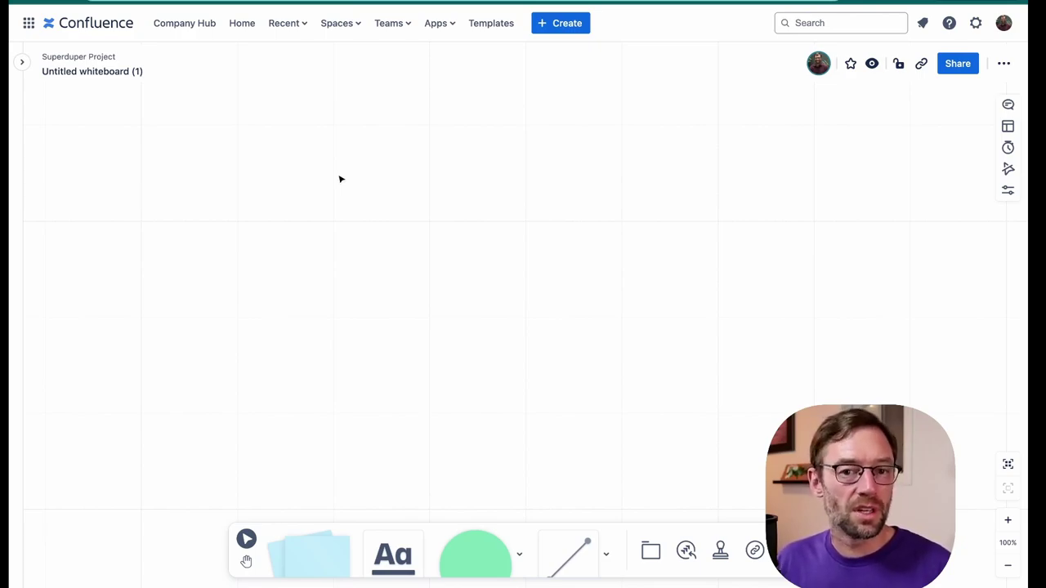
Step: Place a rectangular section in the upper-left area of the blank whiteboard canvas
{"action": "left_click", "coordinate": [521, 555]}
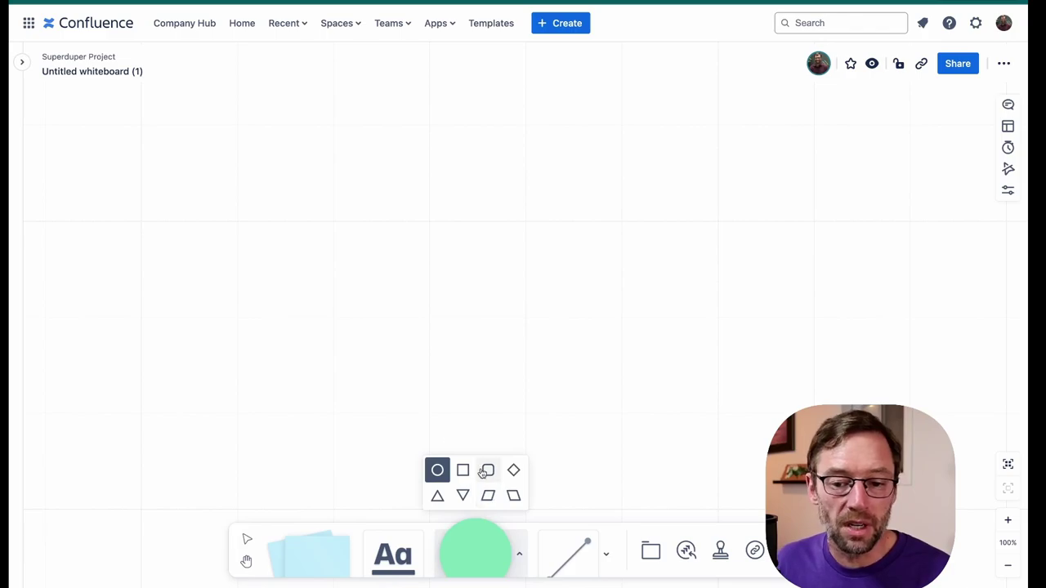
{"action": "left_click", "coordinate": [651, 550]}
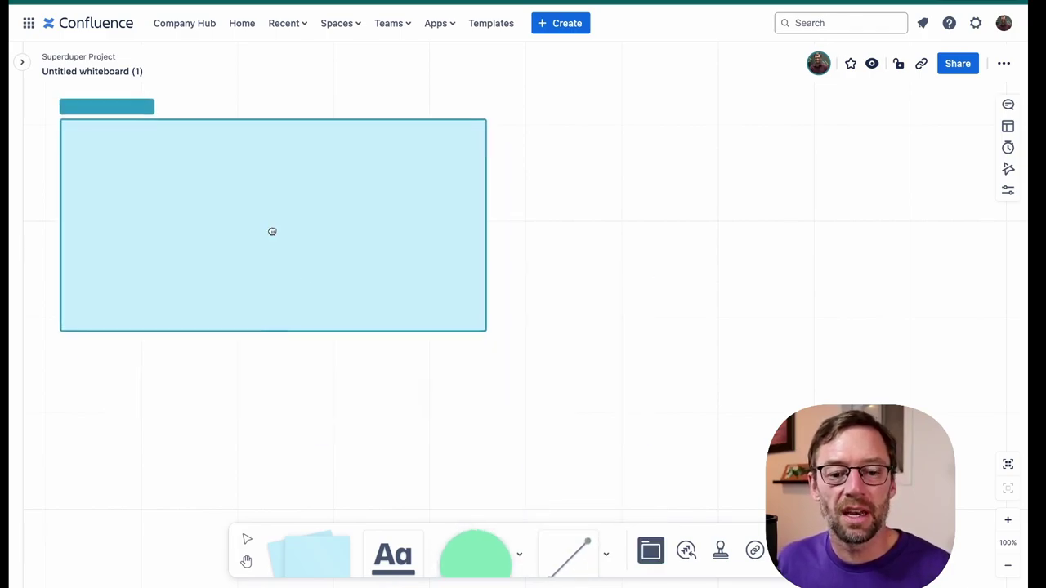
{"action": "left_click", "coordinate": [278, 245]}
Step: Add a text block inside the section with the lines "Improve efficiency", "Make the company better" and "Sell a great product"
{"action": "left_click", "coordinate": [392, 549]}
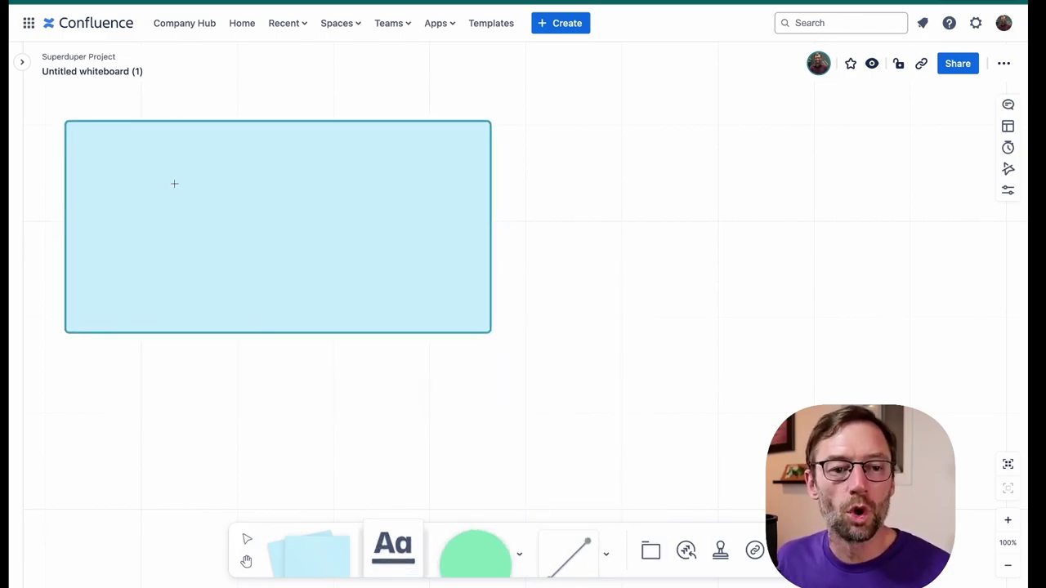
{"action": "left_click", "coordinate": [136, 176]}
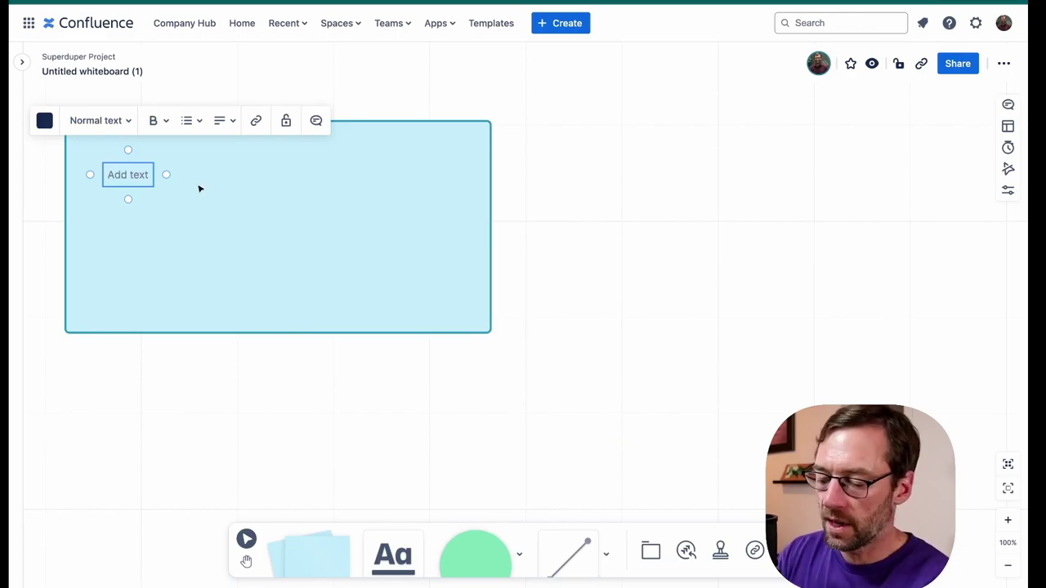
{"action": "type", "text": "Improve ef"}
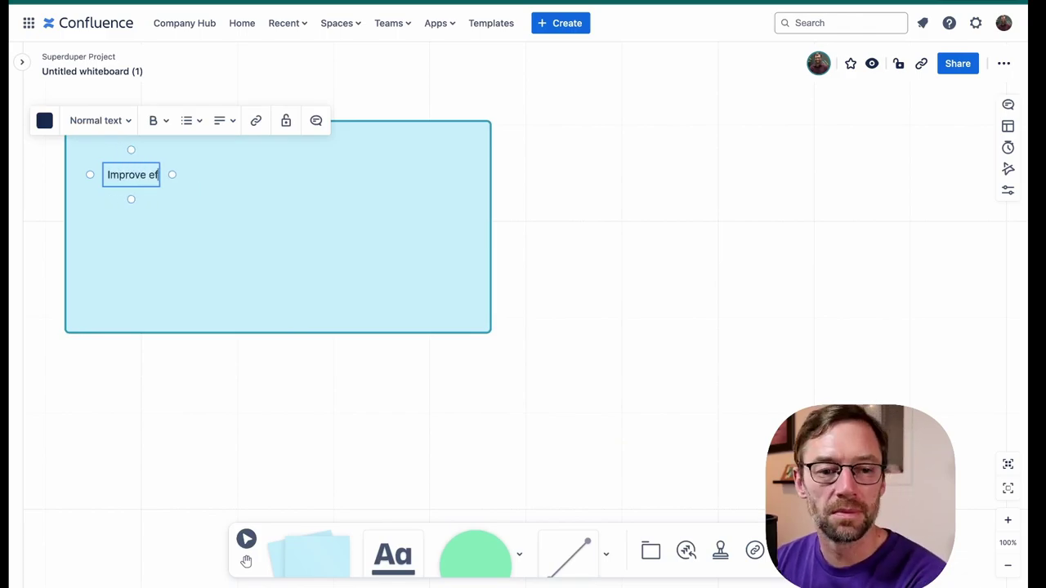
{"action": "type", "text": "ficiency"}
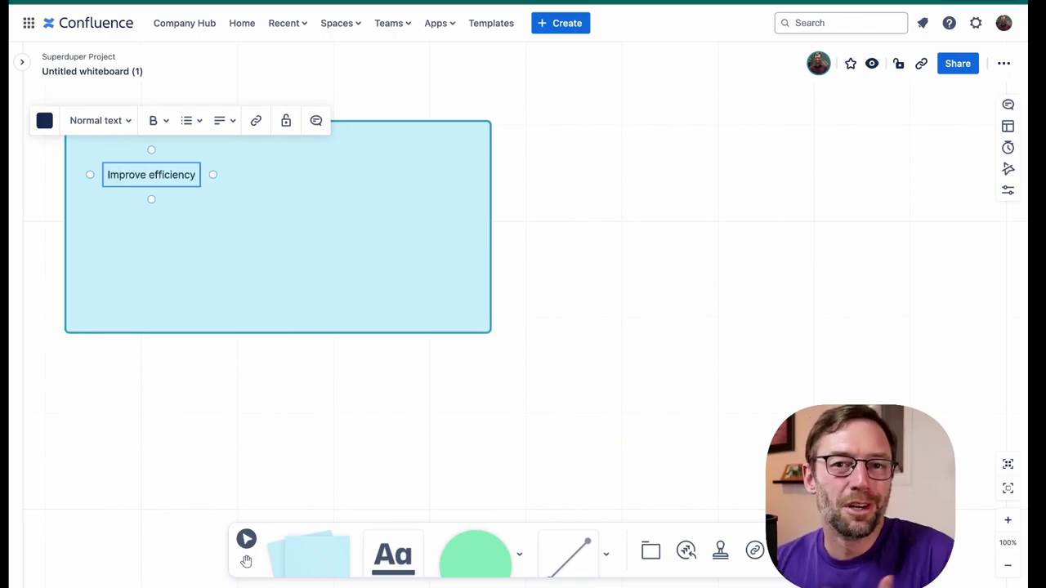
{"action": "key", "text": "Return"}
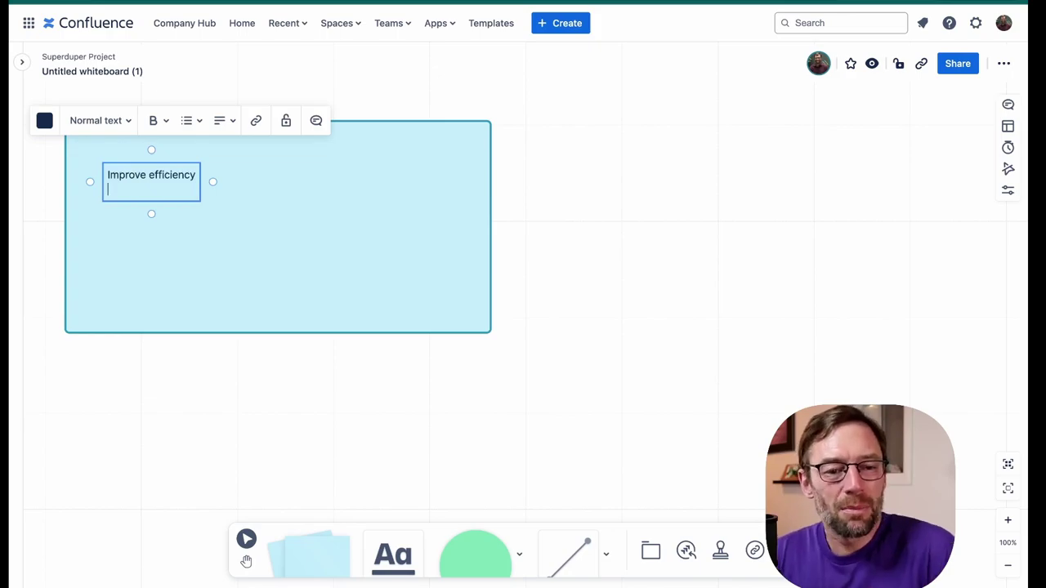
{"action": "type", "text": "Make the company better"}
{"action": "key", "text": "Return"}
{"action": "type", "text": "Sell a great product"}
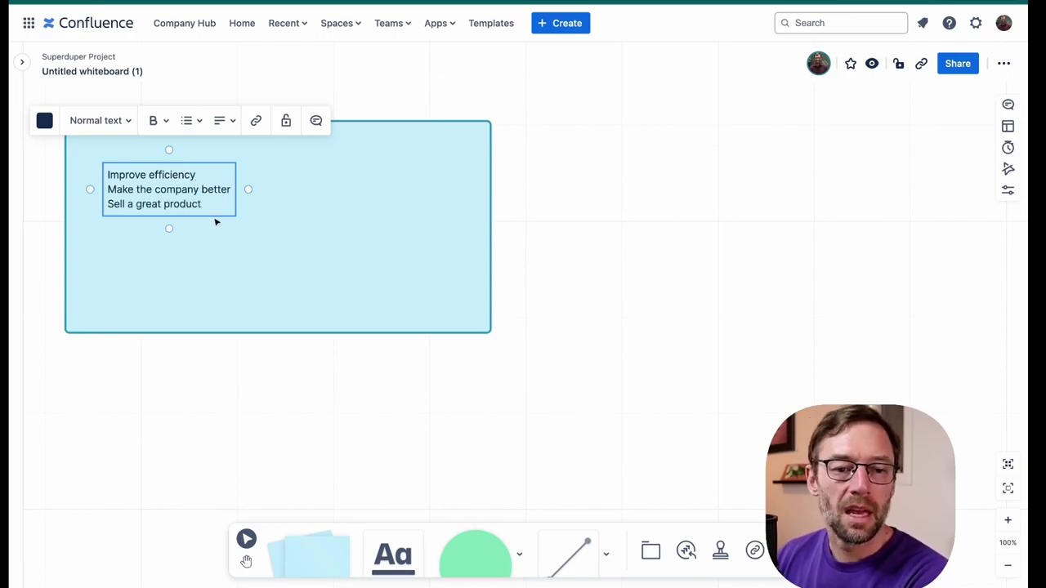
{"action": "left_click", "coordinate": [216, 222]}
Step: Name the section "Project Goals" and rename the whiteboard "Project brainstorming"
{"action": "left_click", "coordinate": [127, 115]}
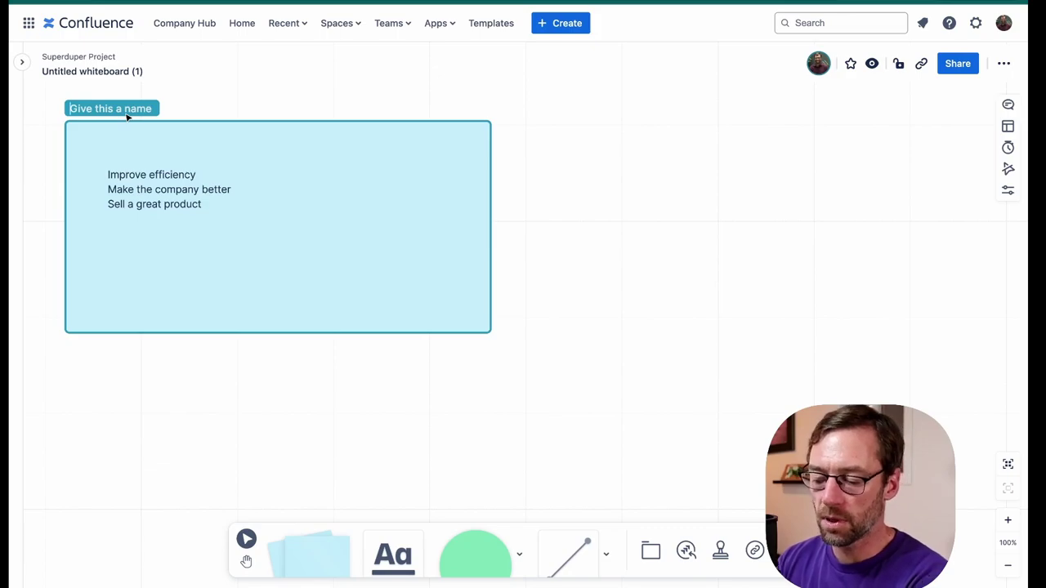
{"action": "type", "text": "Project Goals"}
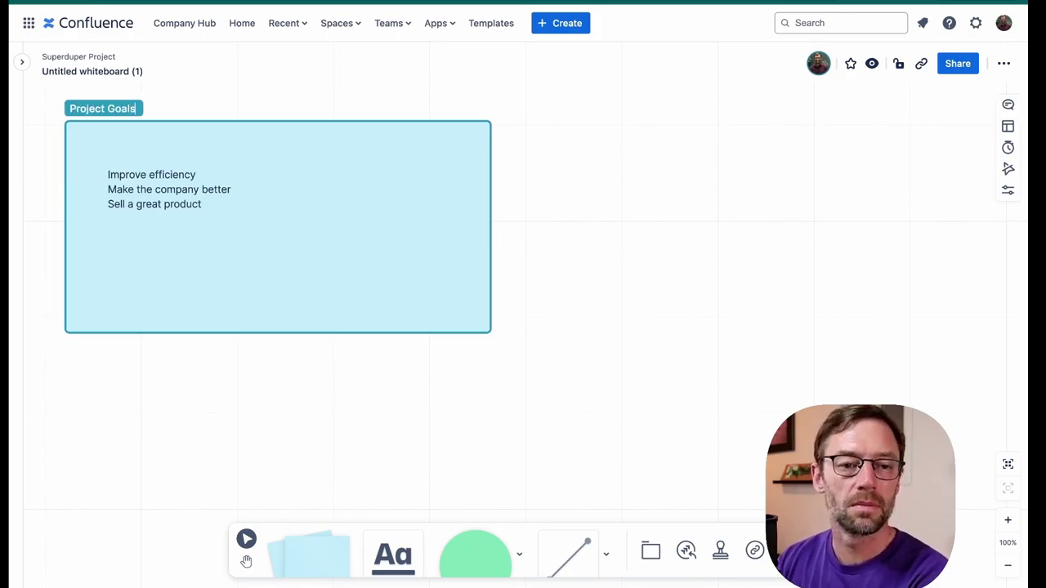
{"action": "left_click", "coordinate": [123, 71]}
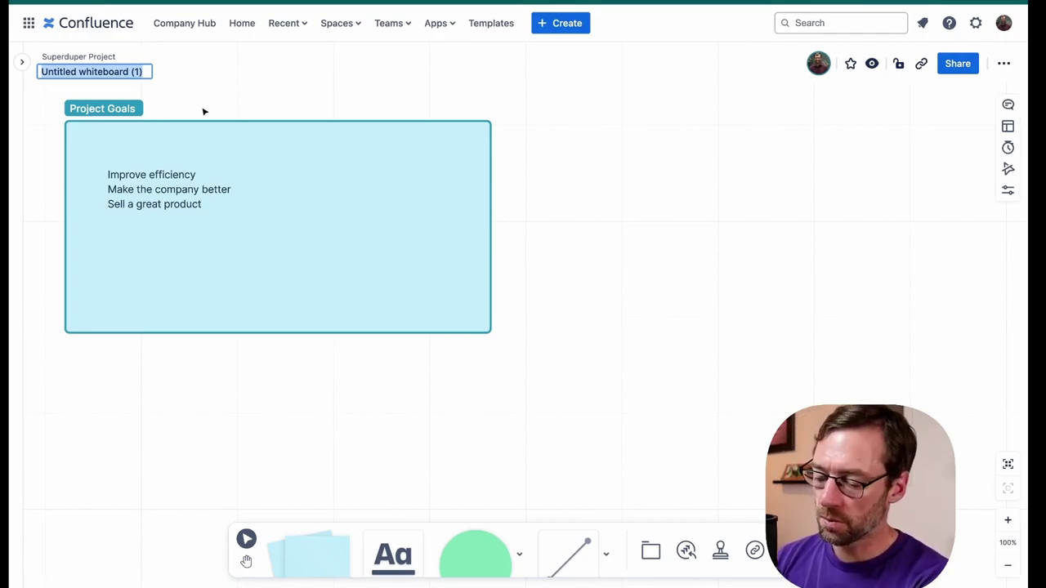
{"action": "type", "text": "Project brainstor"}
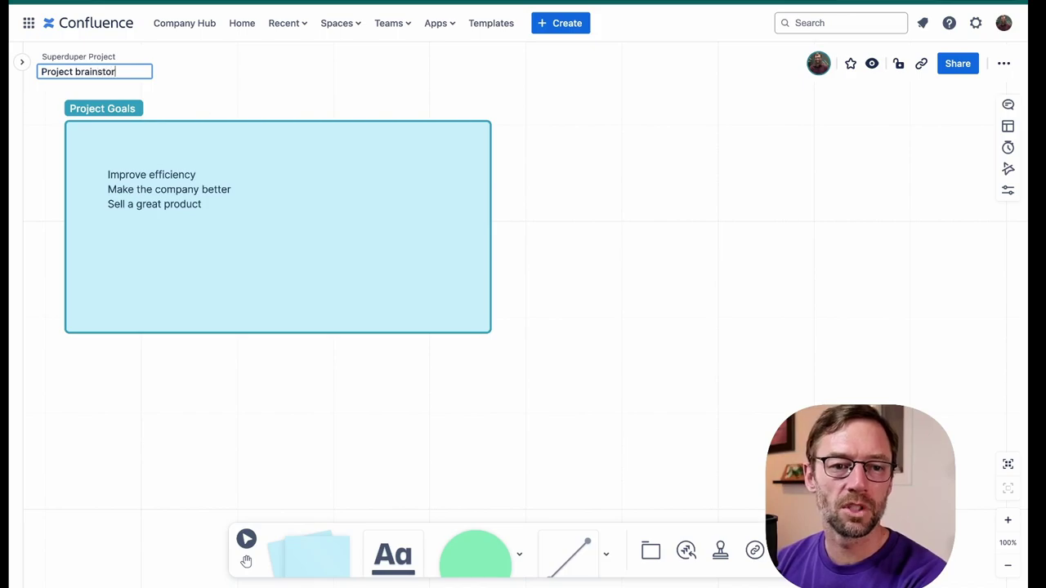
{"action": "type", "text": "ming"}
{"action": "key", "text": "Return"}
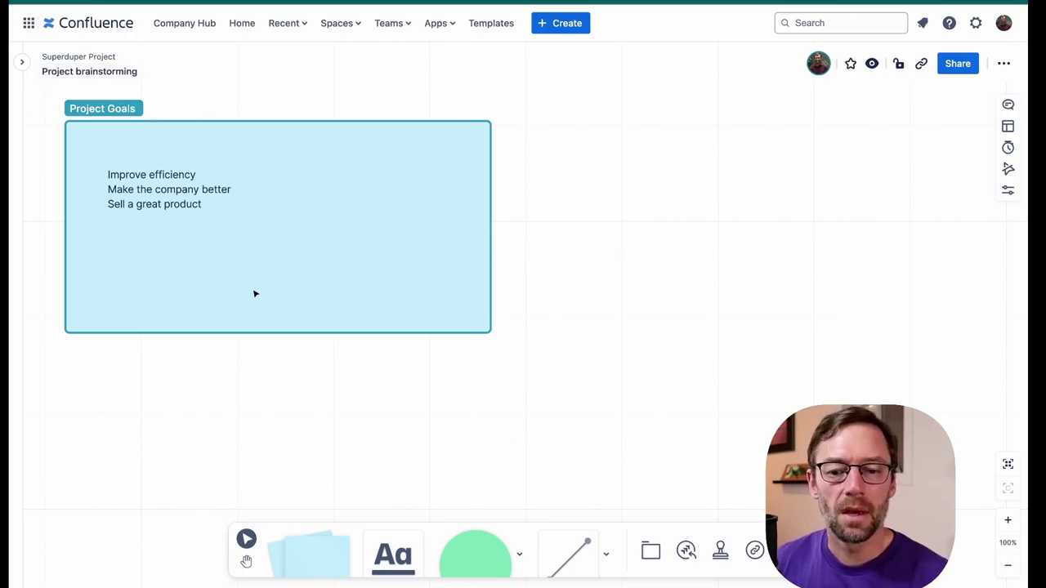
Step: Place a second section to the right of Project Goals and name it "Milestones"
{"action": "left_click", "coordinate": [650, 550]}
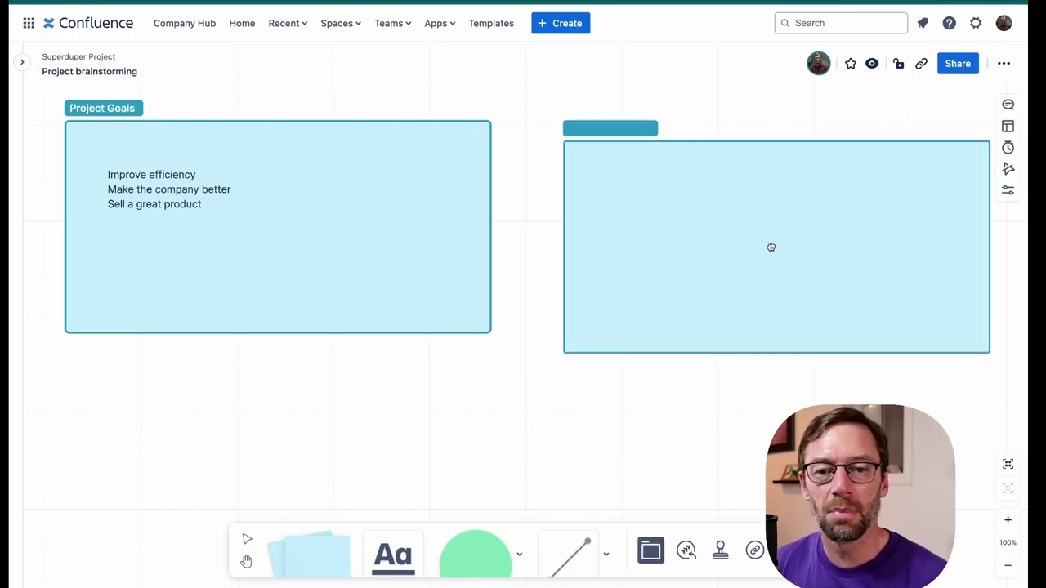
{"action": "left_click", "coordinate": [756, 224]}
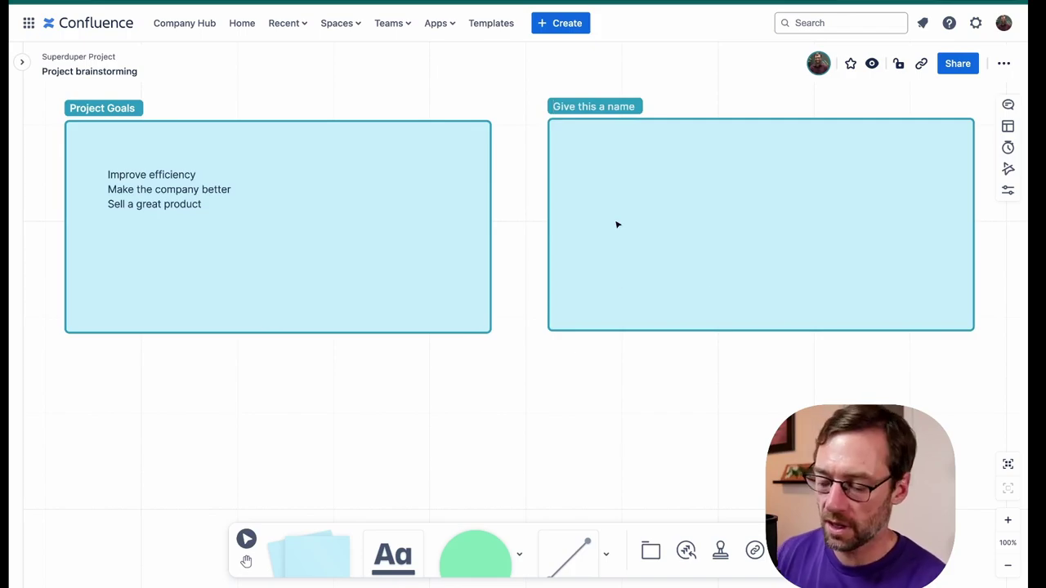
{"action": "type", "text": "Milestones"}
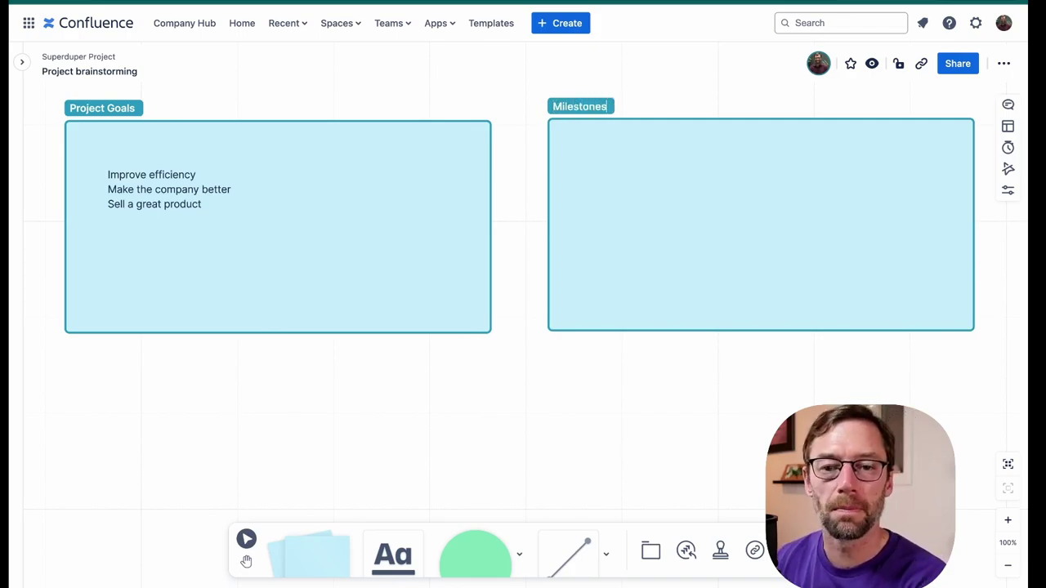
Step: Place two green square shapes side by side inside the Milestones section
{"action": "left_click", "coordinate": [517, 552]}
{"action": "left_click", "coordinate": [462, 469]}
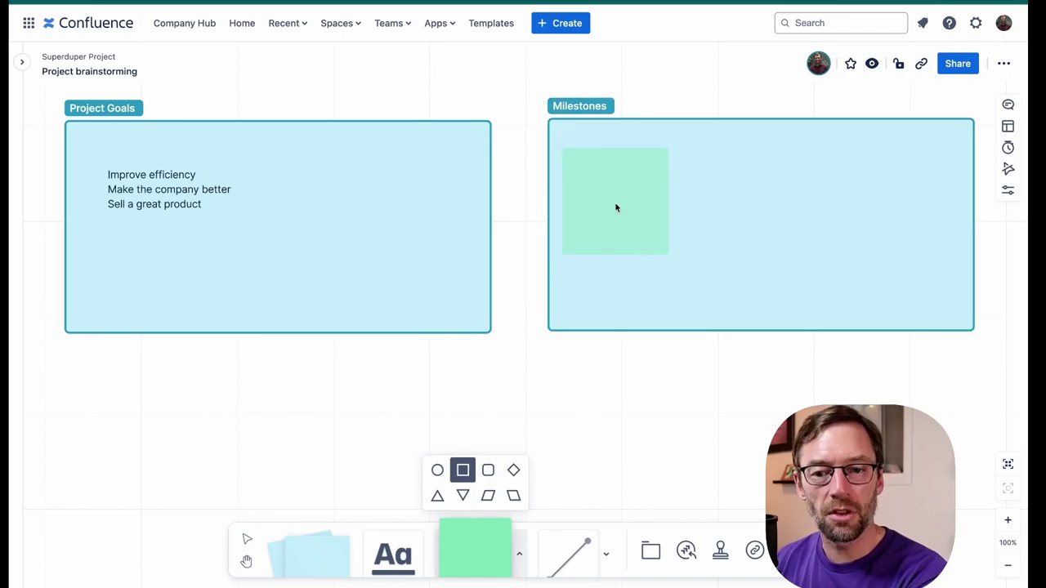
{"action": "left_click", "coordinate": [630, 196]}
{"action": "left_click", "coordinate": [461, 559]}
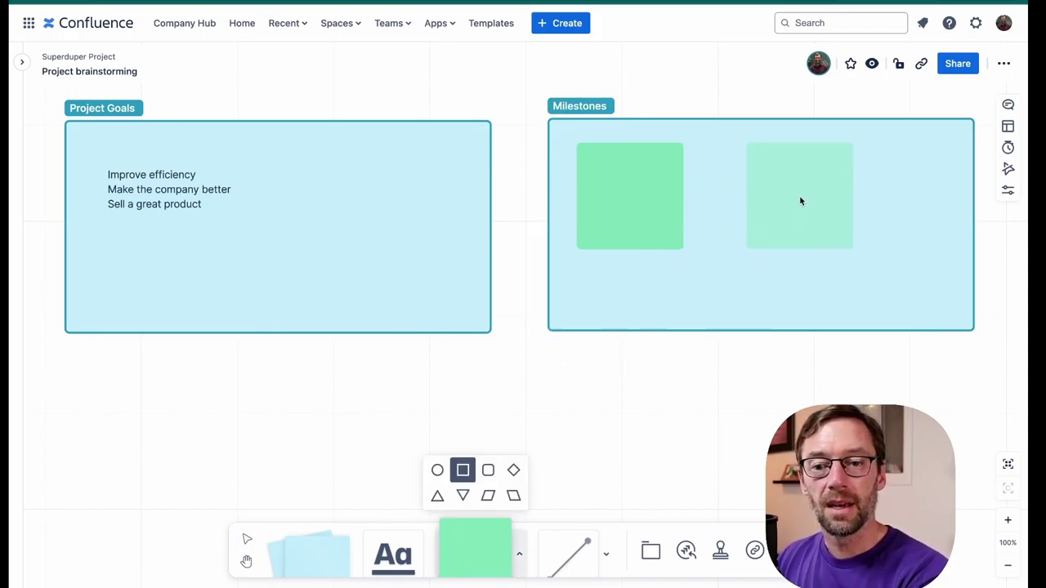
{"action": "left_click", "coordinate": [799, 197]}
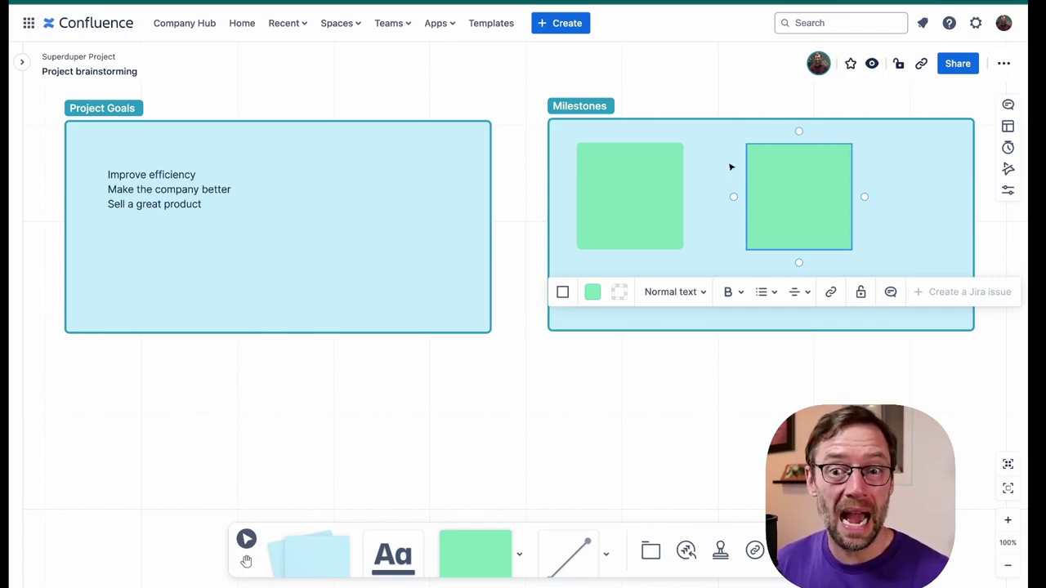
Step: Label the first green square "Milestone 1" and the second one "Milestone 2"
{"action": "left_click", "coordinate": [614, 189]}
{"action": "type", "text": "Milestone 1"}
{"action": "left_click", "coordinate": [807, 197]}
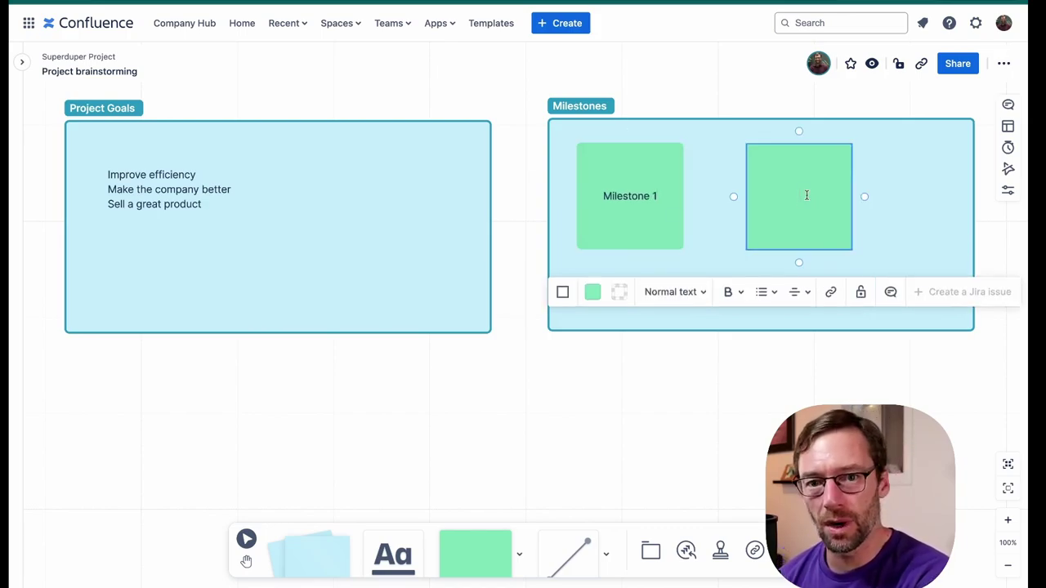
{"action": "type", "text": "Mile"}
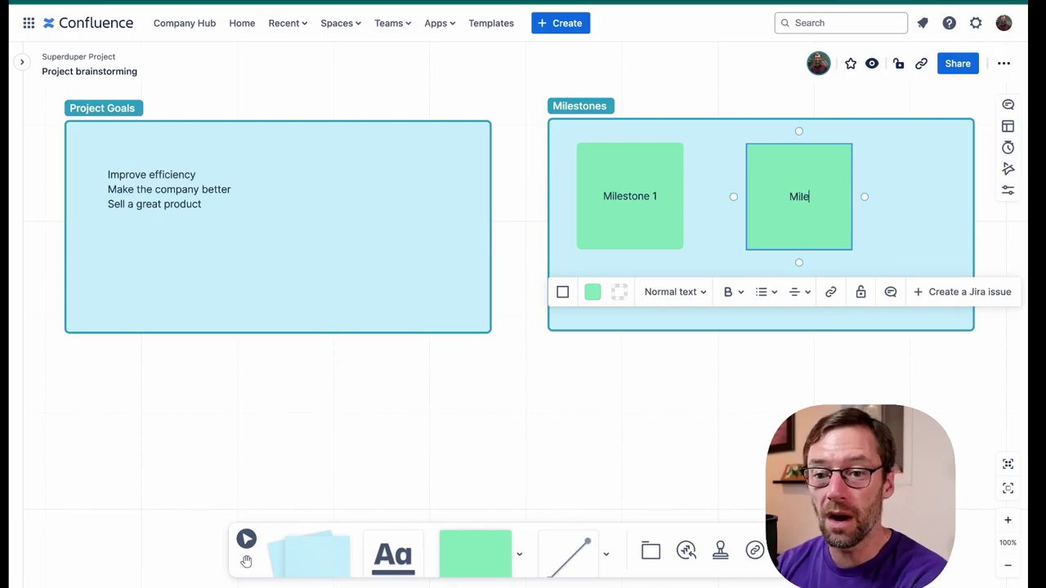
{"action": "type", "text": "stone 2"}
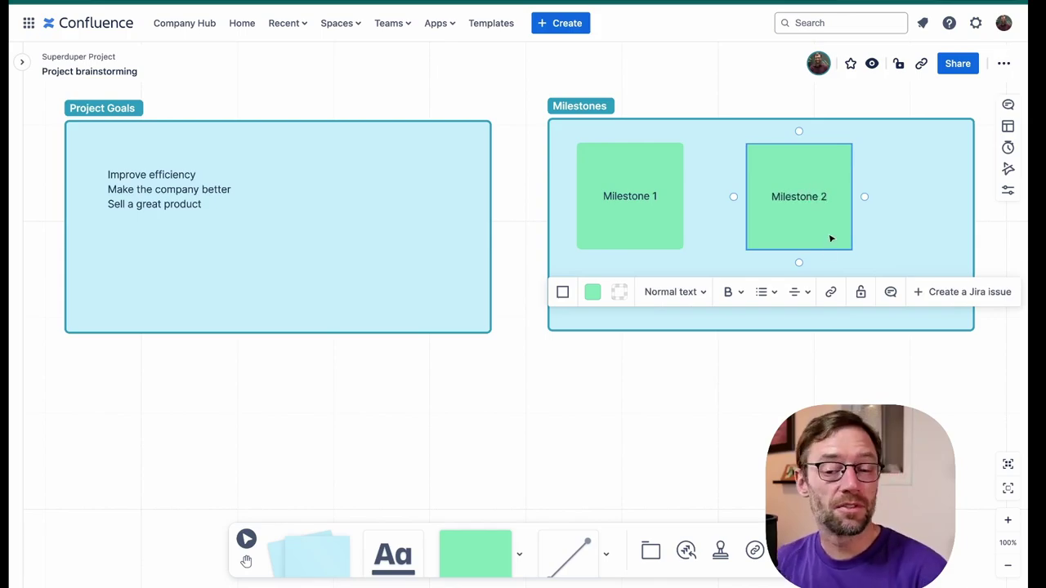
{"action": "left_click", "coordinate": [757, 402]}
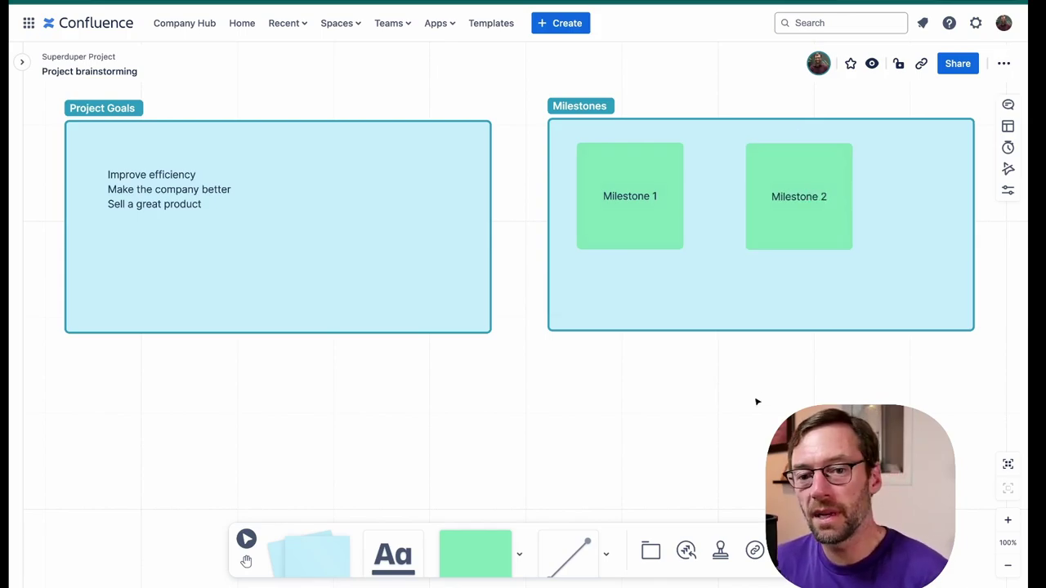
Step: Start creating a Jira issue from the Milestone 1 square, keeping creators-demo-1 as the site
{"action": "left_click", "coordinate": [659, 232]}
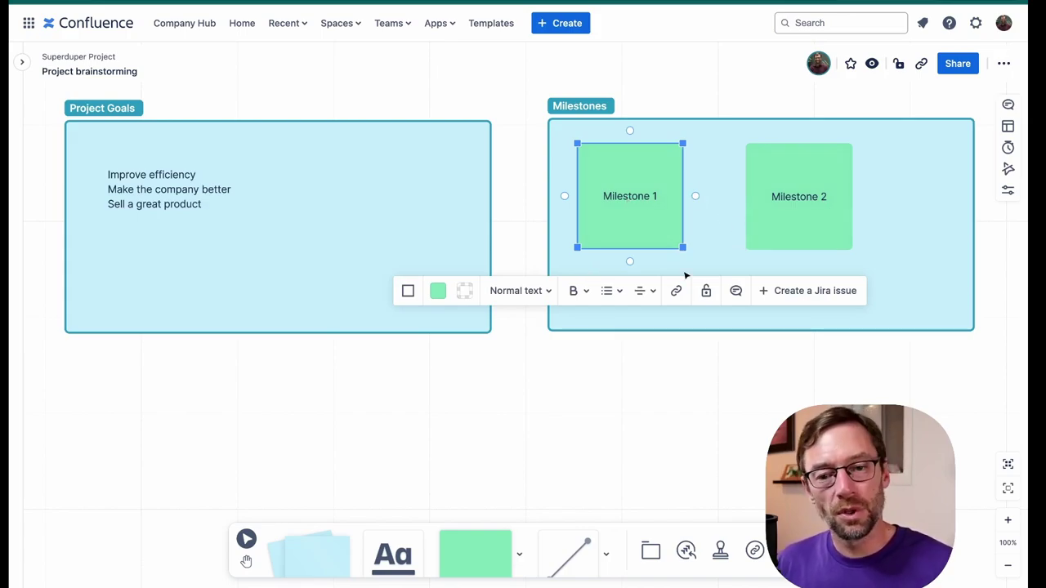
{"action": "left_click", "coordinate": [794, 290]}
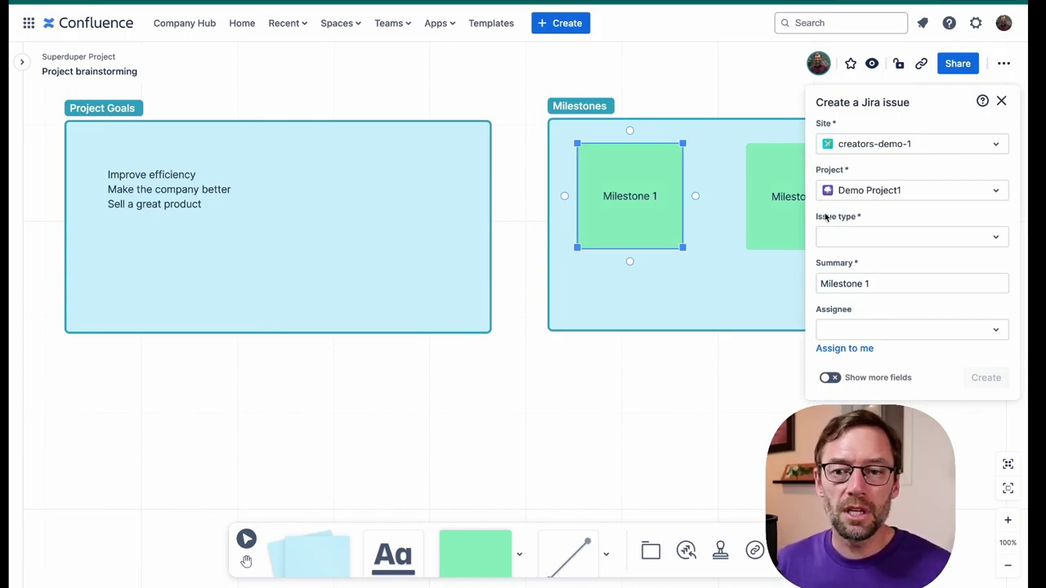
{"action": "left_click", "coordinate": [888, 146]}
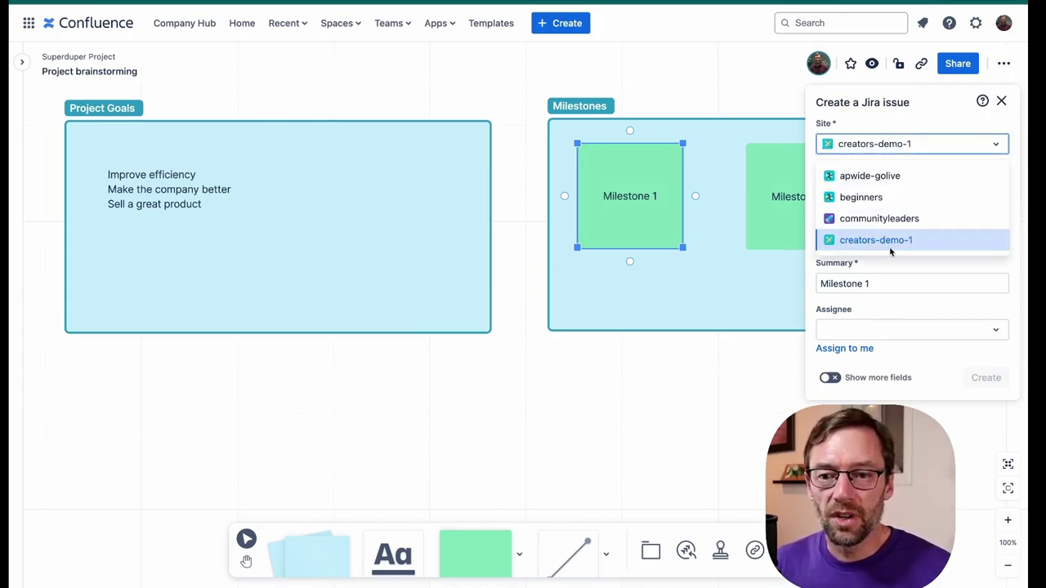
{"action": "left_click", "coordinate": [897, 124]}
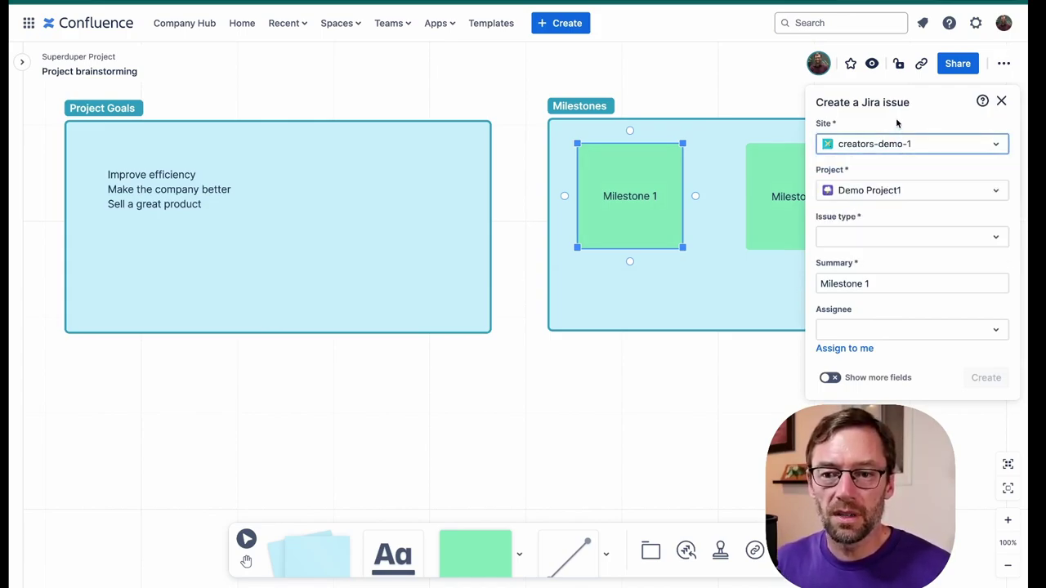
Step: Set the Jira issue's project to Robs Test Space and its issue type to Initiative
{"action": "left_click", "coordinate": [894, 191]}
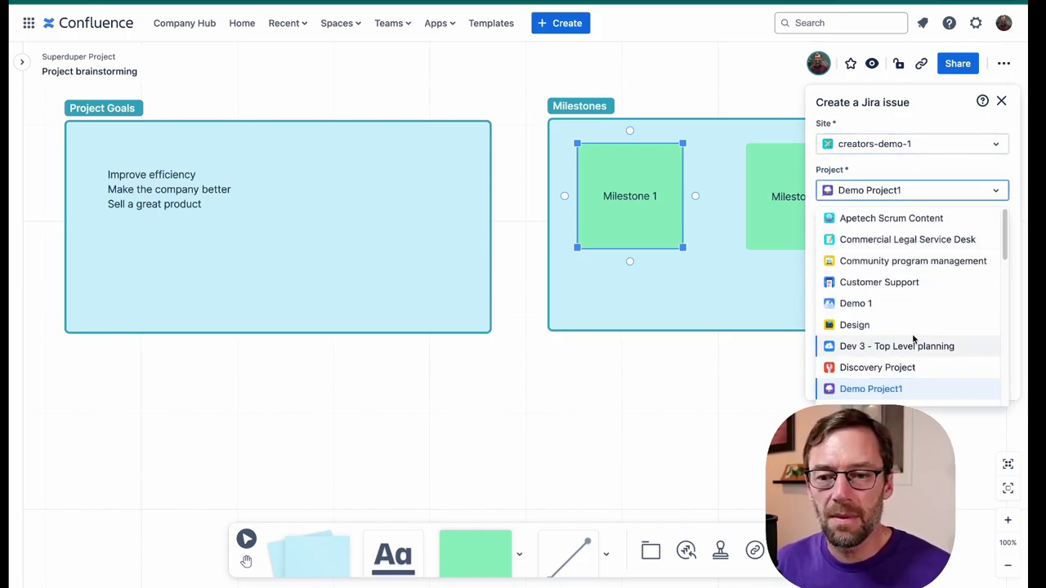
{"action": "scroll", "coordinate": [912, 341], "scroll_direction": "down", "scroll_amount": 4}
{"action": "left_click", "coordinate": [894, 191]}
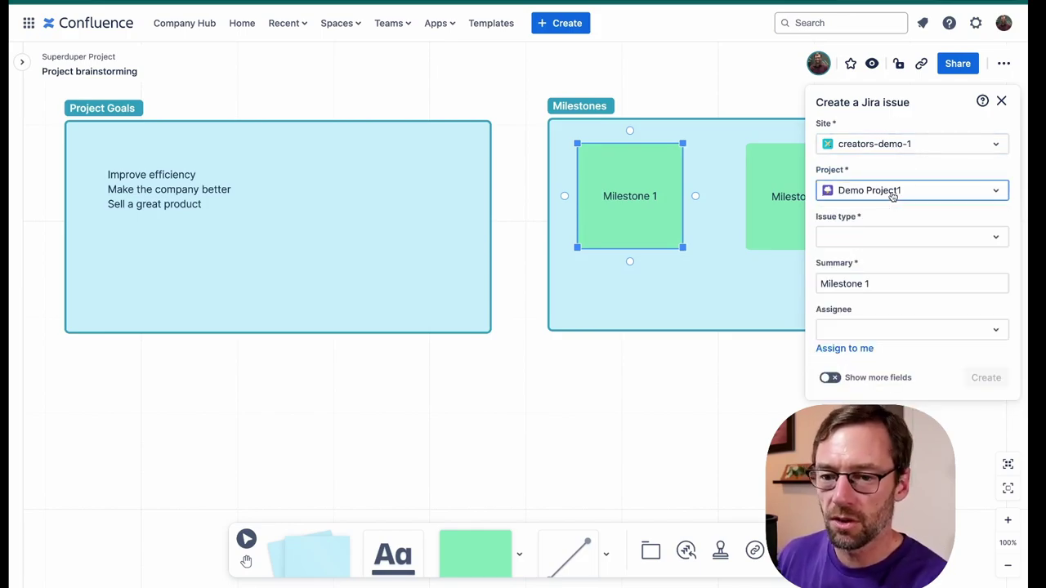
{"action": "type", "text": "rob"}
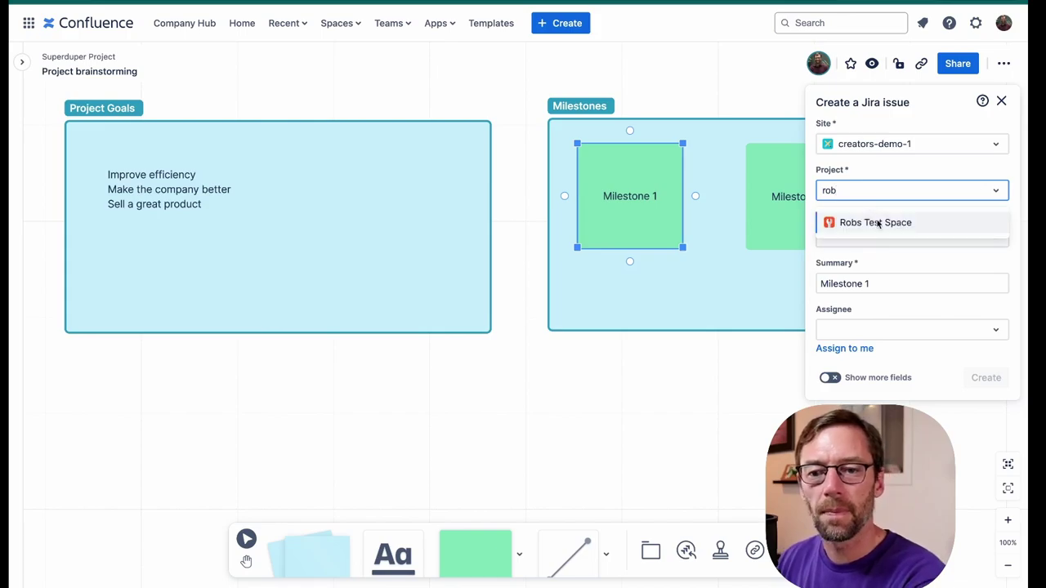
{"action": "left_click", "coordinate": [875, 221]}
{"action": "left_click", "coordinate": [879, 232]}
{"action": "left_click", "coordinate": [876, 266]}
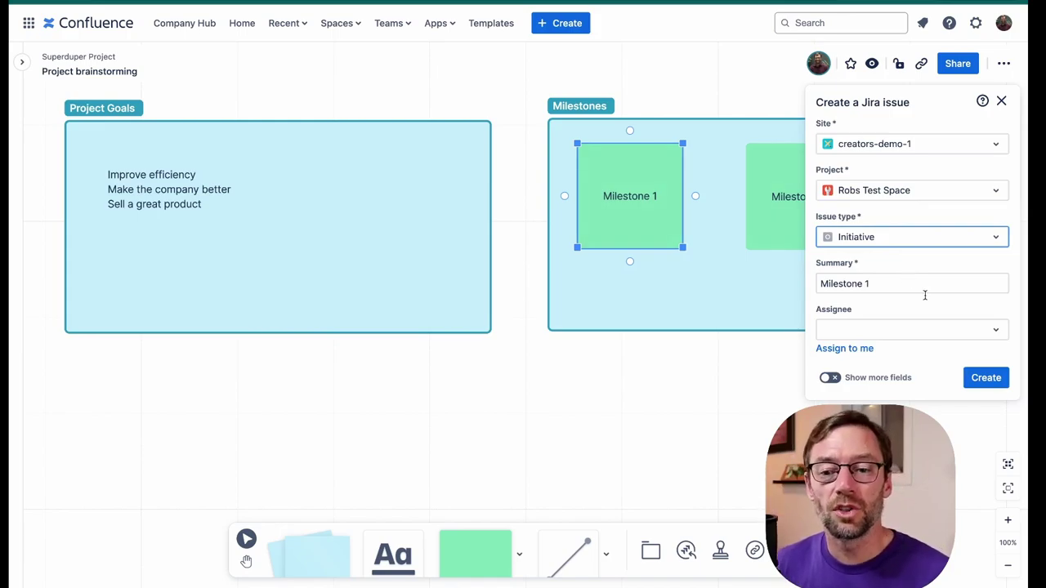
Step: Look over the additional issue fields, hide them again and create the Milestone 1 Jira issue without an assignee
{"action": "left_click", "coordinate": [917, 336]}
{"action": "left_click", "coordinate": [918, 338]}
{"action": "left_click", "coordinate": [897, 379]}
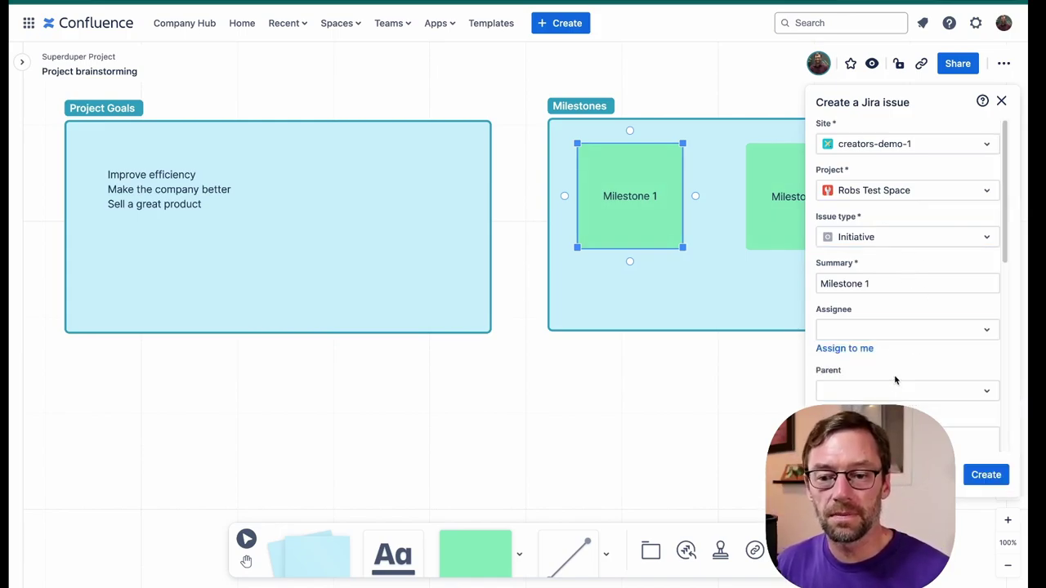
{"action": "scroll", "coordinate": [889, 390], "scroll_direction": "down", "scroll_amount": 5}
{"action": "scroll", "coordinate": [889, 391], "scroll_direction": "up", "scroll_amount": 5}
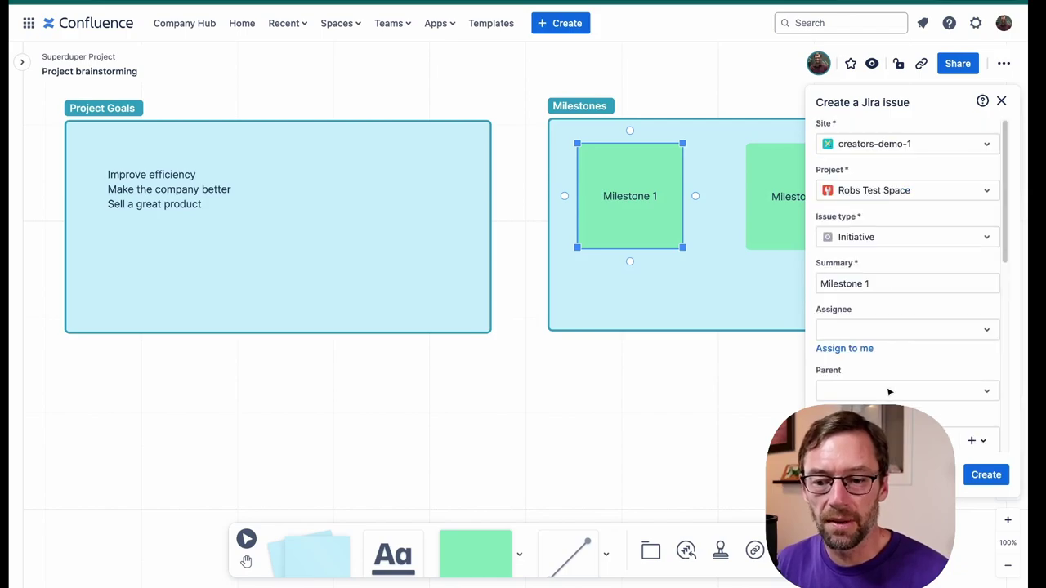
{"action": "left_click", "coordinate": [830, 474]}
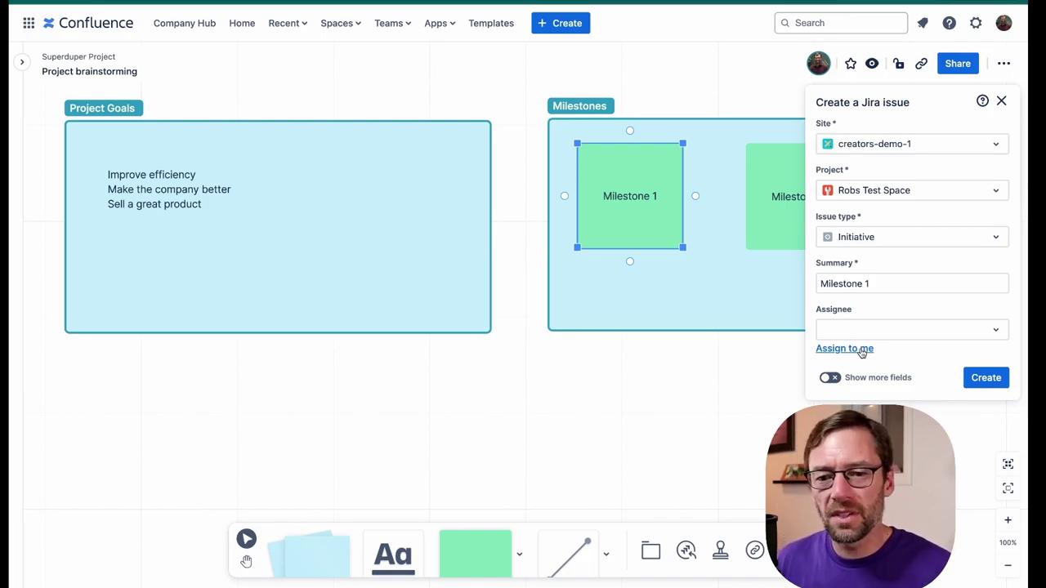
{"action": "left_click", "coordinate": [975, 378]}
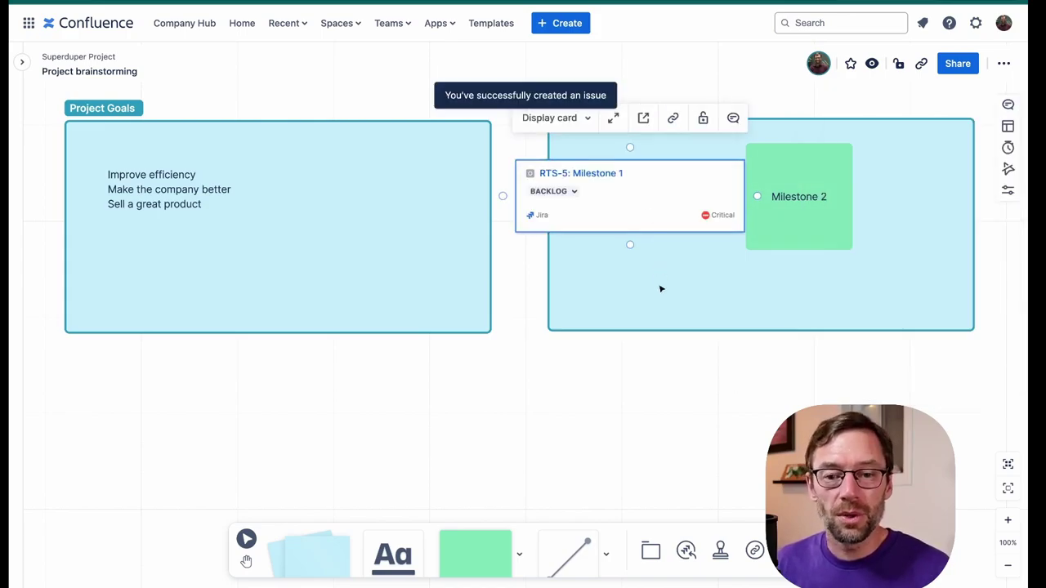
Step: Rearrange the Milestones section so the Milestone 1 Jira card sits beside the Milestone 2 square without overlapping it
{"action": "left_click_drag", "start_coordinate": [645, 209], "coordinate": [686, 319]}
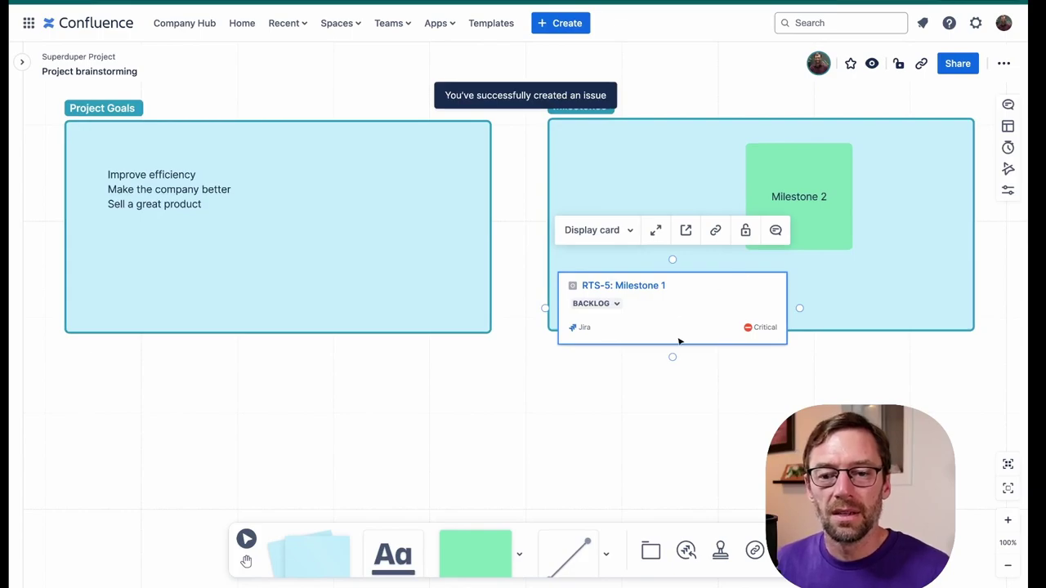
{"action": "left_click_drag", "start_coordinate": [756, 208], "coordinate": [836, 218]}
{"action": "left_click", "coordinate": [736, 291]}
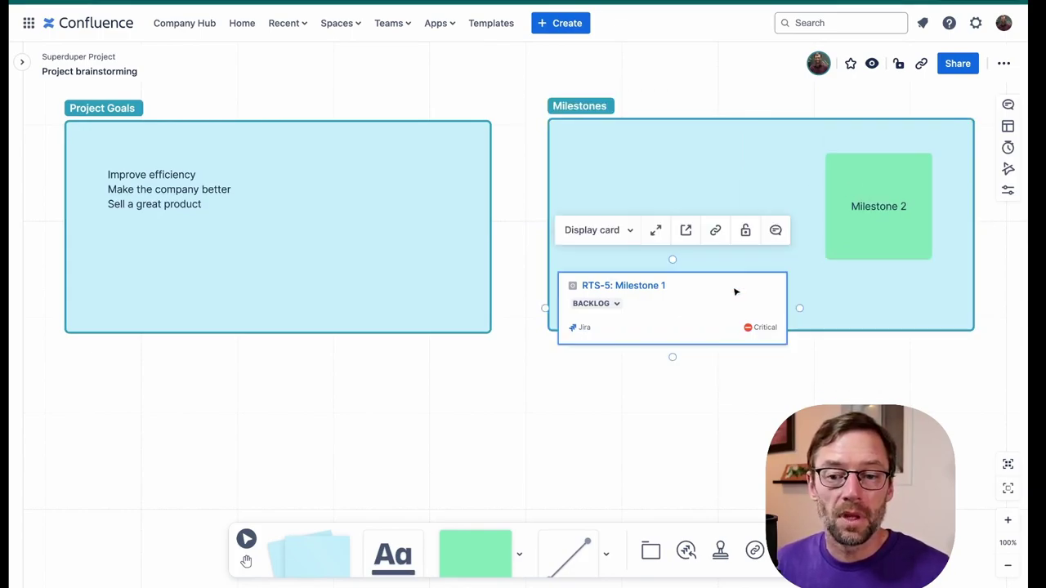
{"action": "left_click_drag", "start_coordinate": [733, 292], "coordinate": [735, 182]}
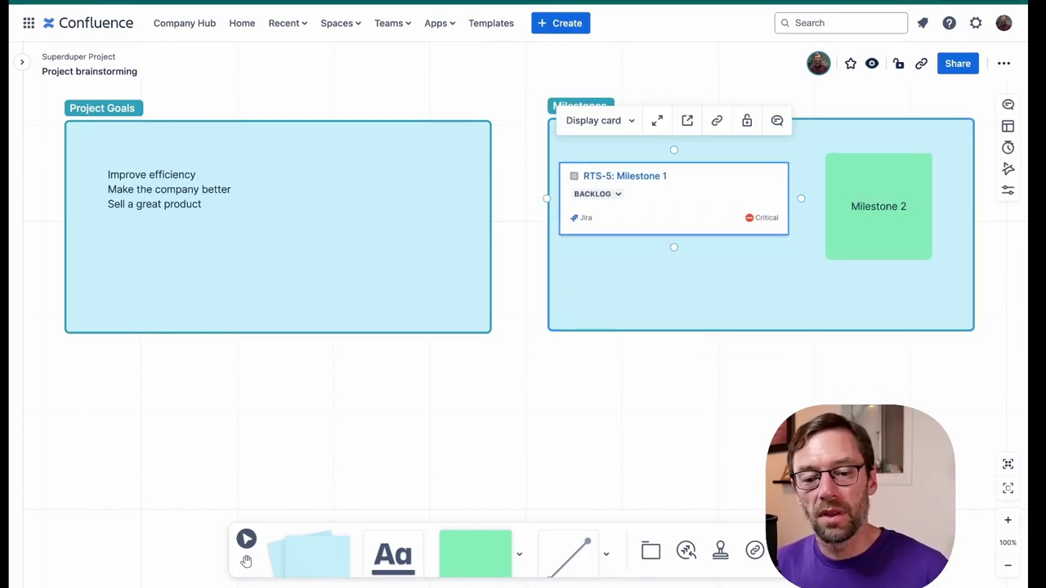
Step: Import the Jira issue DP-33 (Tasks) below the Milestone 1 card and extend the Milestones section downward to enclose it
{"action": "left_click", "coordinate": [687, 552]}
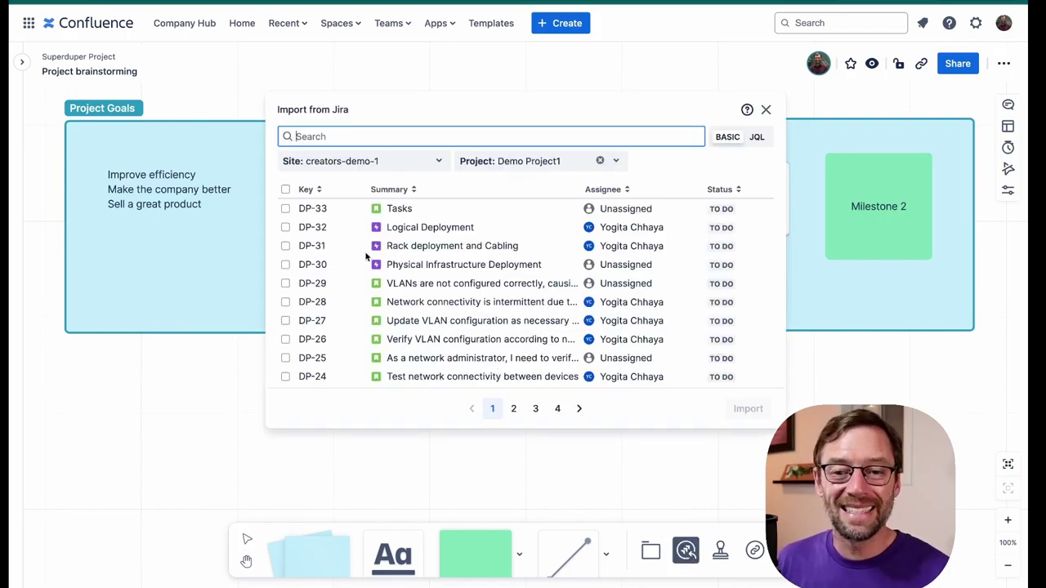
{"action": "left_click", "coordinate": [285, 209]}
{"action": "left_click", "coordinate": [713, 411]}
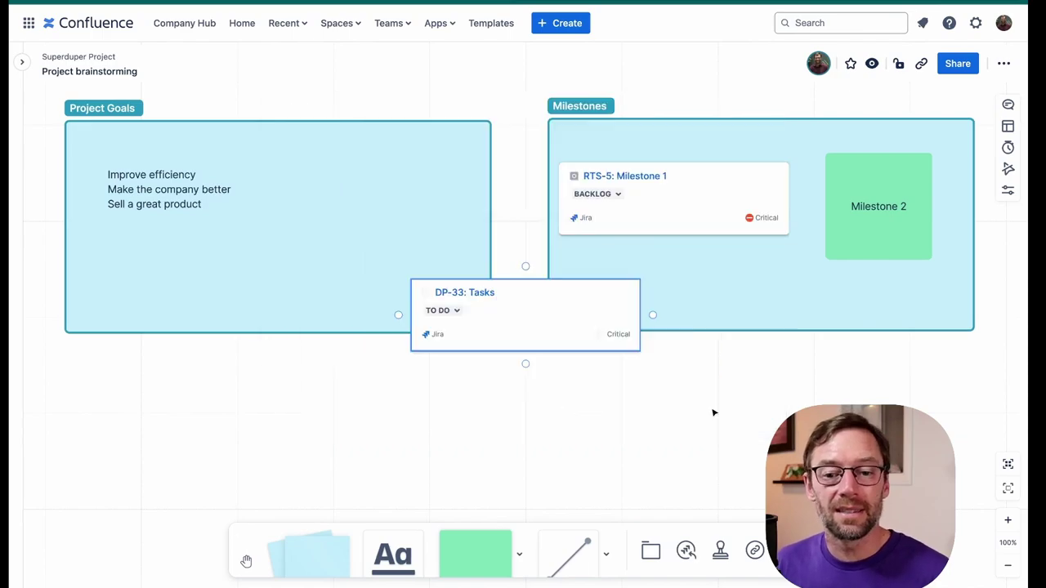
{"action": "left_click_drag", "start_coordinate": [572, 328], "coordinate": [711, 304]}
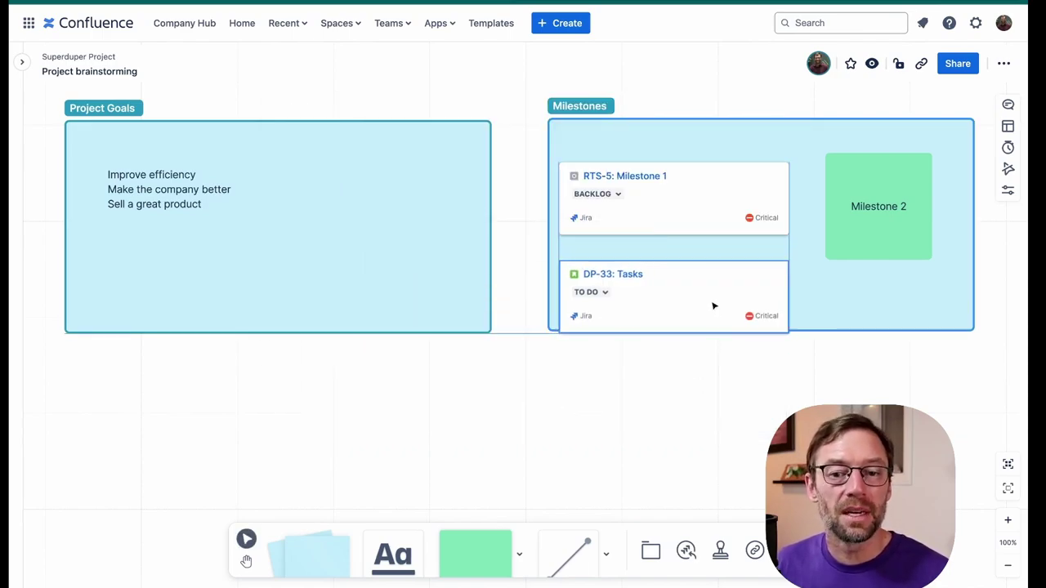
{"action": "left_click", "coordinate": [798, 323]}
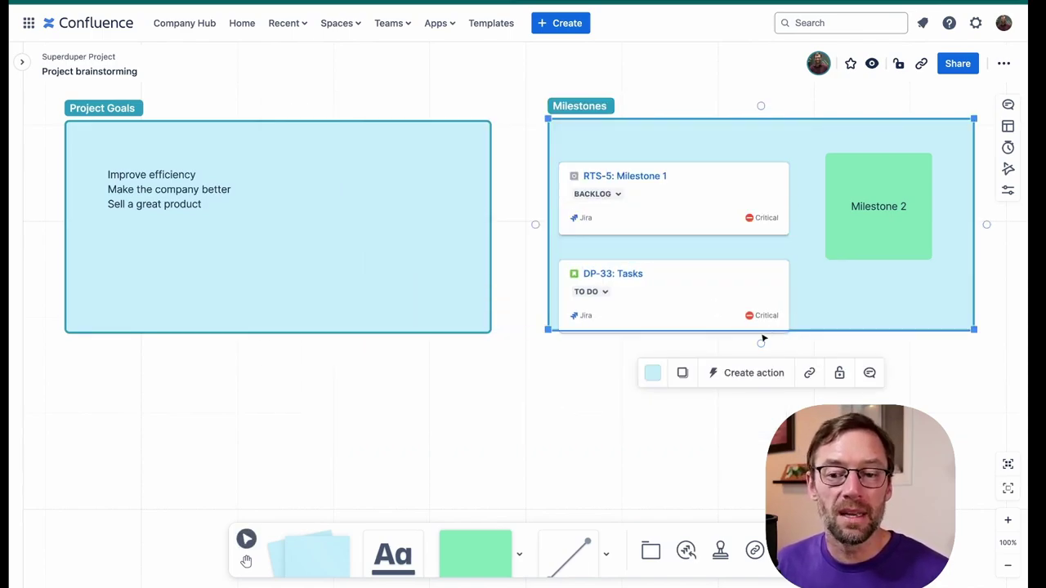
{"action": "left_click_drag", "start_coordinate": [812, 328], "coordinate": [819, 347]}
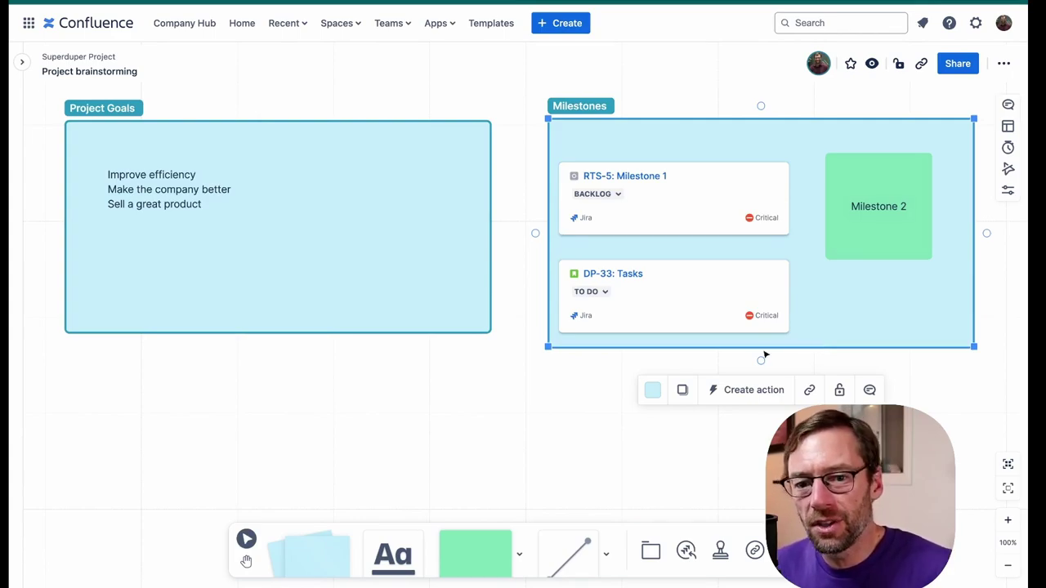
Step: Connect the Milestone 1 card with arrows to the DP-33 Tasks card and to the Milestone 2 square
{"action": "left_click", "coordinate": [743, 196]}
{"action": "left_click", "coordinate": [722, 288]}
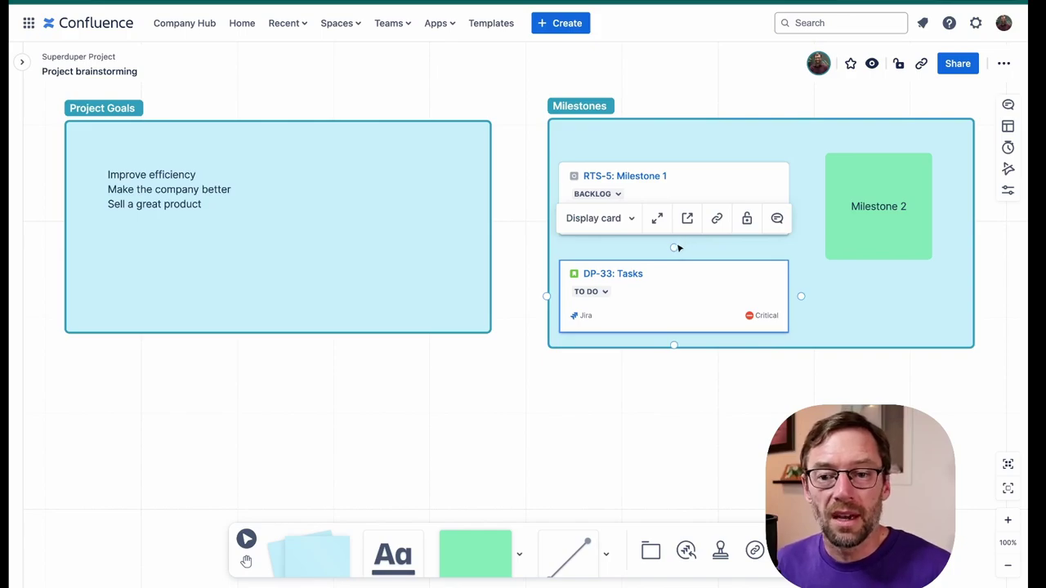
{"action": "left_click", "coordinate": [805, 205]}
{"action": "left_click", "coordinate": [707, 227]}
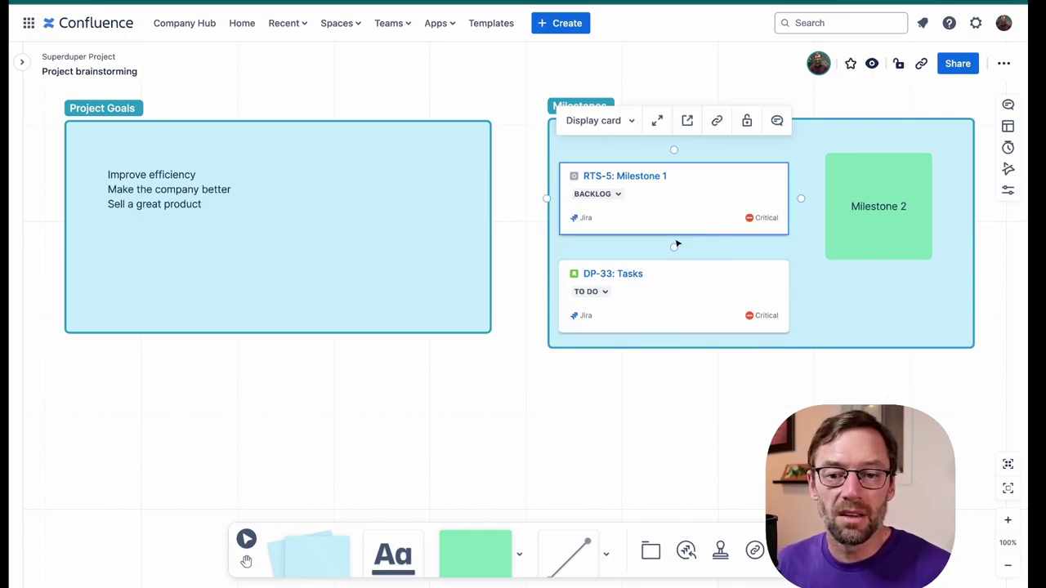
{"action": "left_click_drag", "start_coordinate": [675, 245], "coordinate": [674, 262]}
{"action": "left_click", "coordinate": [784, 216]}
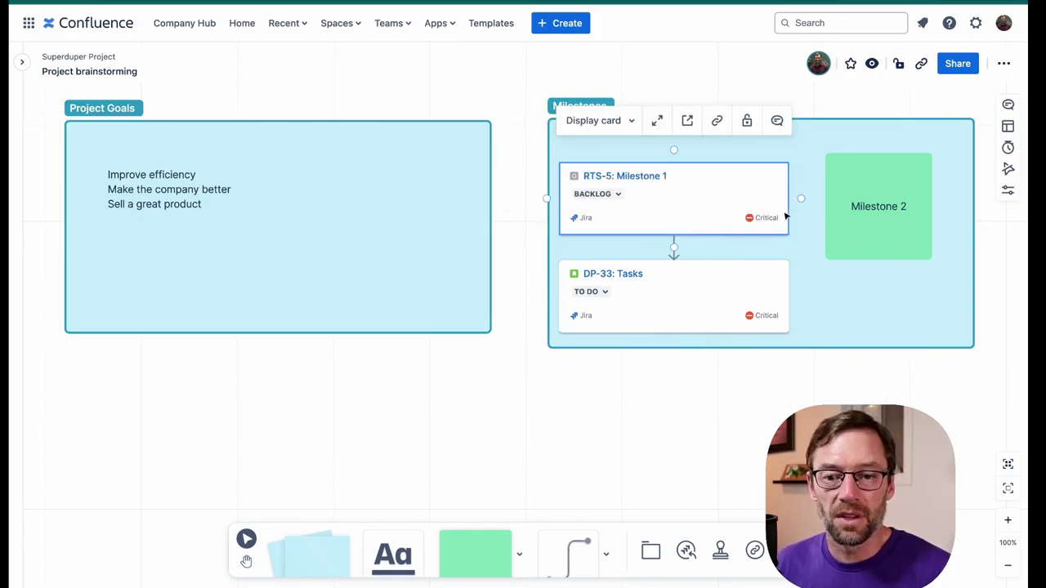
{"action": "left_click_drag", "start_coordinate": [801, 199], "coordinate": [825, 206]}
{"action": "left_click", "coordinate": [848, 307]}
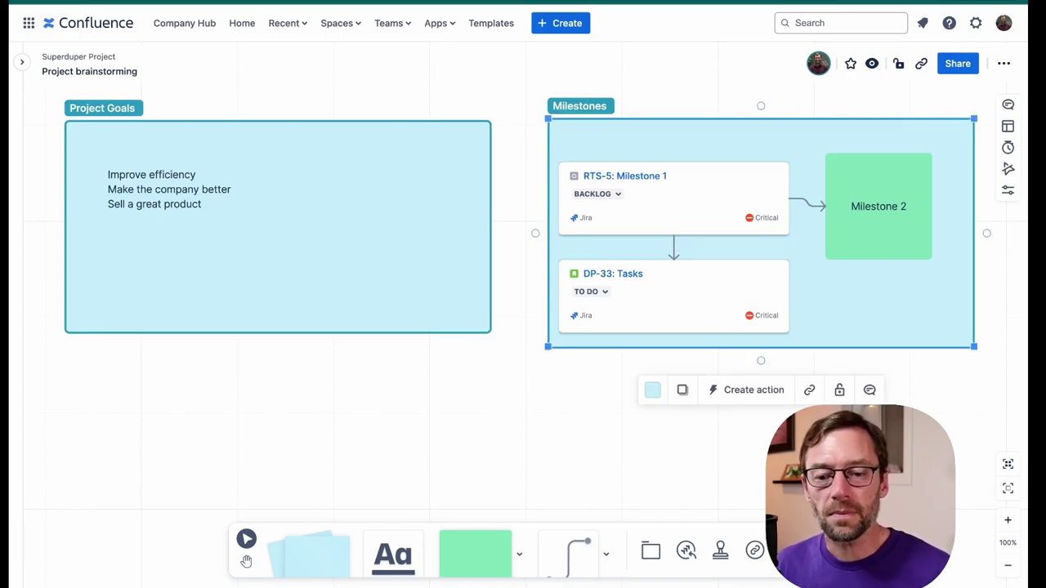
Step: Insert a smart link card to the recently viewed Superduper Project page and place it below the Project Goals section
{"action": "left_click", "coordinate": [755, 550]}
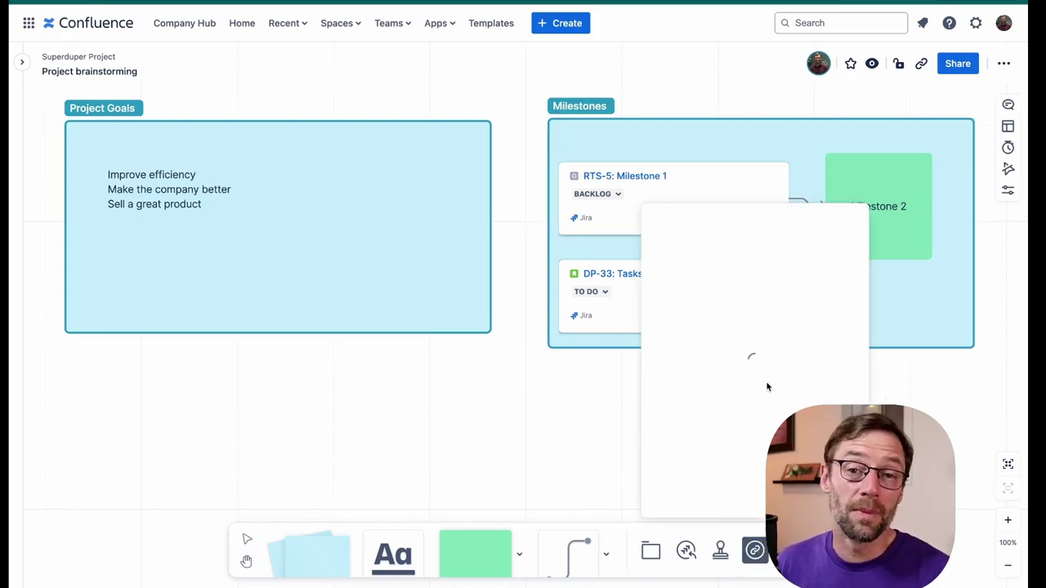
{"action": "left_click", "coordinate": [764, 358]}
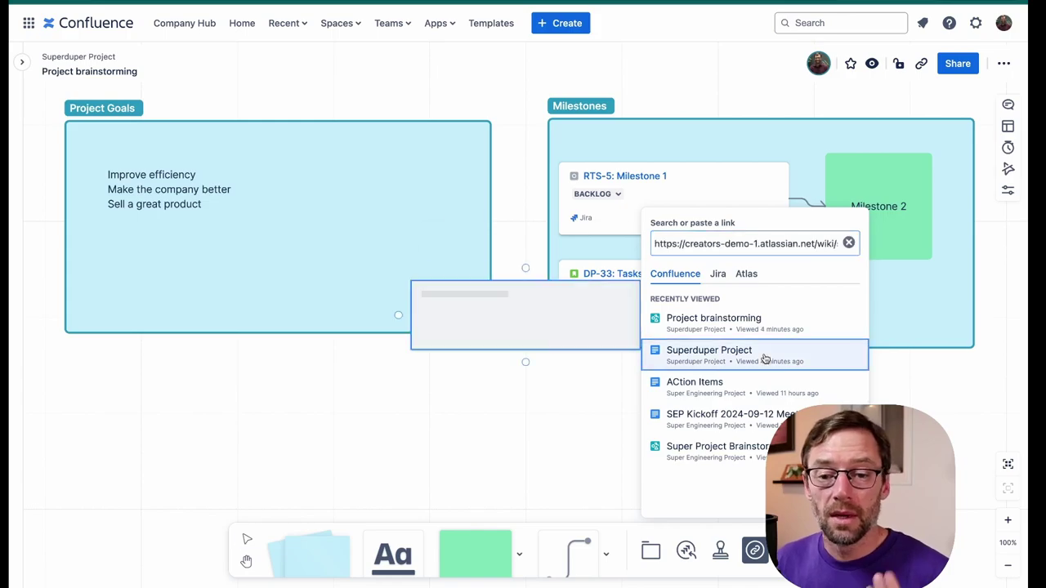
{"action": "left_click_drag", "start_coordinate": [590, 320], "coordinate": [480, 408]}
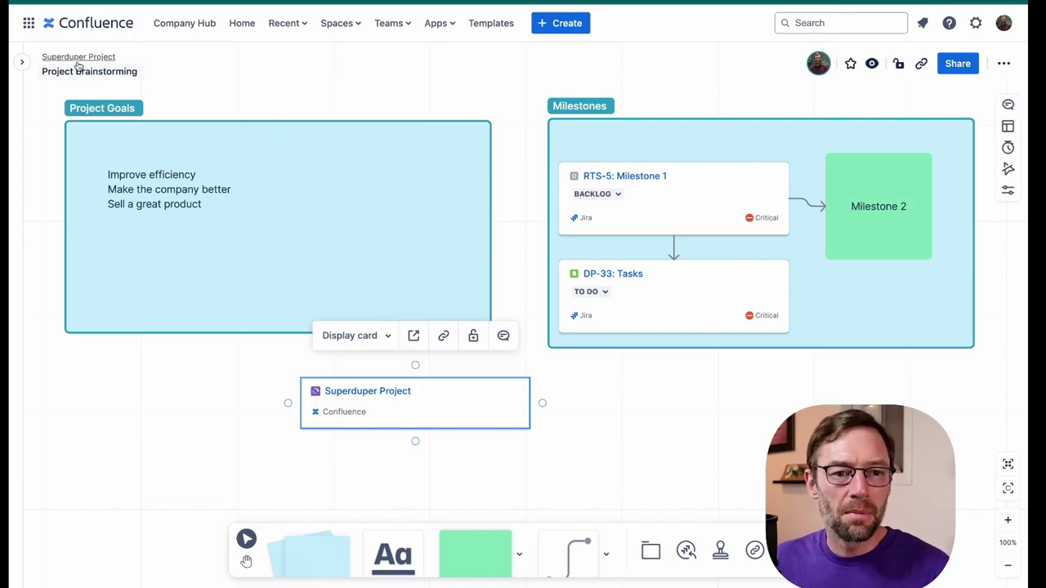
Step: Return to the Superduper Project space overview and create a new blank page in the space's content
{"action": "left_click", "coordinate": [22, 61]}
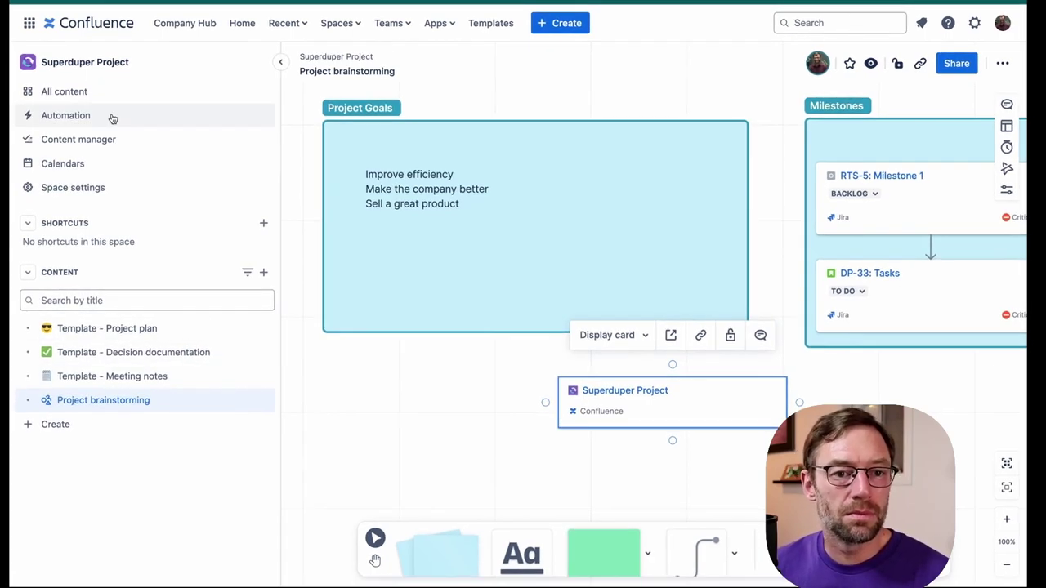
{"action": "left_click", "coordinate": [94, 63]}
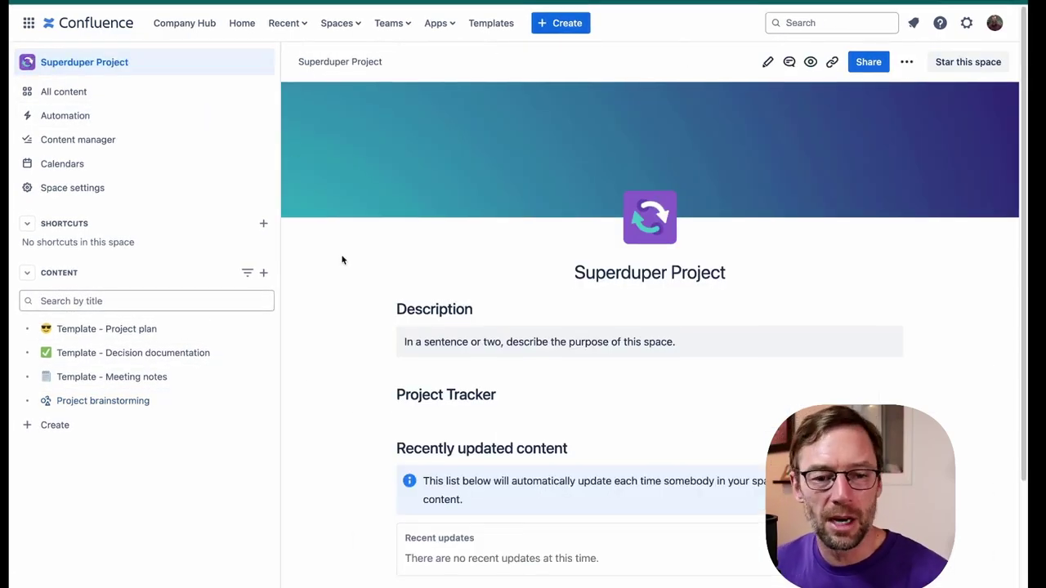
{"action": "left_click", "coordinate": [263, 272]}
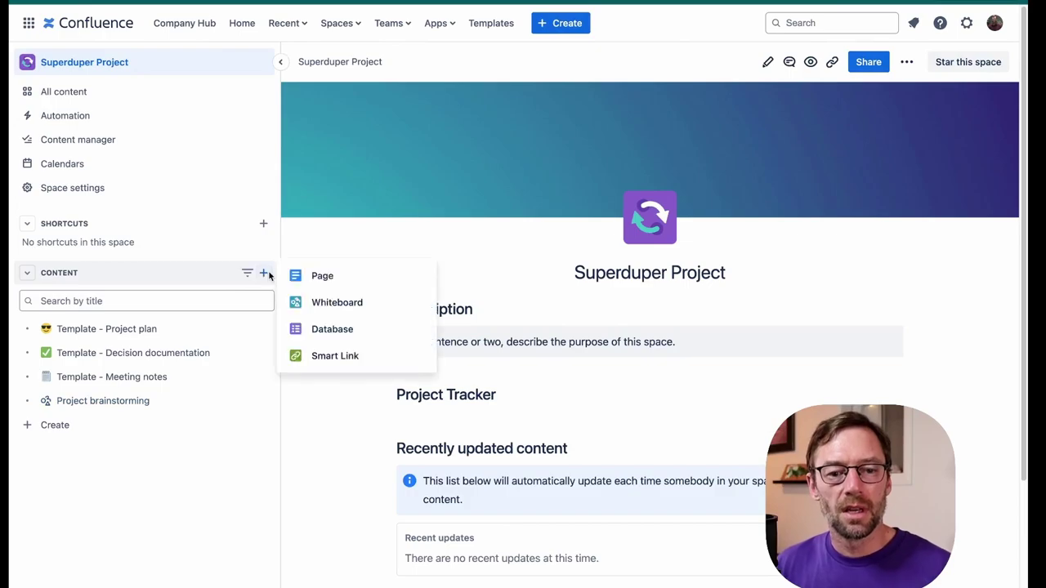
{"action": "left_click", "coordinate": [323, 276]}
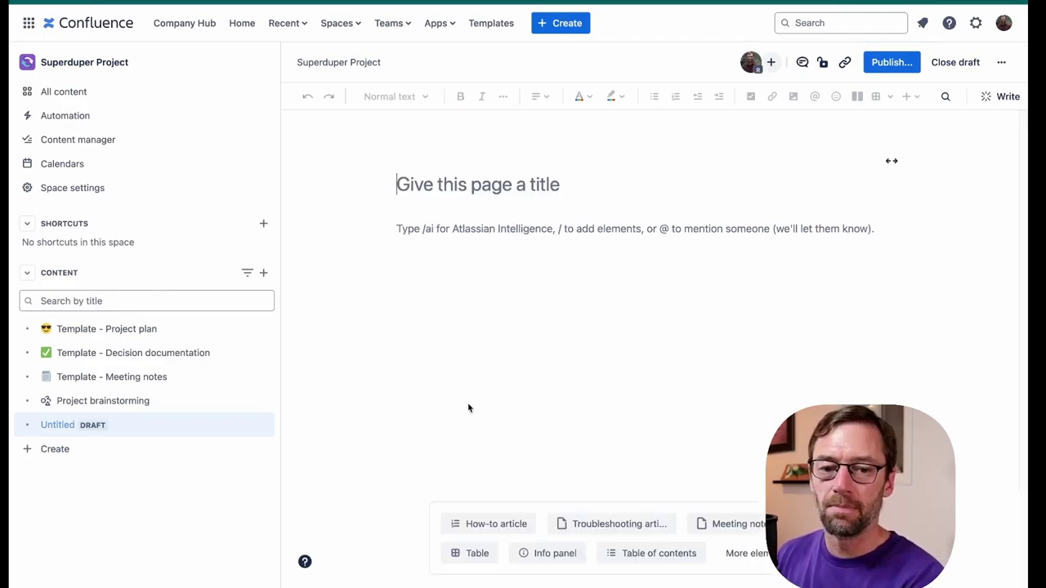
{"action": "left_click_drag", "start_coordinate": [623, 496], "coordinate": [556, 414]}
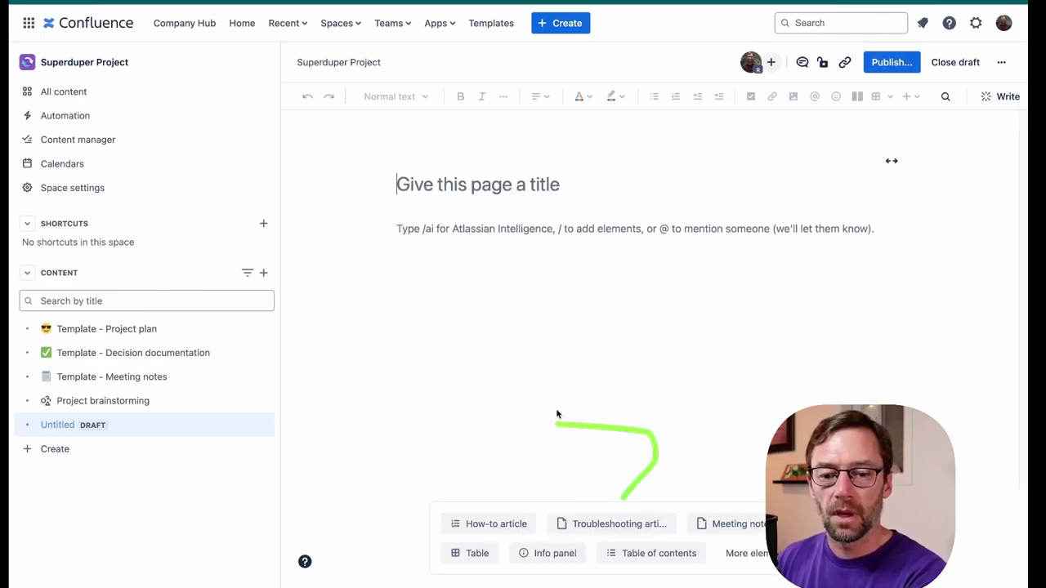
{"action": "mouse_move", "coordinate": [541, 498]}
{"action": "left_mouse_down"}
{"action": "mouse_move", "coordinate": [431, 502]}
{"action": "mouse_move", "coordinate": [431, 553]}
{"action": "left_mouse_up"}
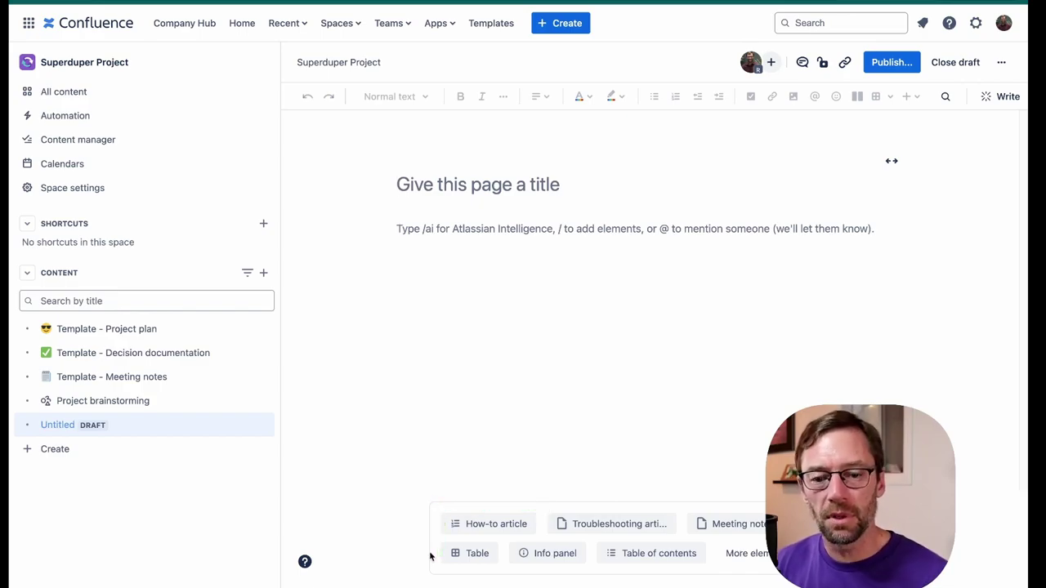
Step: Browse all page templates available for the Superduper Project space and preview some of them, such as Project plan
{"action": "left_click", "coordinate": [726, 529]}
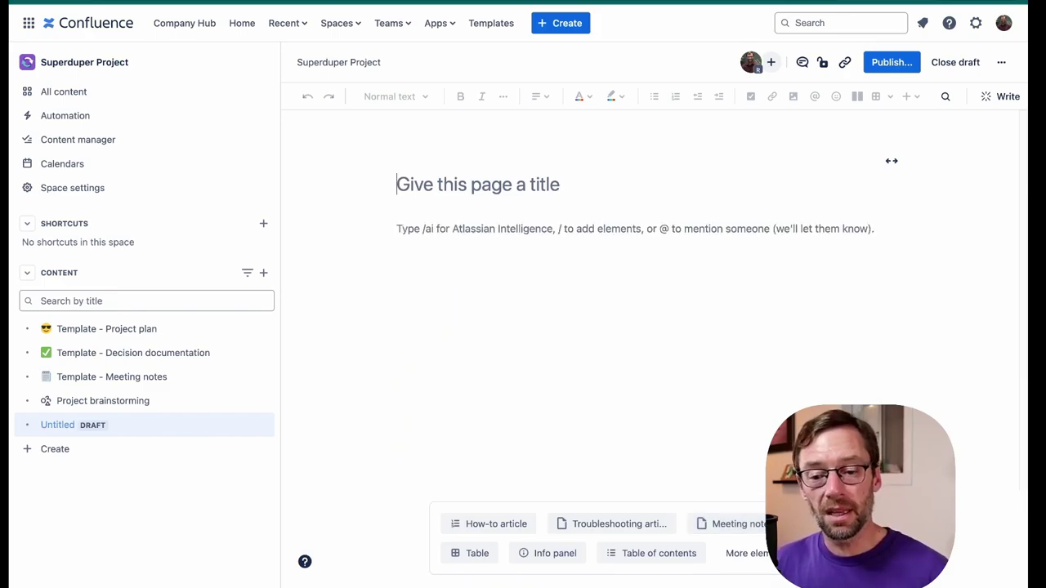
{"action": "left_click", "coordinate": [724, 523]}
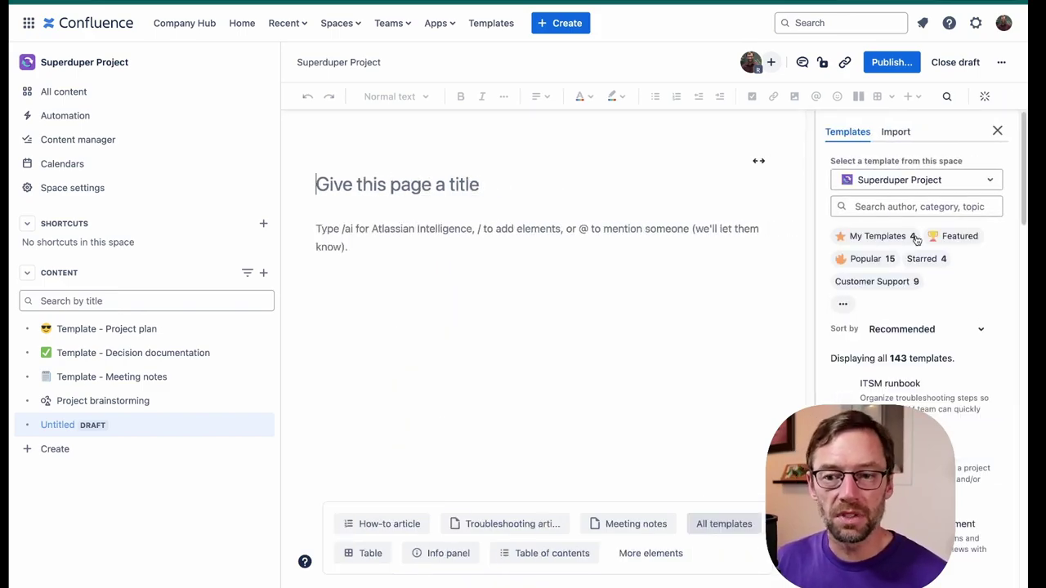
{"action": "left_click", "coordinate": [902, 182]}
{"action": "left_click", "coordinate": [905, 164]}
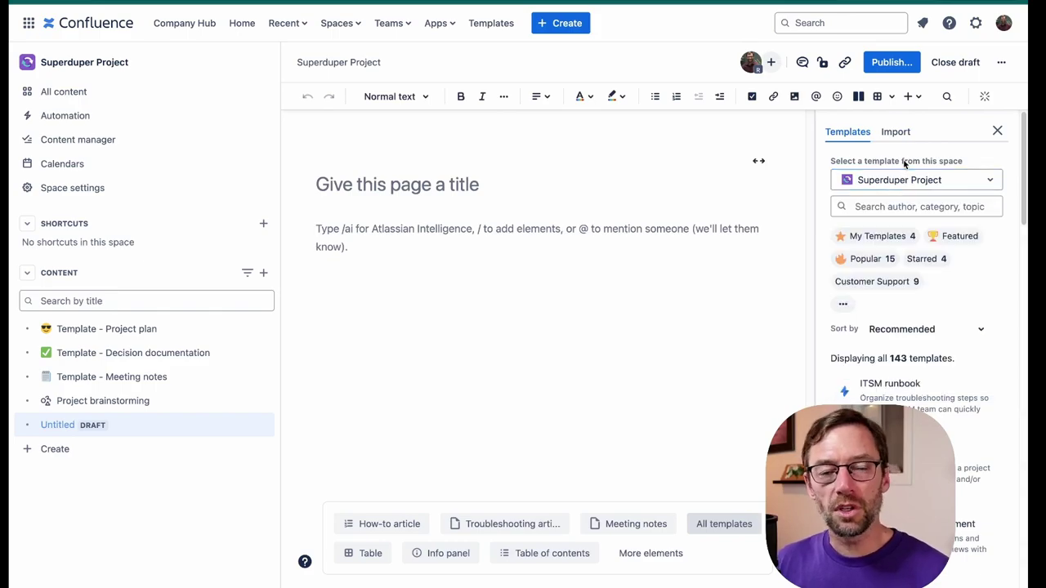
{"action": "scroll", "coordinate": [923, 327], "scroll_direction": "down", "scroll_amount": 6}
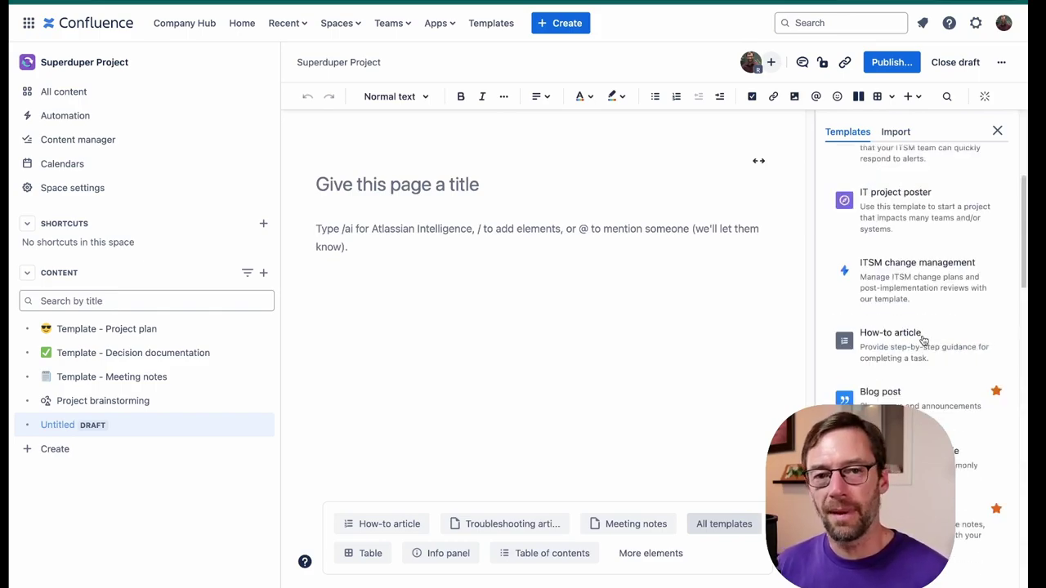
{"action": "mouse_move", "coordinate": [923, 341]}
{"action": "scroll", "coordinate": [922, 335], "scroll_direction": "down", "scroll_amount": 1}
{"action": "mouse_move", "coordinate": [923, 372]}
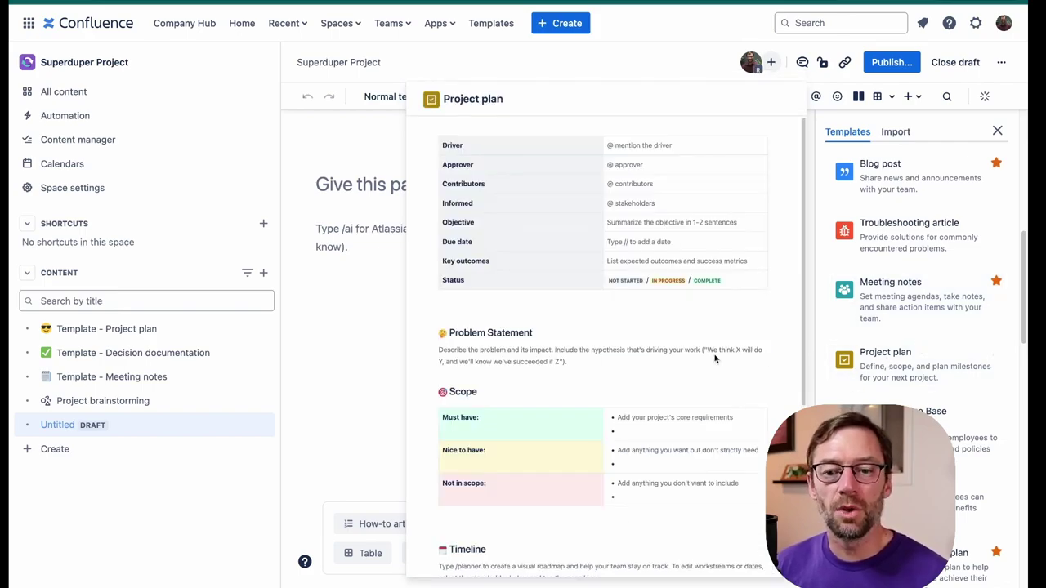
{"action": "scroll", "coordinate": [898, 425], "scroll_direction": "down", "scroll_amount": 3}
{"action": "scroll", "coordinate": [915, 408], "scroll_direction": "down", "scroll_amount": 4}
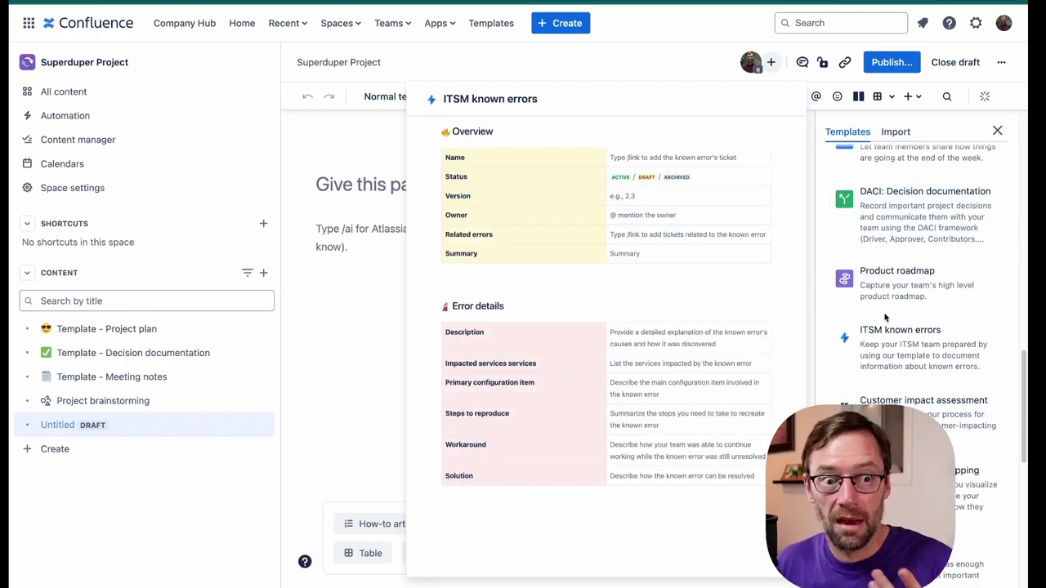
{"action": "scroll", "coordinate": [885, 317], "scroll_direction": "up", "scroll_amount": 10}
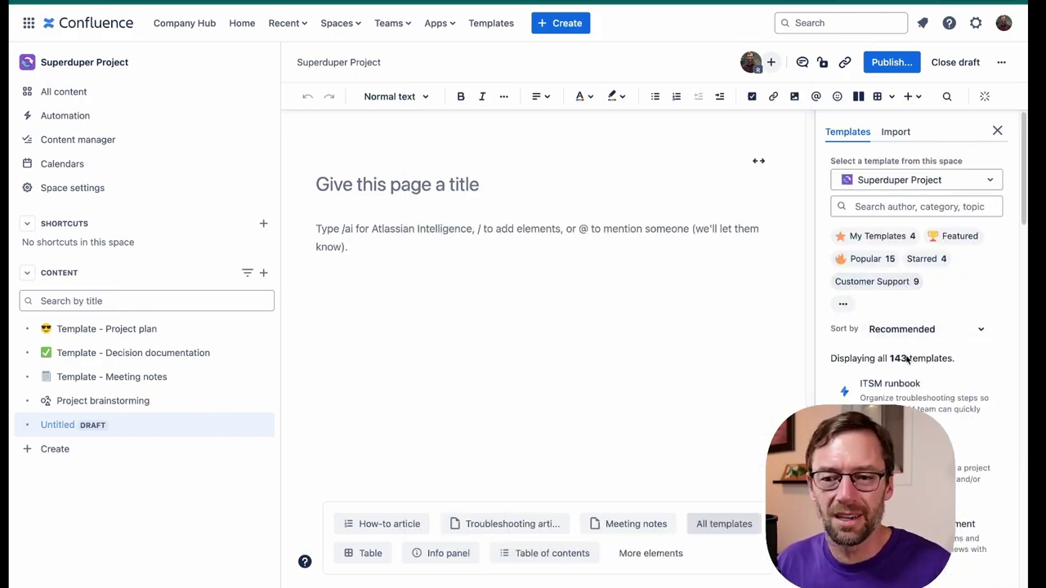
{"action": "left_click_drag", "start_coordinate": [890, 358], "coordinate": [925, 358]}
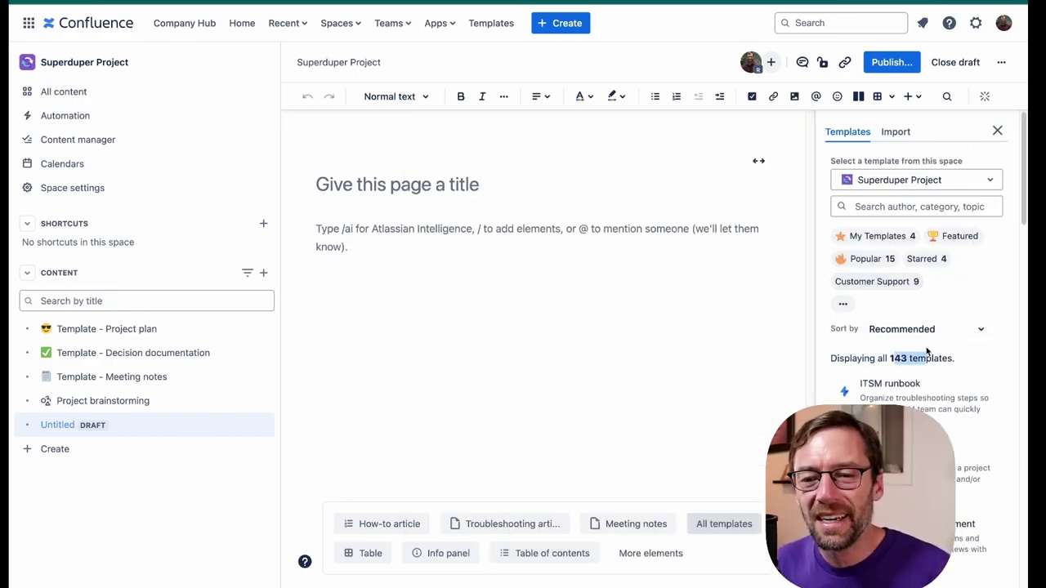
Step: Search the templates for "project", look through the matching ones and close the template browser
{"action": "left_click", "coordinate": [924, 206]}
{"action": "type", "text": "pr"}
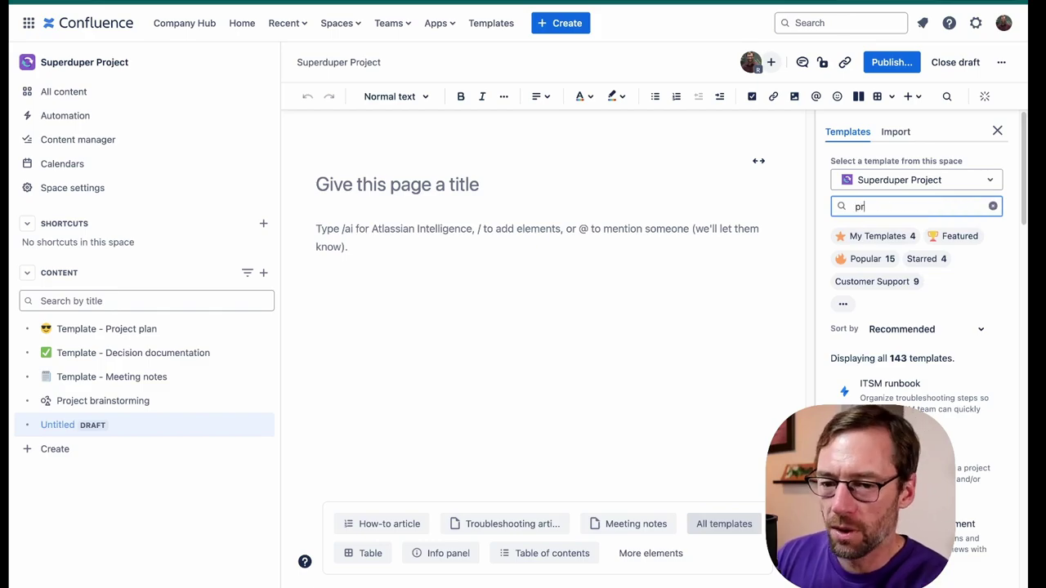
{"action": "type", "text": "oject"}
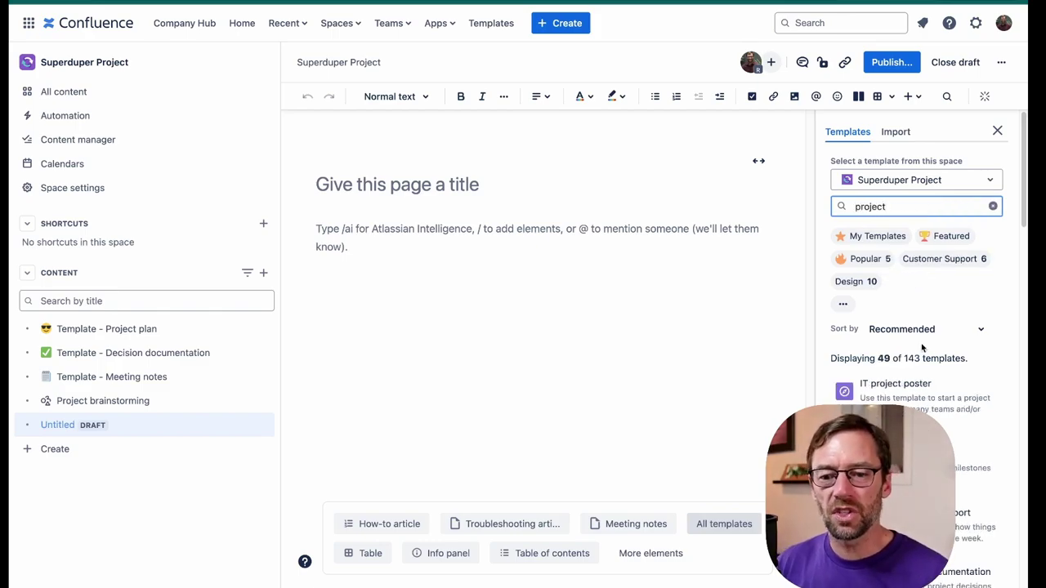
{"action": "scroll", "coordinate": [915, 327], "scroll_direction": "down", "scroll_amount": 3}
{"action": "mouse_move", "coordinate": [915, 200]}
{"action": "scroll", "coordinate": [915, 368], "scroll_direction": "down", "scroll_amount": 5}
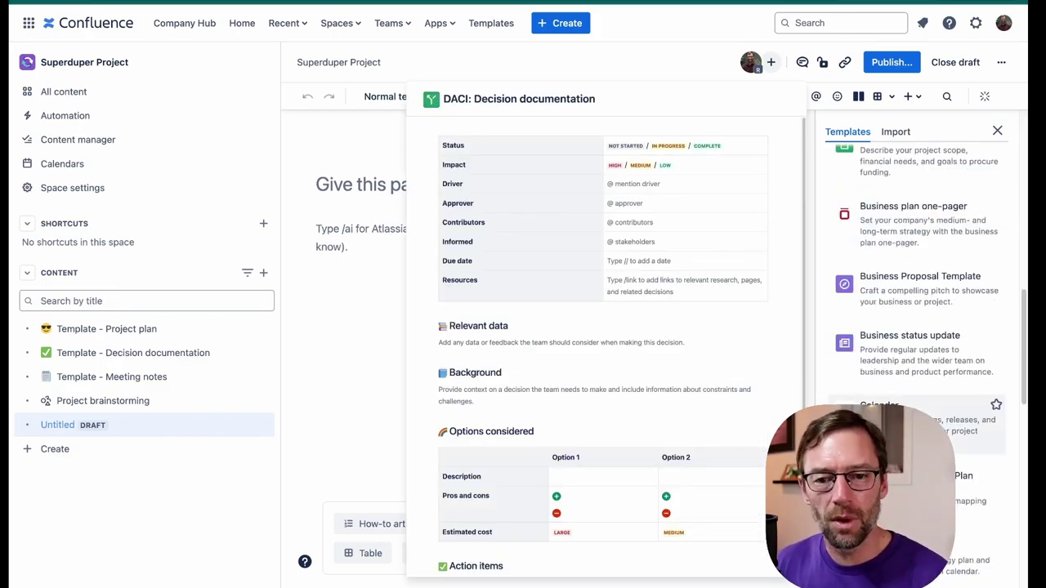
{"action": "left_click", "coordinate": [998, 131]}
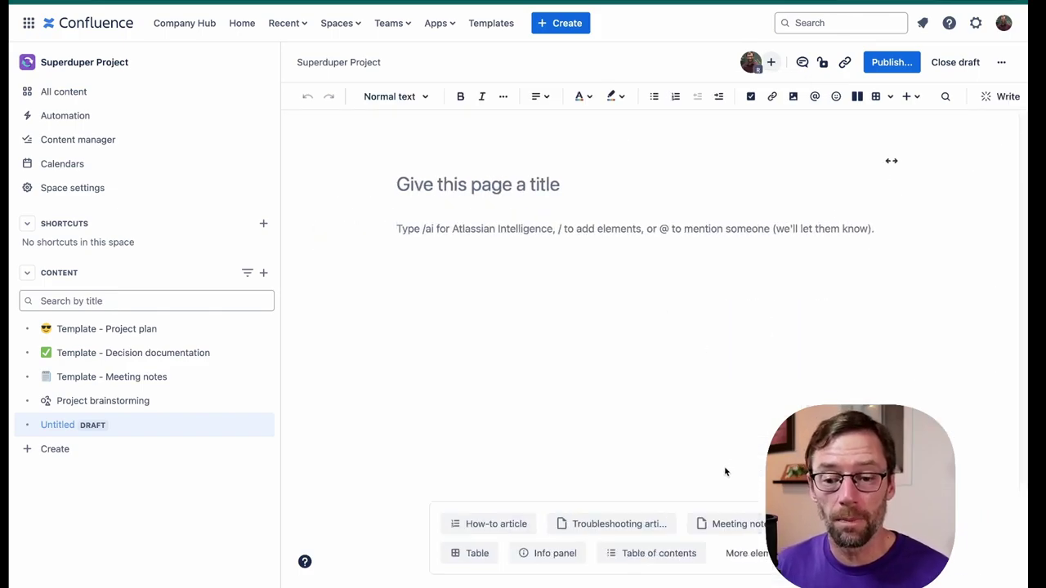
Step: Apply the Meeting notes template to the page and insert "Superduper Kickoff " before the date in its title
{"action": "left_click", "coordinate": [738, 524]}
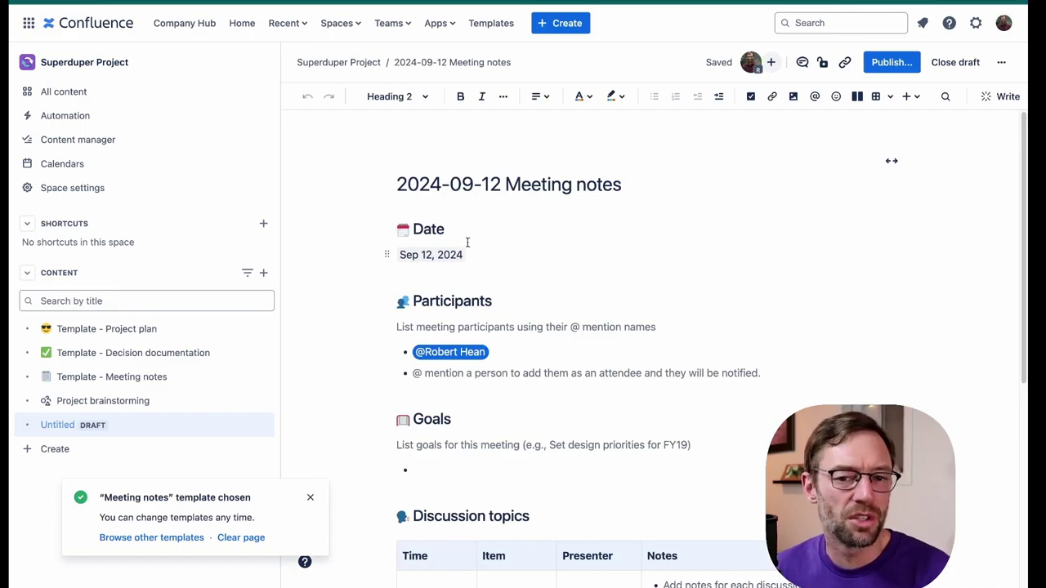
{"action": "left_click", "coordinate": [395, 196]}
{"action": "type", "text": "Superdupe"}
{"action": "type", "text": "r Kickoff"}
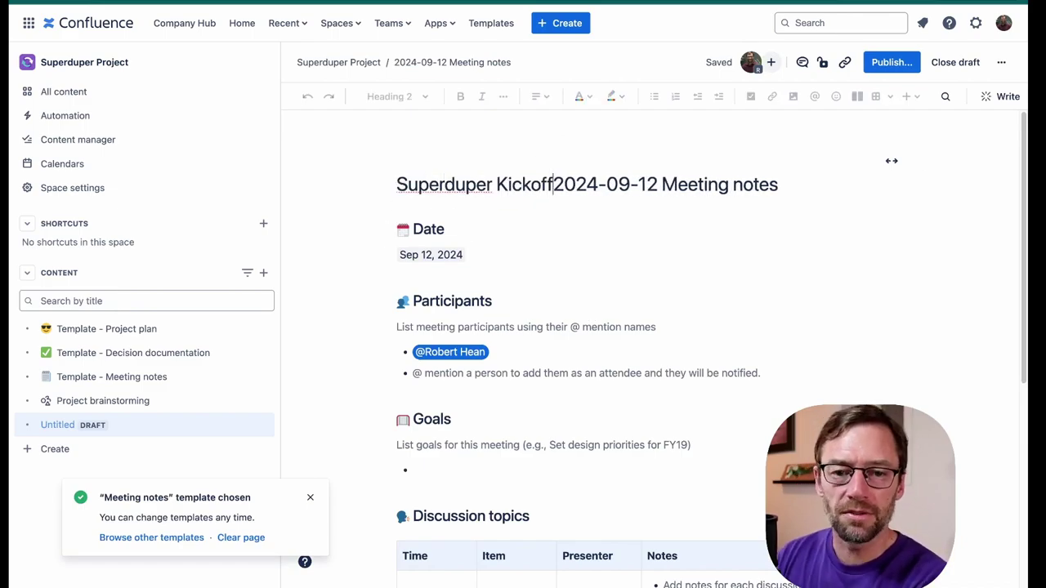
{"action": "scroll", "coordinate": [482, 297], "scroll_direction": "down", "scroll_amount": 2}
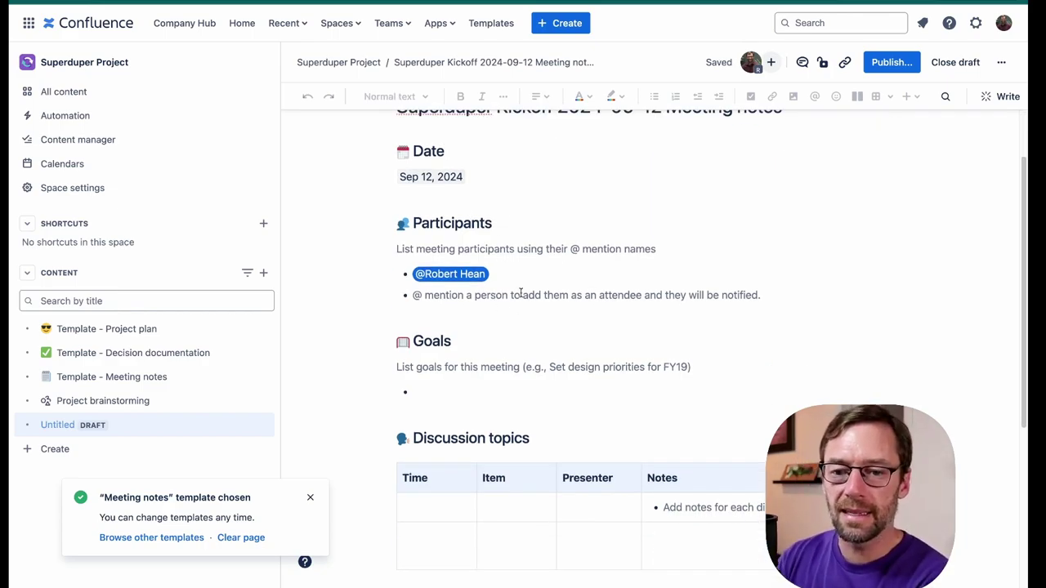
{"action": "key", "text": "BackSpace"}
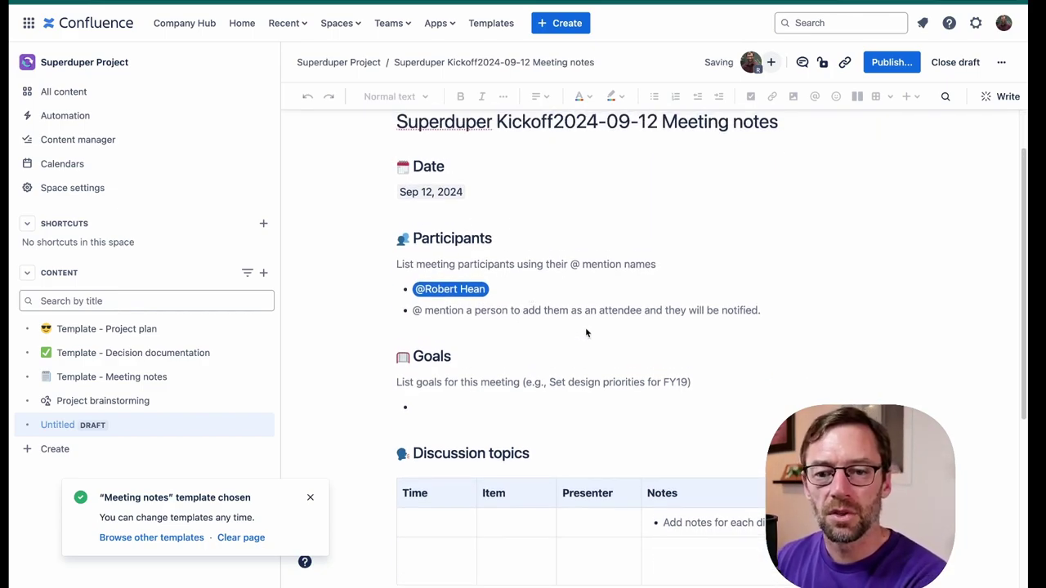
Step: Mention a second teammate in the empty bullet of the Participants list
{"action": "left_click", "coordinate": [762, 309]}
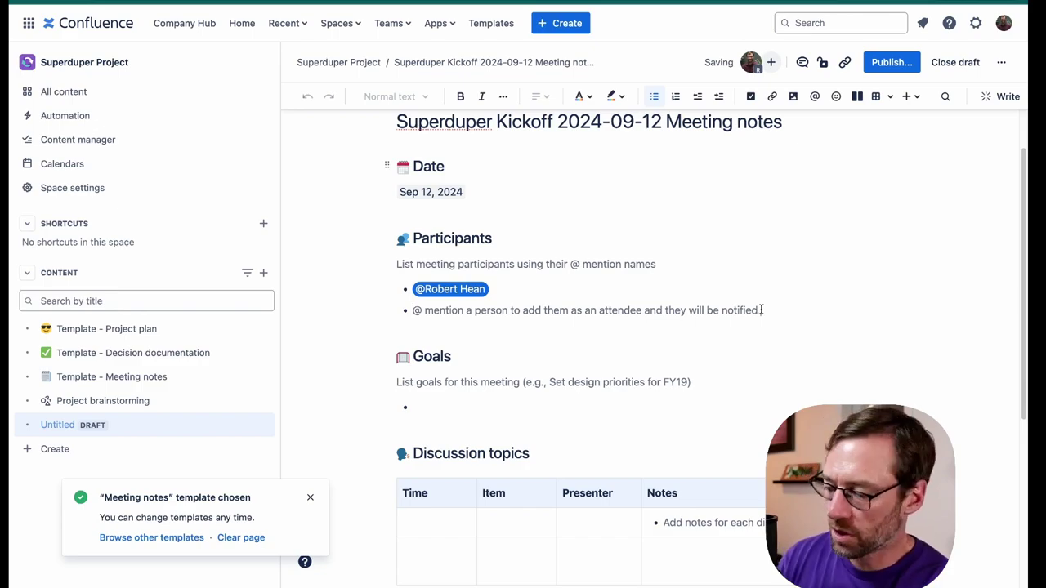
{"action": "type", "text": "@"}
{"action": "key", "text": "Down"}
{"action": "key", "text": "Return"}
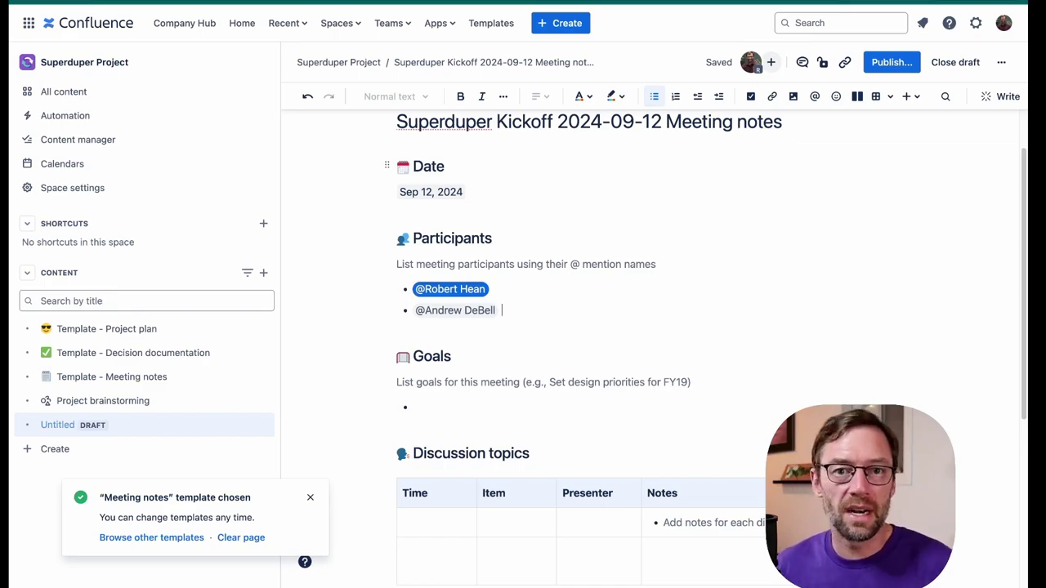
{"action": "scroll", "coordinate": [759, 399], "scroll_direction": "down", "scroll_amount": 3}
{"action": "left_click", "coordinate": [486, 190]}
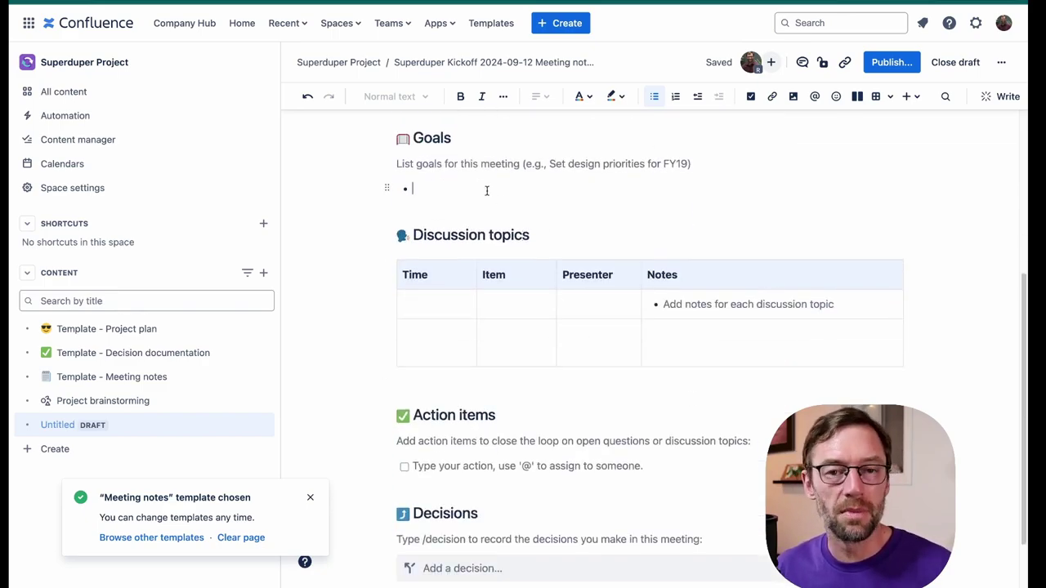
{"action": "left_click", "coordinate": [456, 302]}
{"action": "left_click_drag", "start_coordinate": [411, 274], "coordinate": [459, 313]}
{"action": "left_click", "coordinate": [429, 331]}
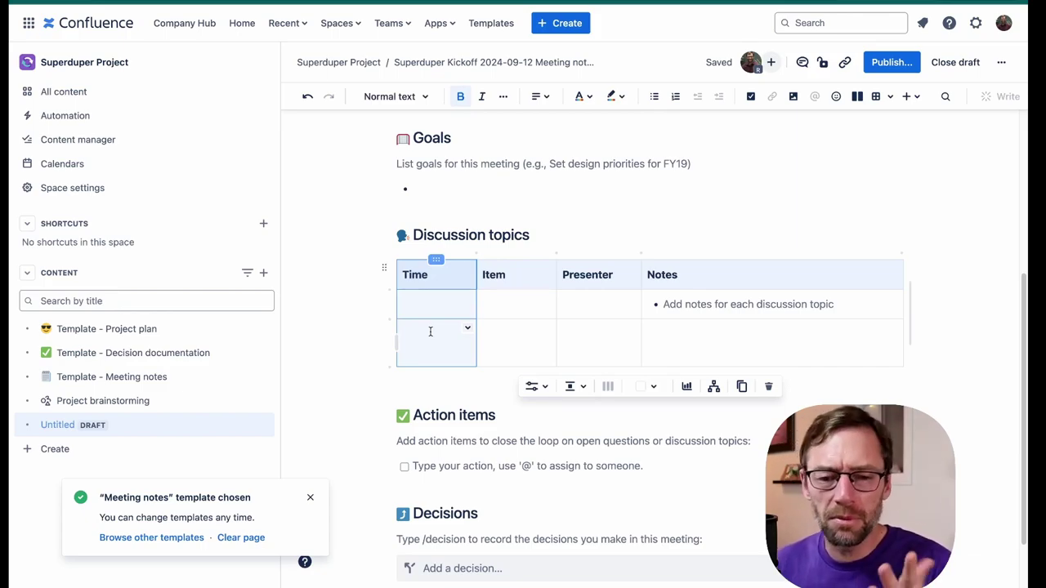
Step: Fill the first Discussion topics row with the item "introductions" and a note stating that the presenter, by first name, introduced the team
{"action": "left_click", "coordinate": [570, 308]}
{"action": "left_click", "coordinate": [517, 306]}
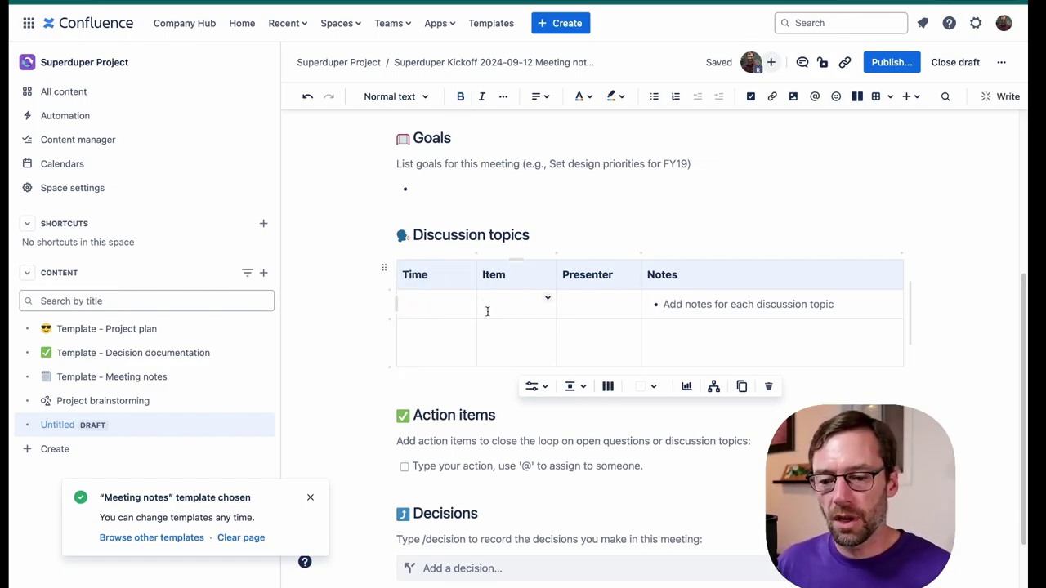
{"action": "type", "text": "introductions"}
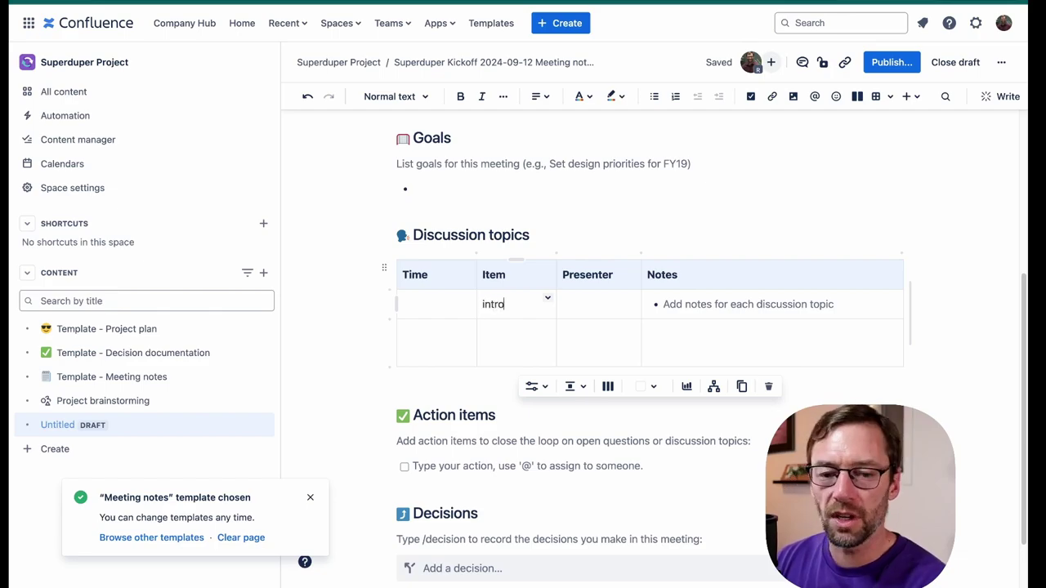
{"action": "left_click", "coordinate": [663, 303]}
{"action": "type", "text": "Rob introdu"}
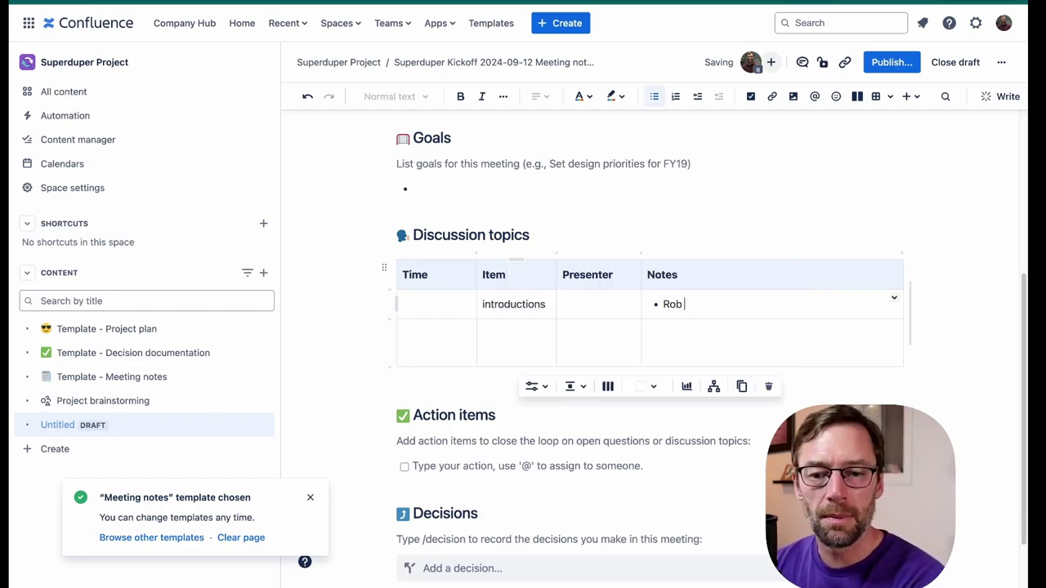
{"action": "key", "text": "BackSpace"}
{"action": "key", "text": "BackSpace"}
{"action": "type", "text": "duced "}
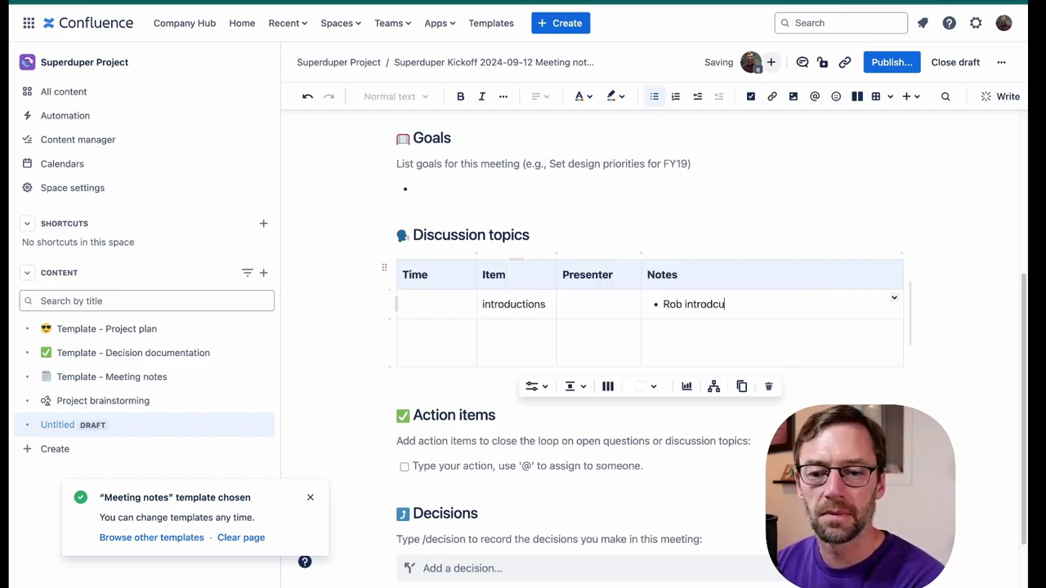
{"action": "type", "text": "the team"}
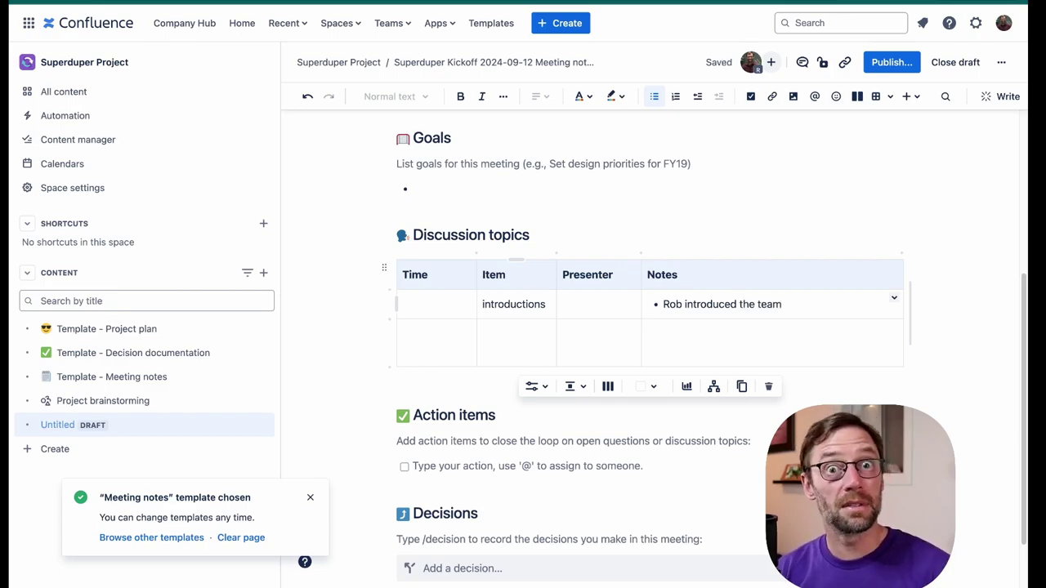
Step: Add the action item "buy the servers" assigned to the presenter by mention, with the due date Sep 27, 2024
{"action": "scroll", "coordinate": [485, 325], "scroll_direction": "down", "scroll_amount": 2}
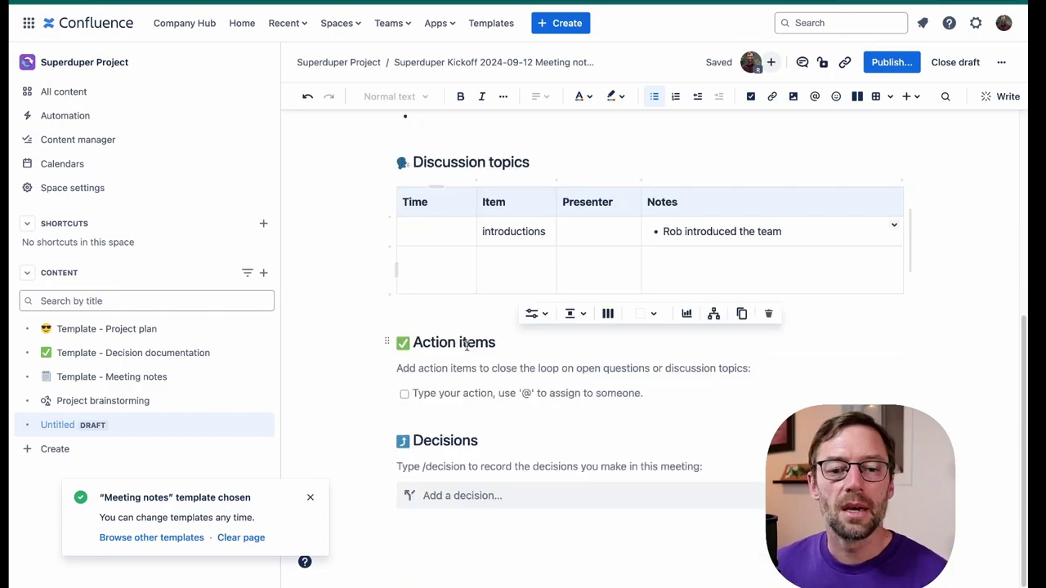
{"action": "left_click", "coordinate": [486, 393]}
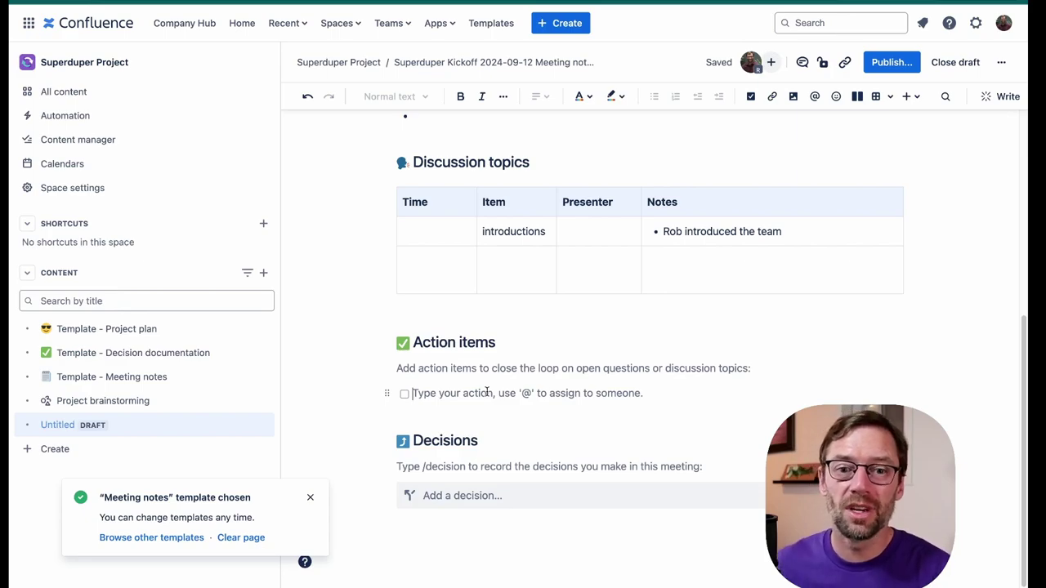
{"action": "left_click_drag", "start_coordinate": [410, 341], "coordinate": [500, 387]}
{"action": "left_click", "coordinate": [497, 390]}
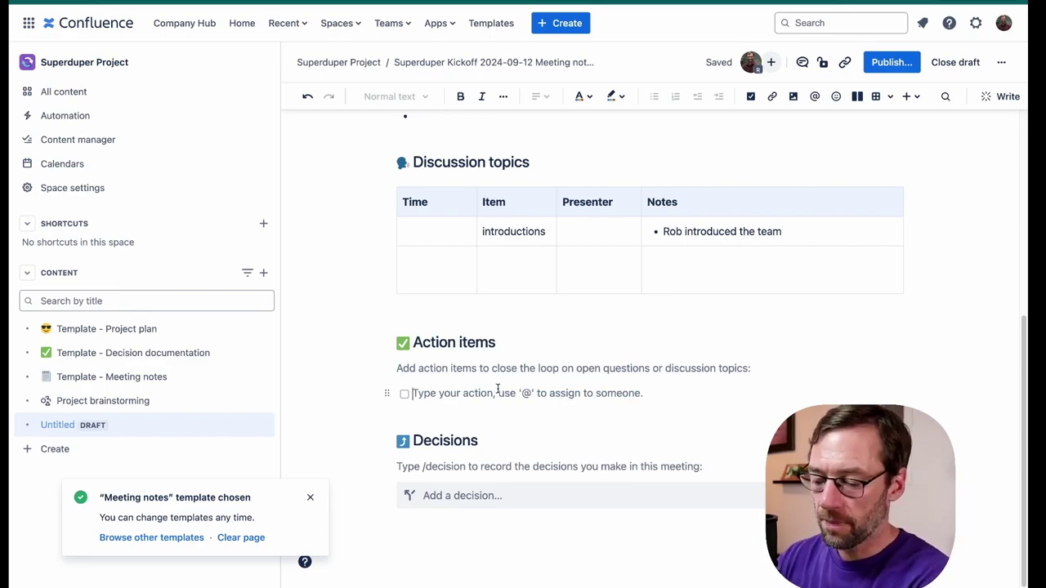
{"action": "type", "text": "@rob"}
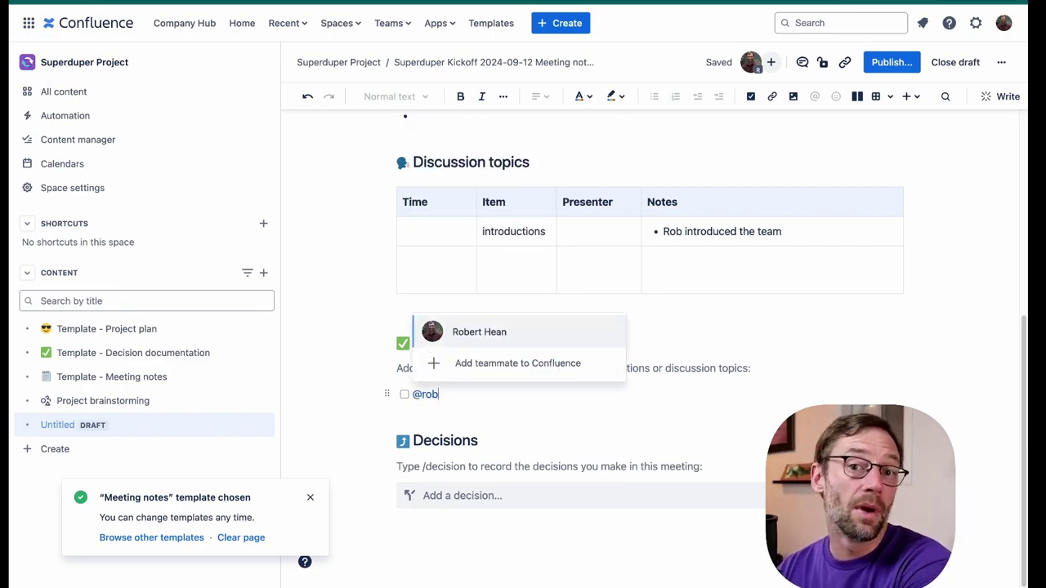
{"action": "key", "text": "Return"}
{"action": "type", "text": "buy the servers"}
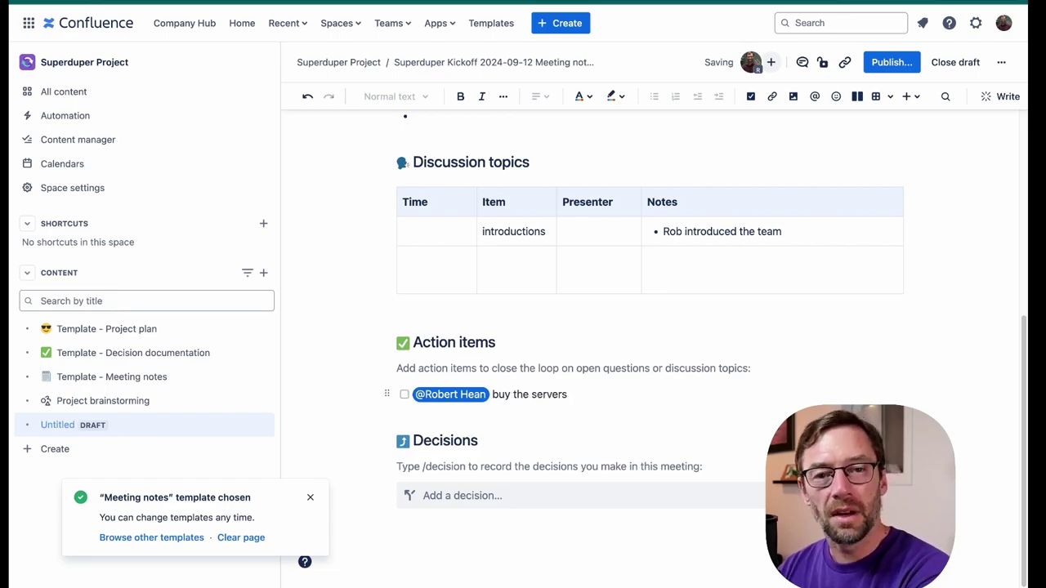
{"action": "type", "text": " //"}
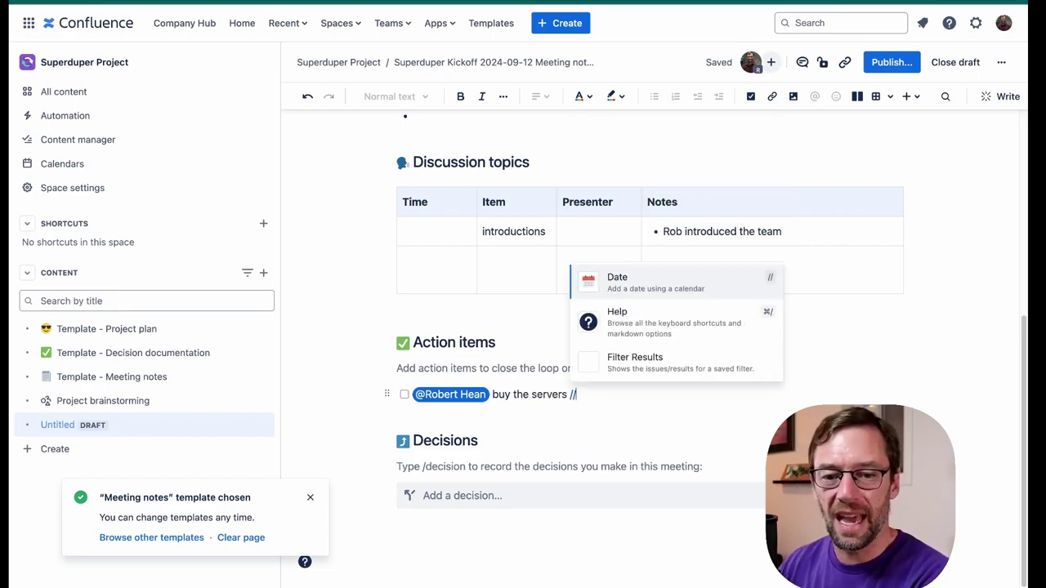
{"action": "left_click", "coordinate": [653, 286]}
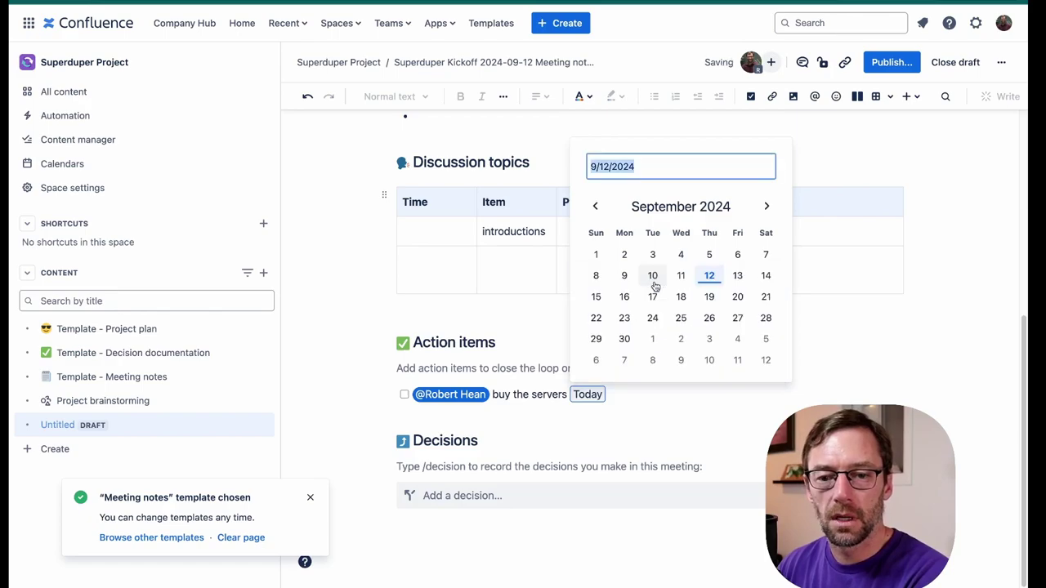
{"action": "left_click", "coordinate": [737, 318]}
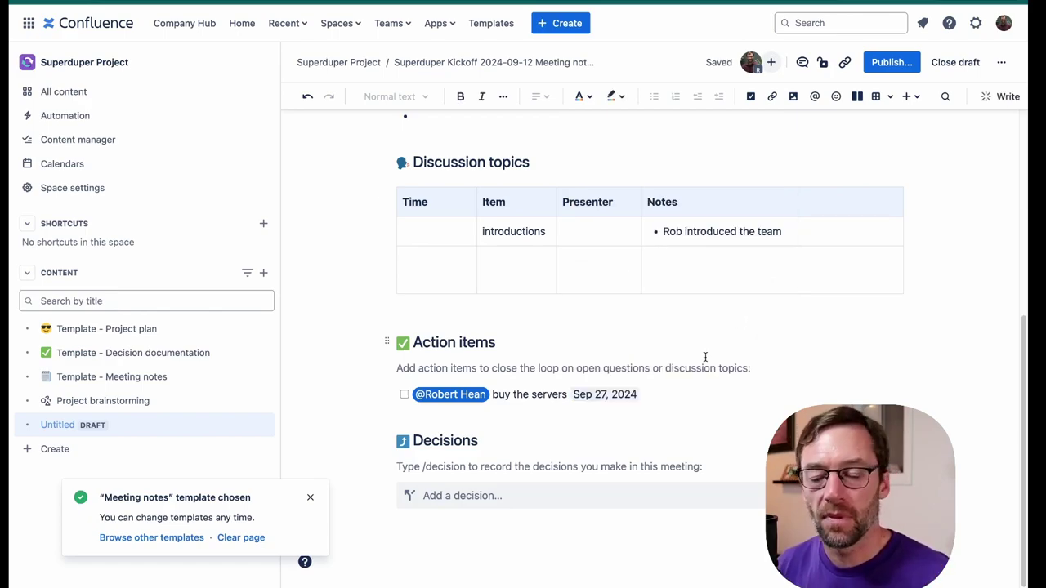
Step: Add a second action item "write the code" assigned to the other teammate, with the due date Oct 4, 2024
{"action": "key", "text": "Return"}
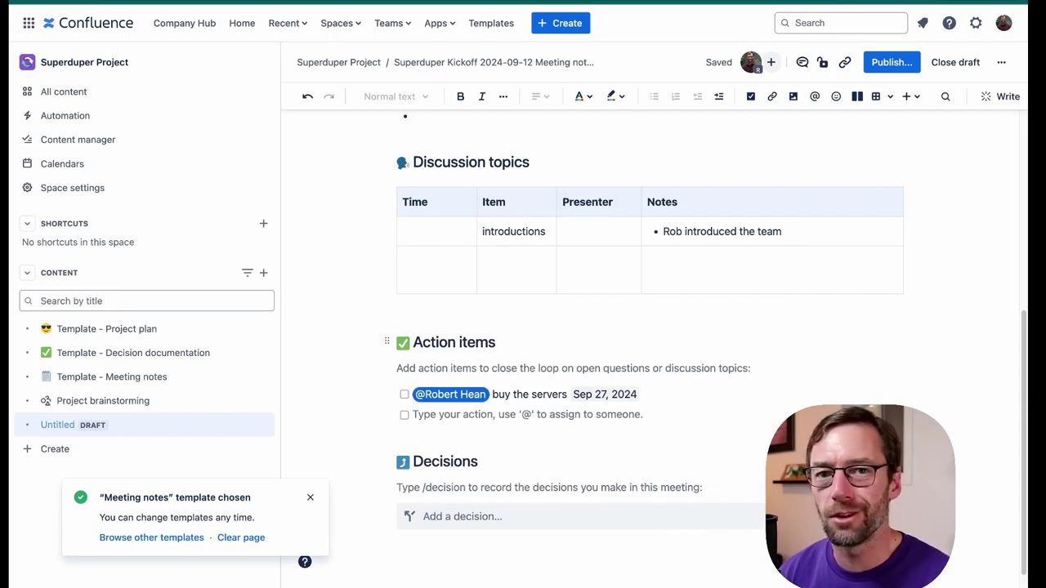
{"action": "type", "text": "@andrew"}
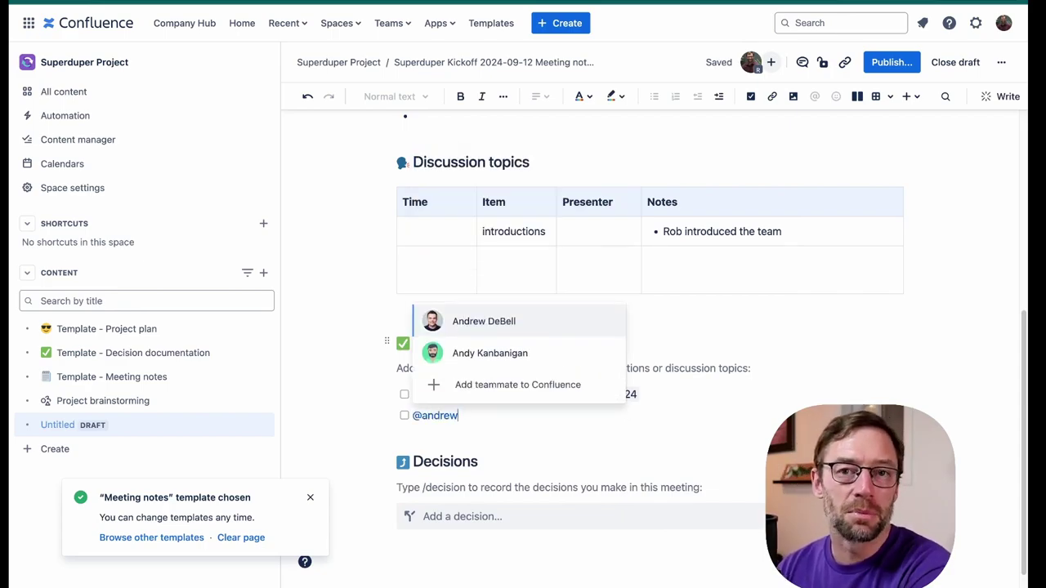
{"action": "key", "text": "Return"}
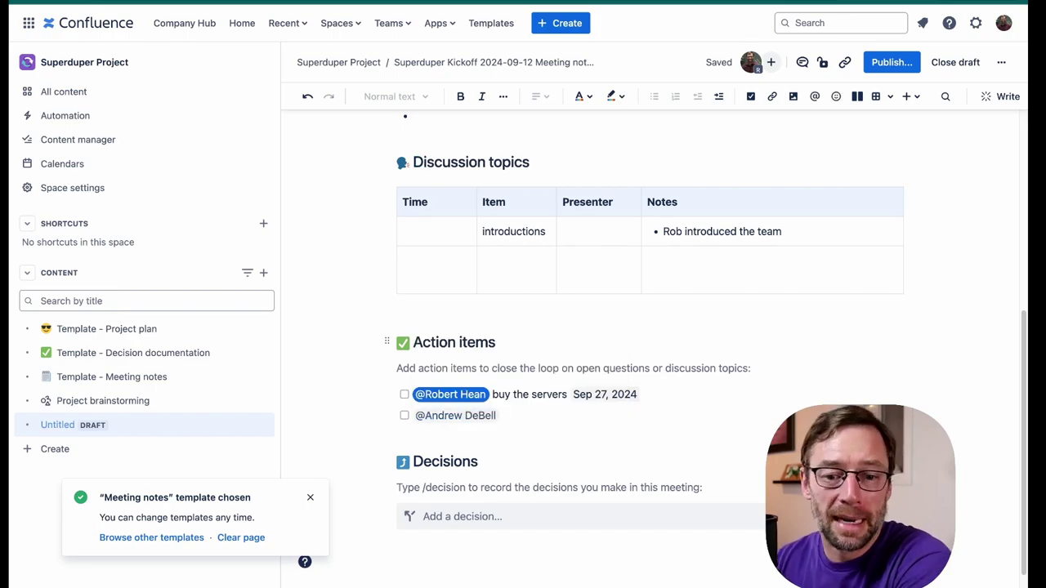
{"action": "type", "text": "write the code //"}
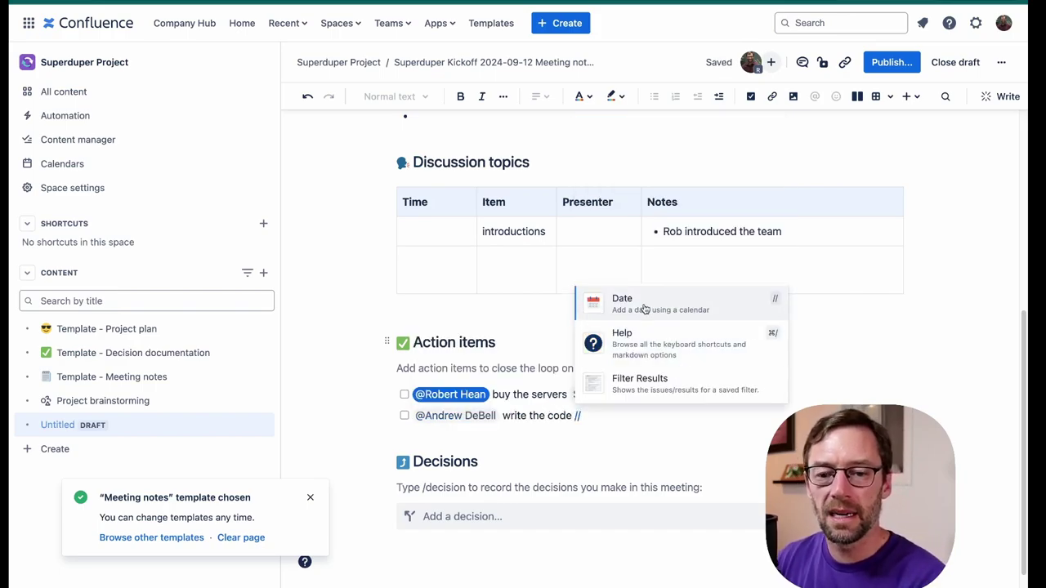
{"action": "left_click", "coordinate": [645, 305]}
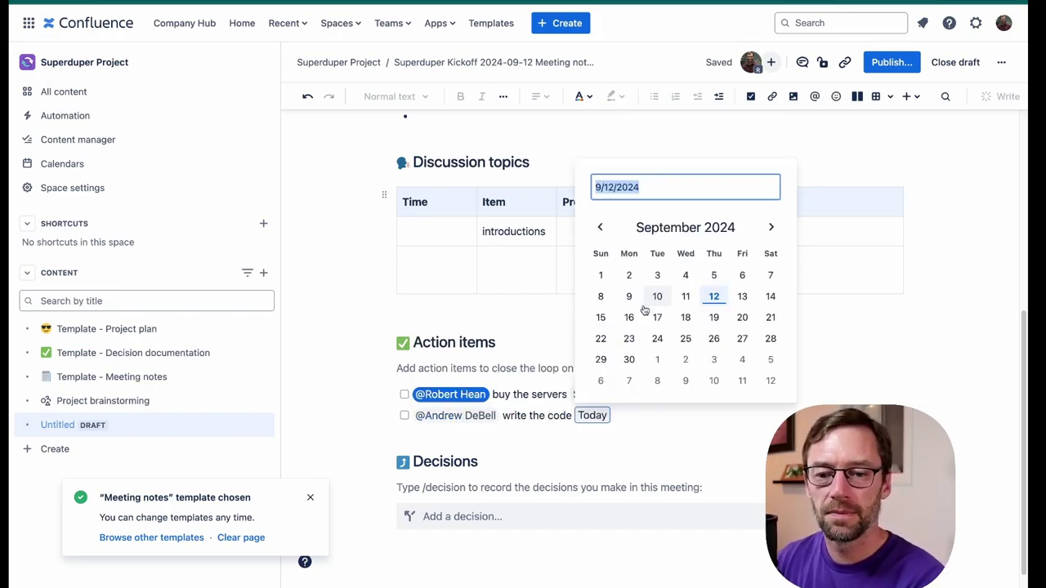
{"action": "left_click", "coordinate": [737, 360]}
{"action": "key", "text": "Return"}
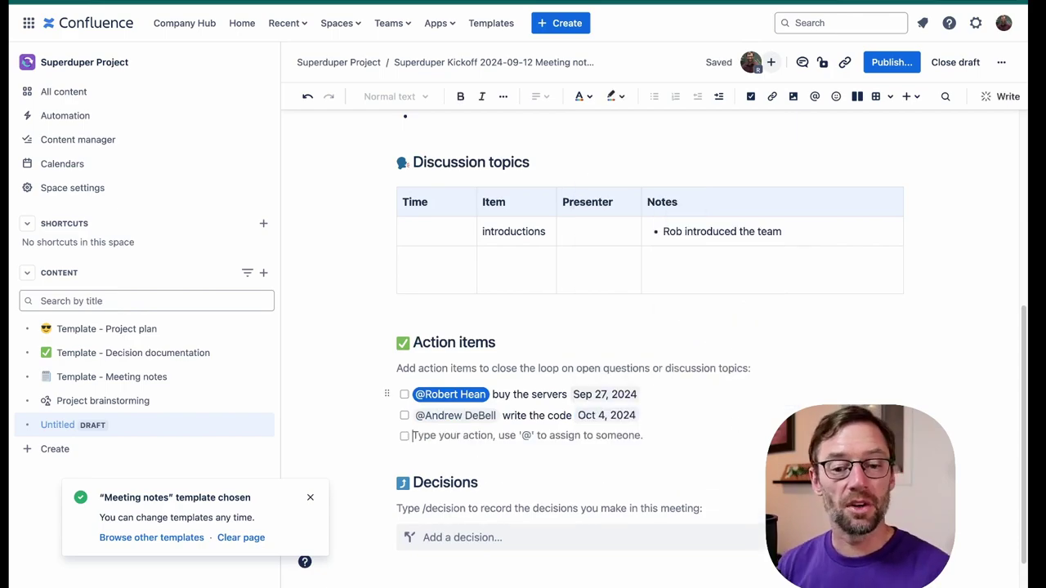
Step: Add an empty second bullet below the note in the introductions row of the Discussion topics table
{"action": "left_click", "coordinate": [769, 243]}
{"action": "key", "text": "Return"}
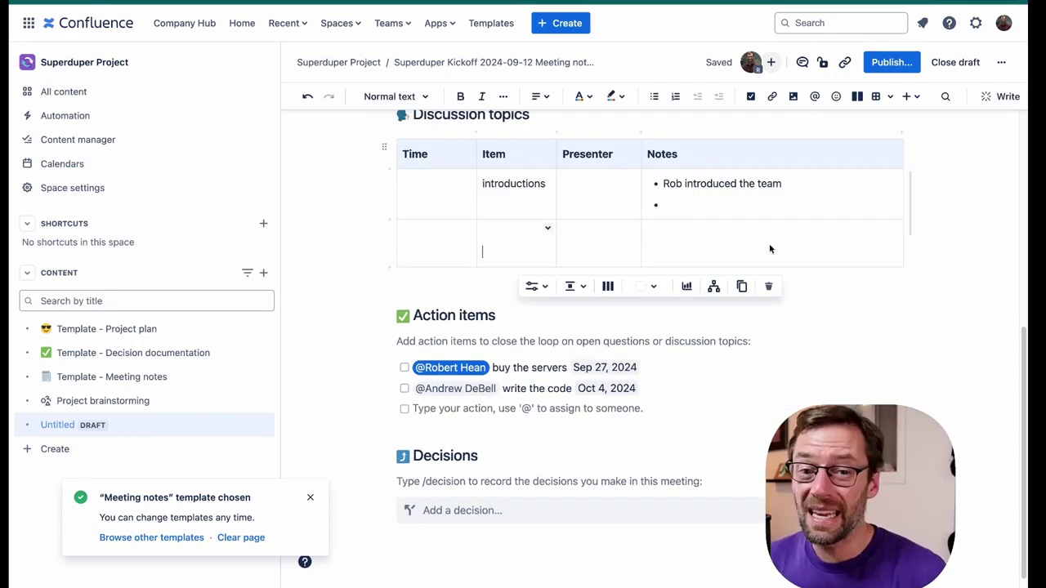
{"action": "left_click", "coordinate": [752, 208]}
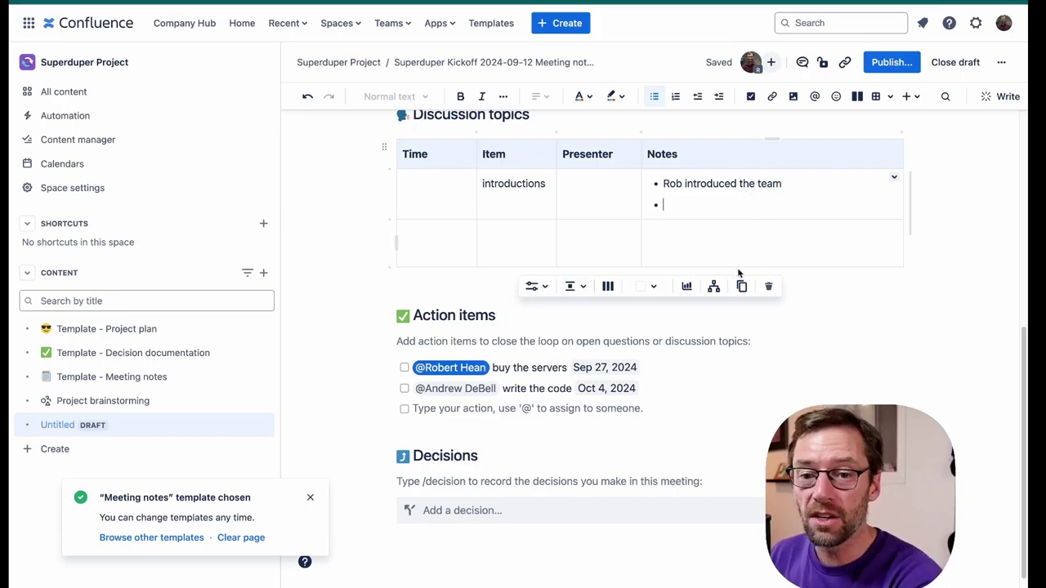
Step: Try inserting an action item checkbox under the empty Notes bullet twice, removing it each time
{"action": "left_click_drag", "start_coordinate": [733, 142], "coordinate": [708, 190]}
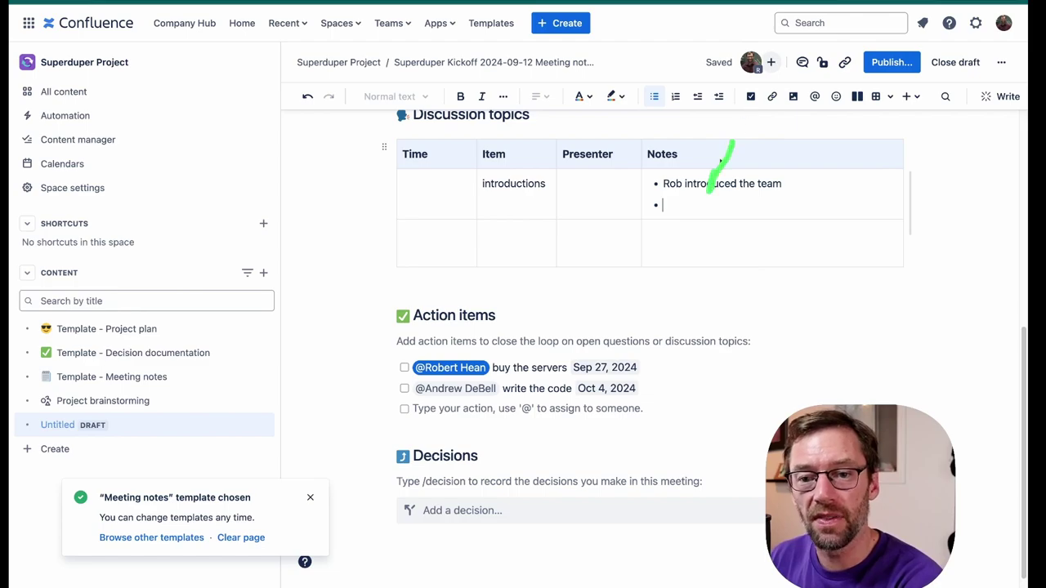
{"action": "left_click", "coordinate": [751, 97]}
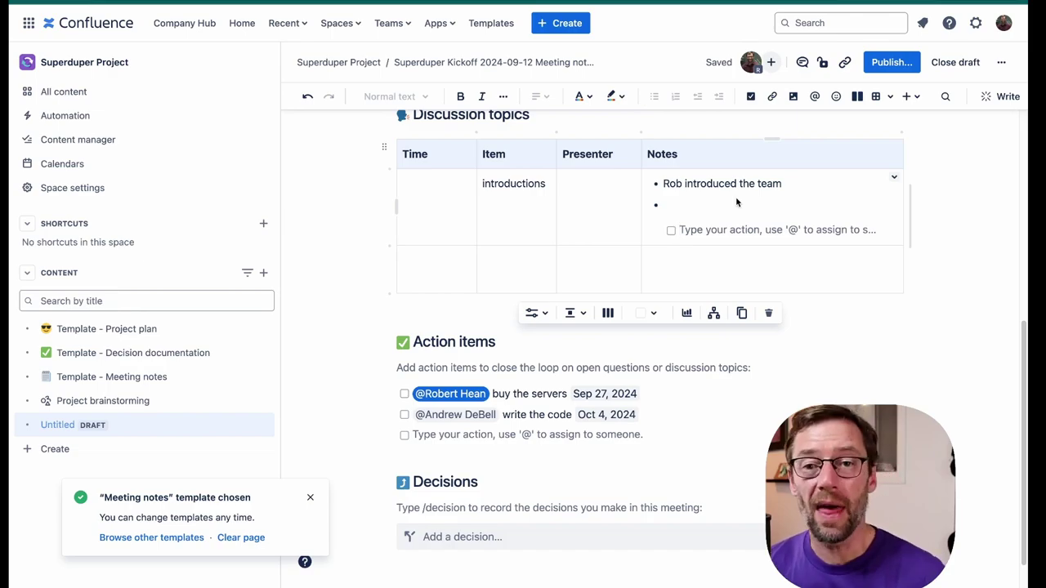
{"action": "key", "text": "BackSpace"}
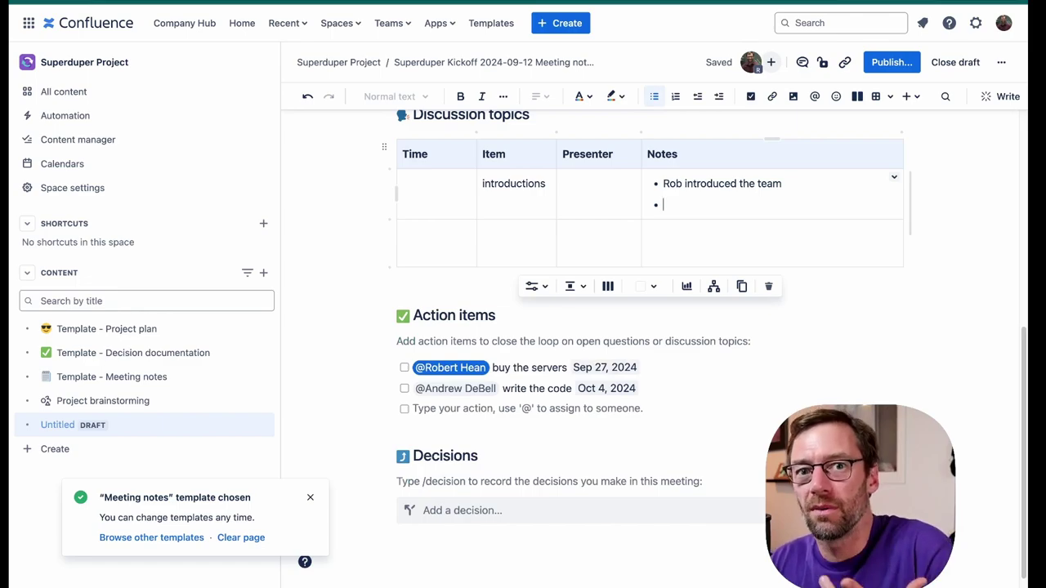
{"action": "type", "text": "[]"}
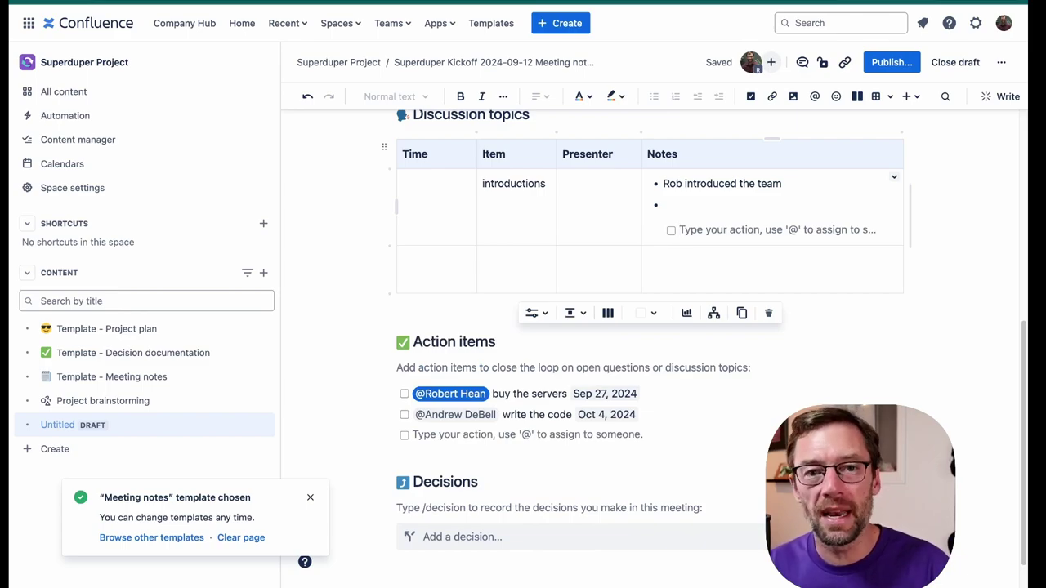
{"action": "key", "text": "BackSpace"}
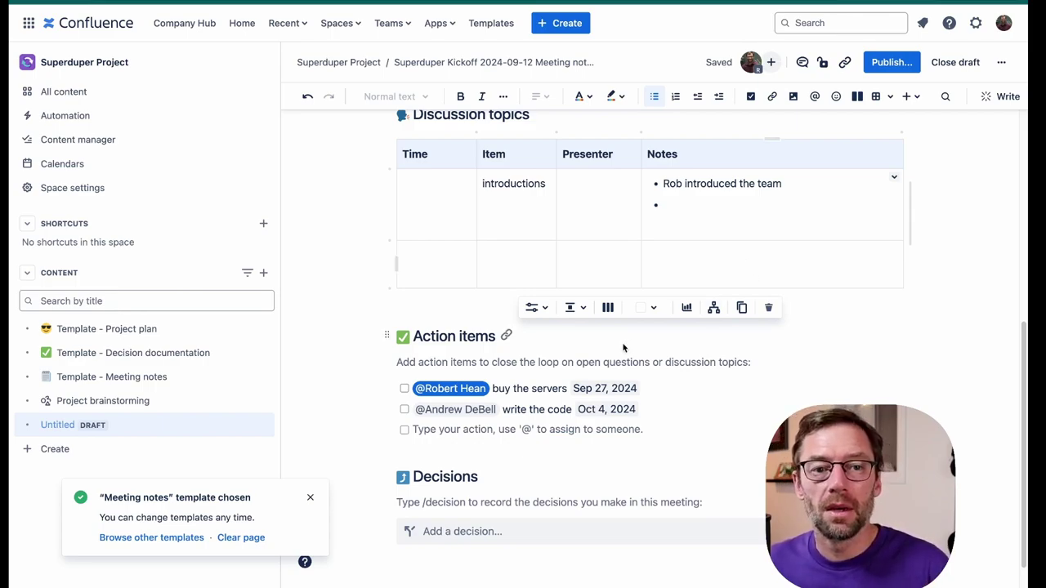
Step: Open the Tasks list on the Home page and review the tasks assigned to the current account
{"action": "scroll", "coordinate": [625, 349], "scroll_direction": "down", "scroll_amount": 1}
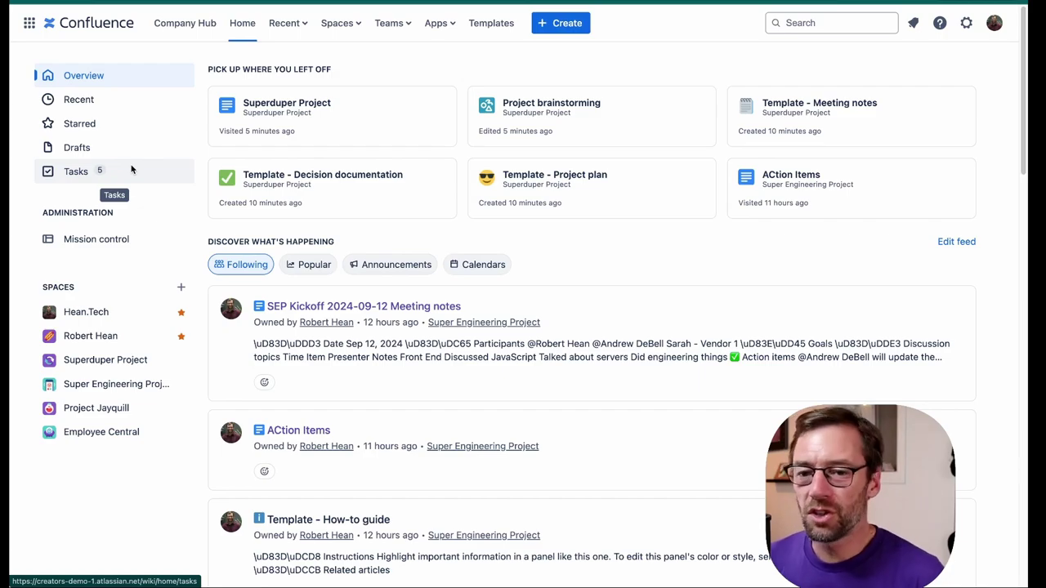
{"action": "left_click", "coordinate": [70, 173]}
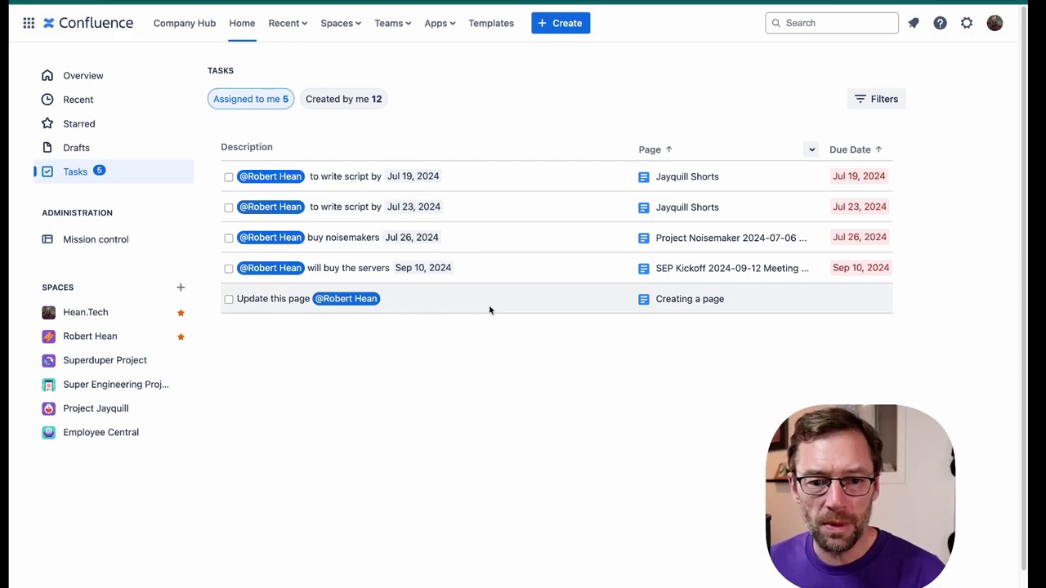
{"action": "mouse_move", "coordinate": [485, 306]}
{"action": "left_mouse_down"}
{"action": "mouse_move", "coordinate": [386, 207]}
{"action": "mouse_move", "coordinate": [283, 175]}
{"action": "mouse_move", "coordinate": [408, 267]}
{"action": "mouse_move", "coordinate": [479, 338]}
{"action": "mouse_move", "coordinate": [475, 313]}
{"action": "left_mouse_up"}
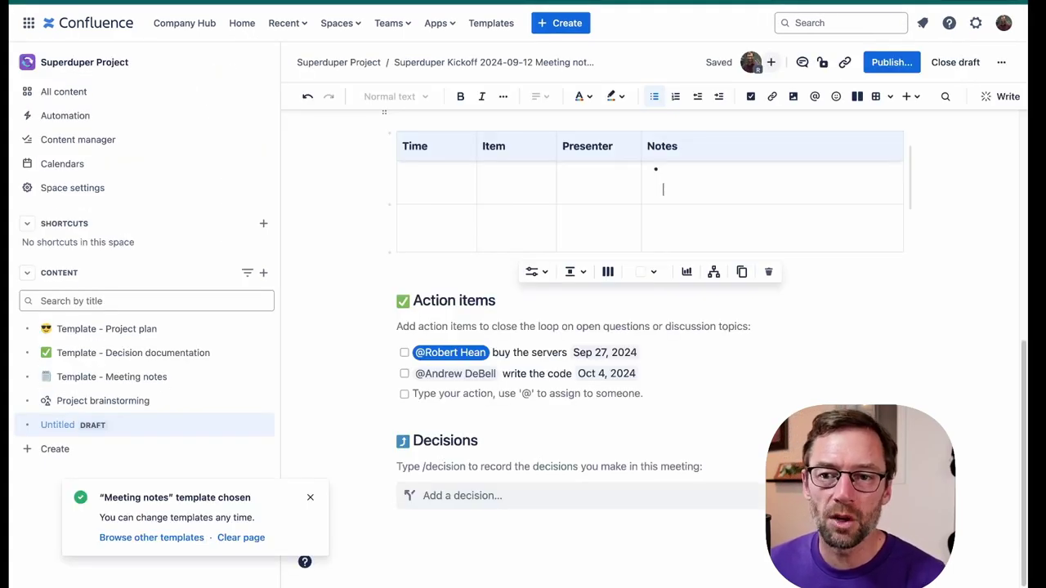
Step: Publish the Superduper Kickoff 2024-09-12 Meeting notes page
{"action": "left_click", "coordinate": [902, 71]}
{"action": "left_click", "coordinate": [642, 281]}
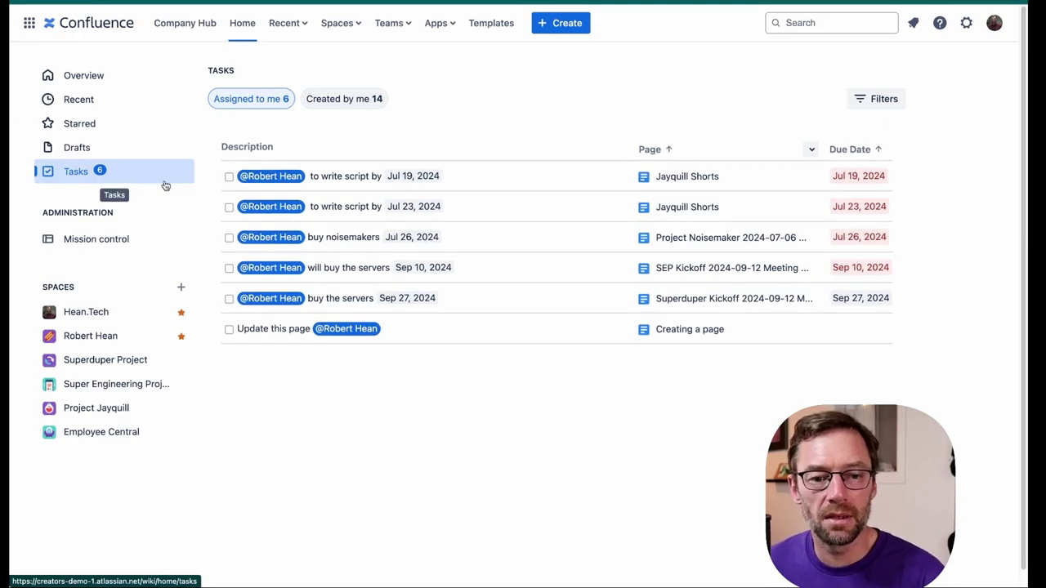
Step: In the Home task list, mark the "buy the servers" task due Sep 27, 2024 complete and show the tasks created by the current account
{"action": "left_click", "coordinate": [227, 299]}
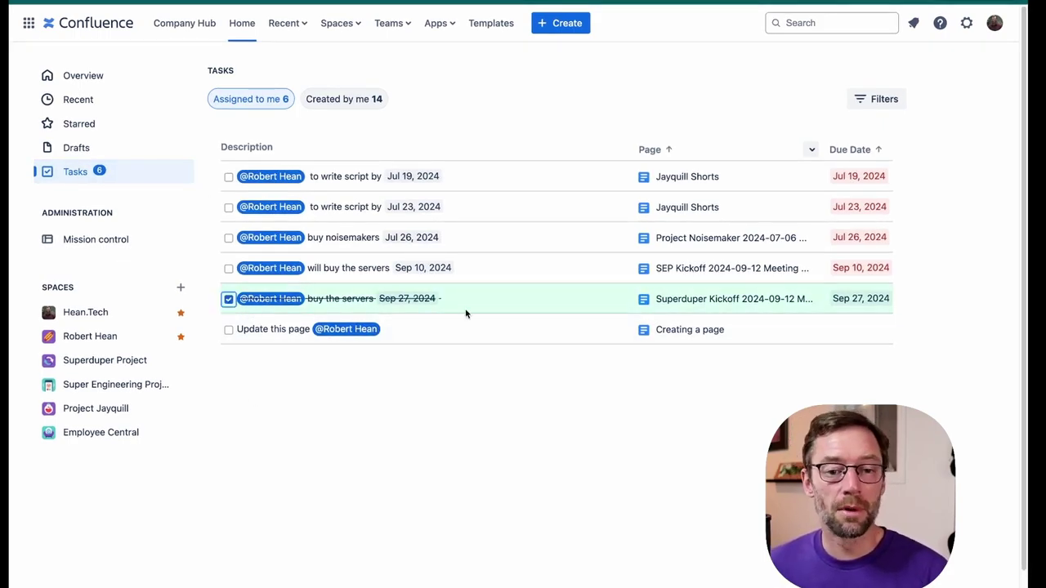
{"action": "left_click", "coordinate": [369, 99]}
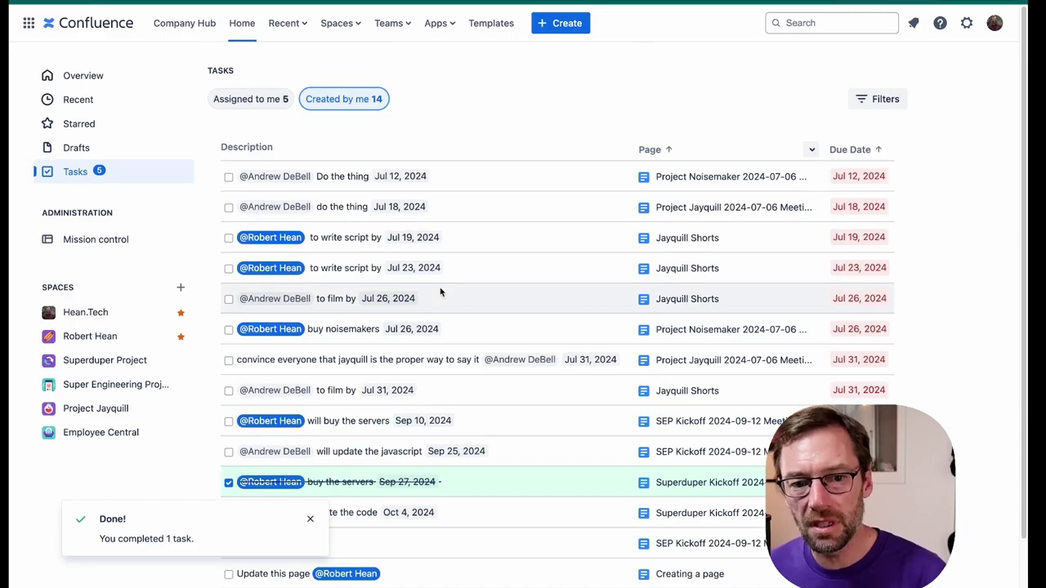
{"action": "left_click_drag", "start_coordinate": [472, 209], "coordinate": [305, 217]}
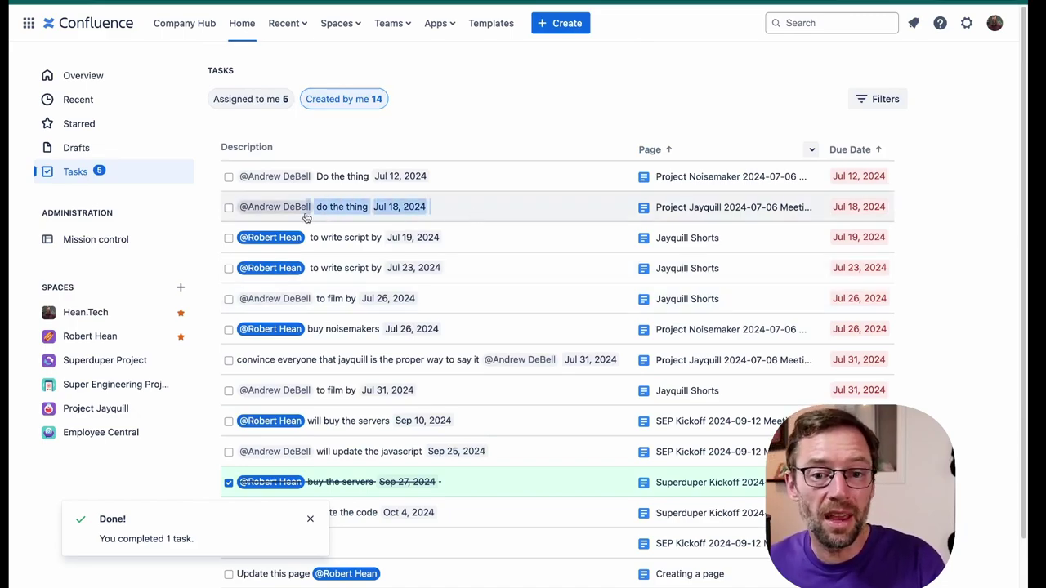
{"action": "left_click", "coordinate": [436, 213]}
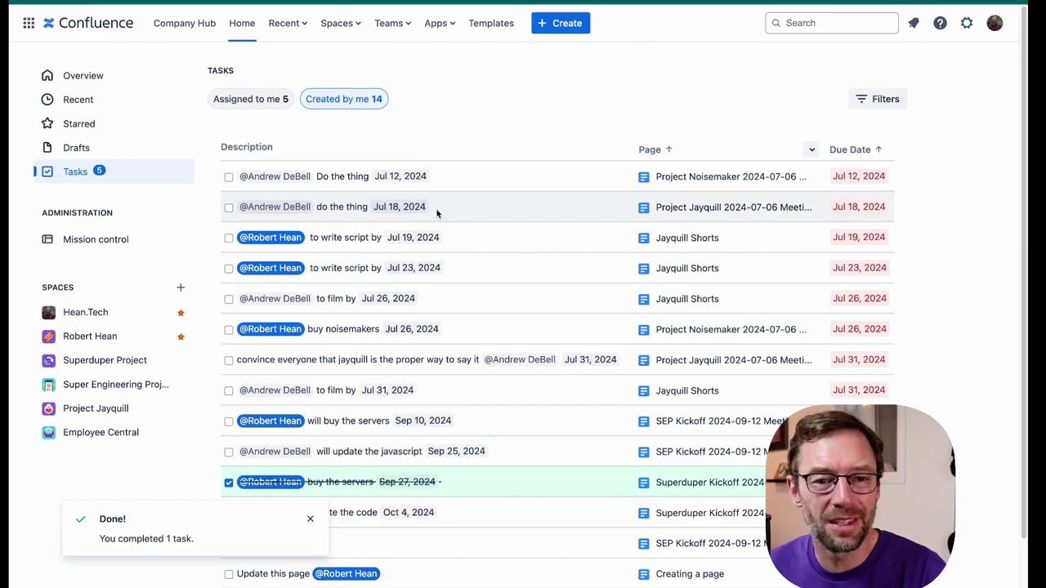
Step: Reopen the Superduper Kickoff 2024-09-12 Meeting notes for editing and record the decision "Team decided to use javascript because they like it" under Decisions
{"action": "key", "text": "alt+Left"}
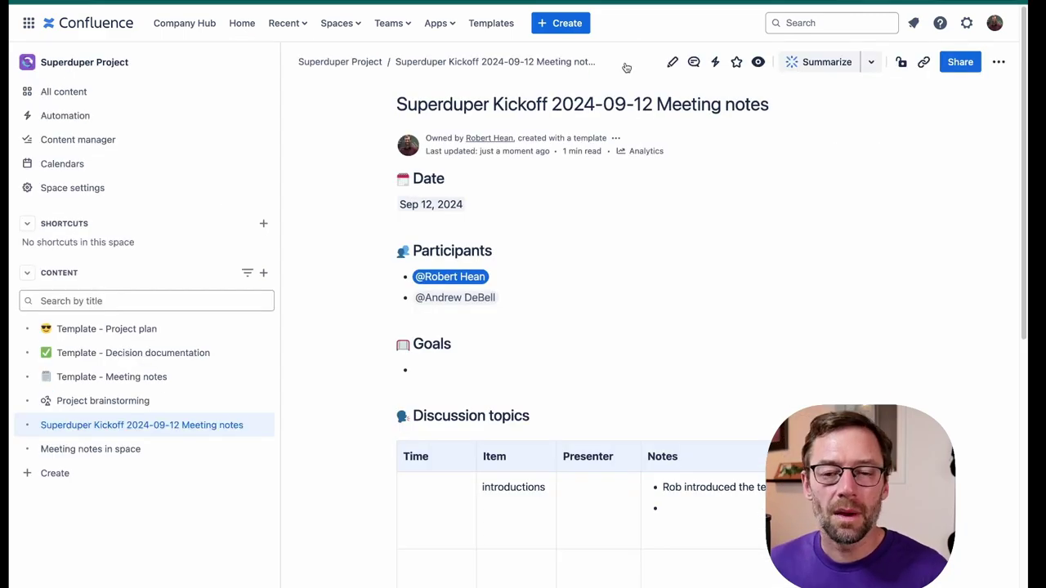
{"action": "left_click", "coordinate": [673, 61]}
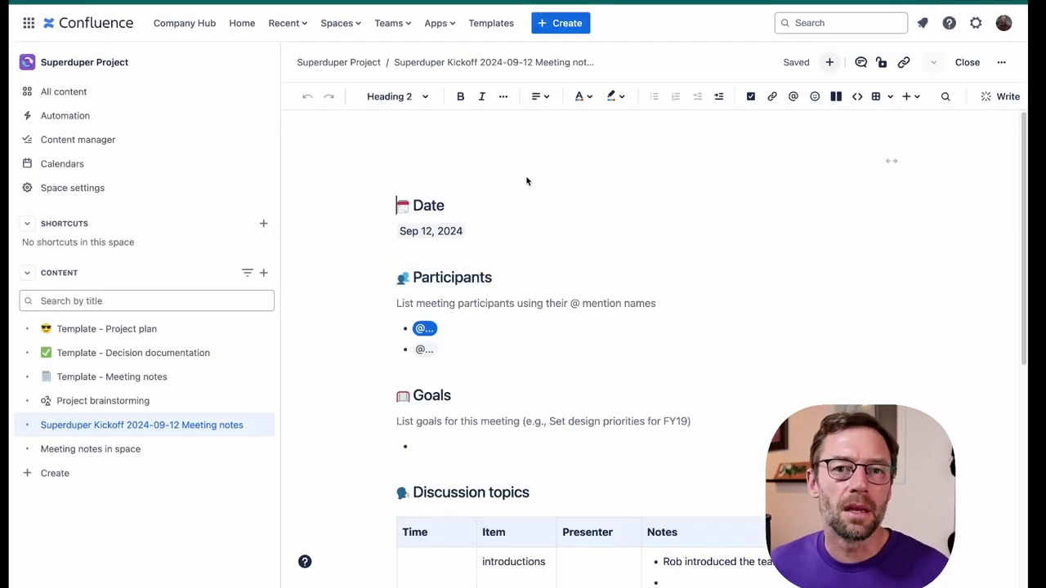
{"action": "scroll", "coordinate": [527, 217], "scroll_direction": "down", "scroll_amount": 5}
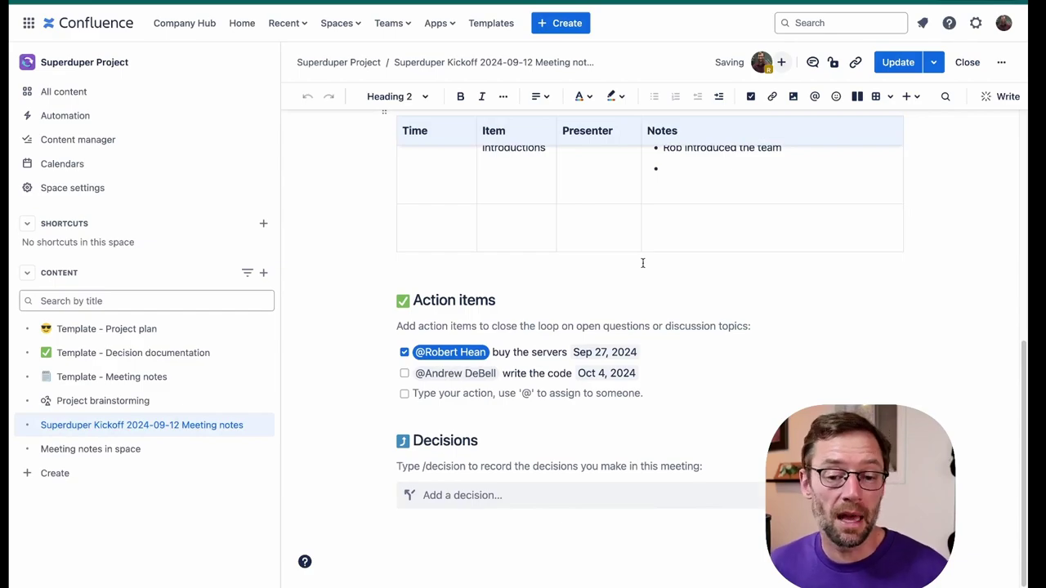
{"action": "left_click", "coordinate": [532, 507]}
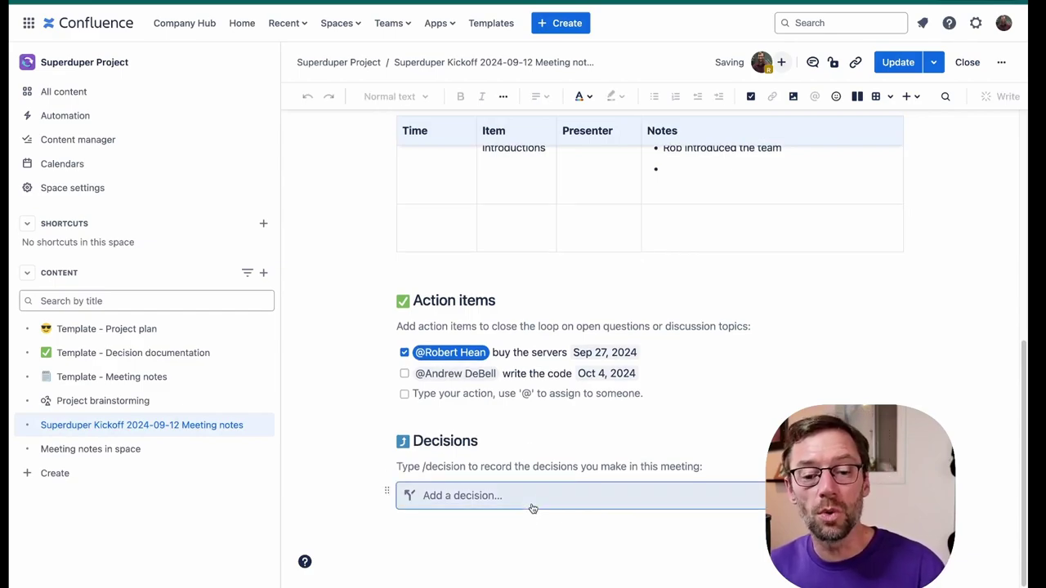
{"action": "left_click", "coordinate": [534, 495]}
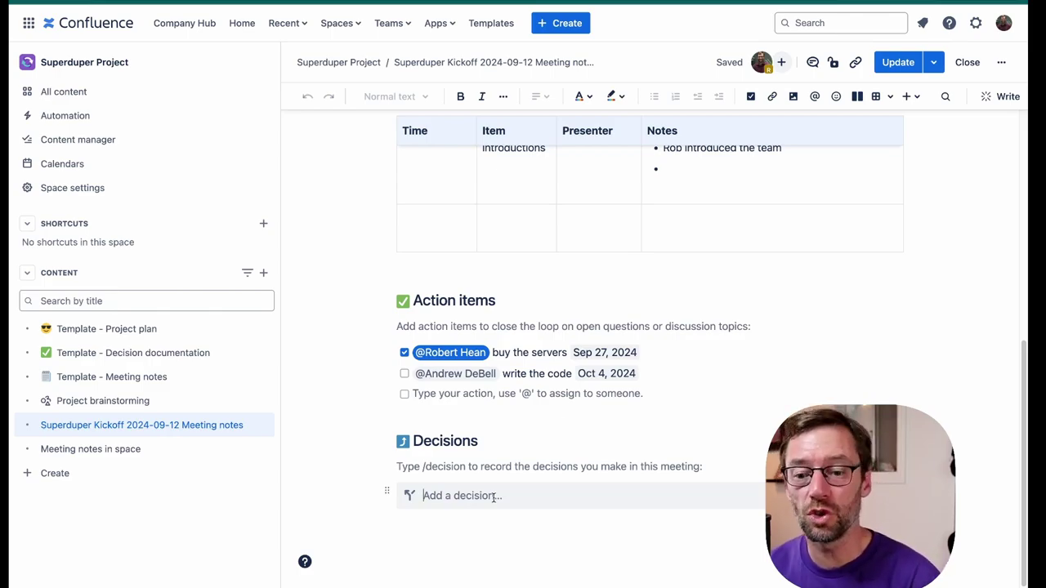
{"action": "type", "text": "Team d"}
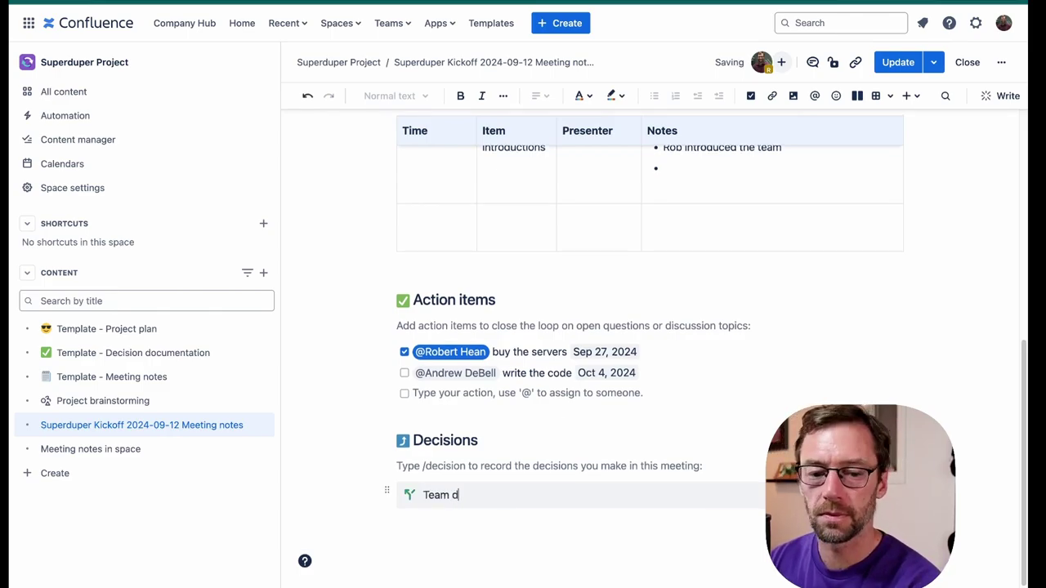
{"action": "type", "text": "ecided to use javas"}
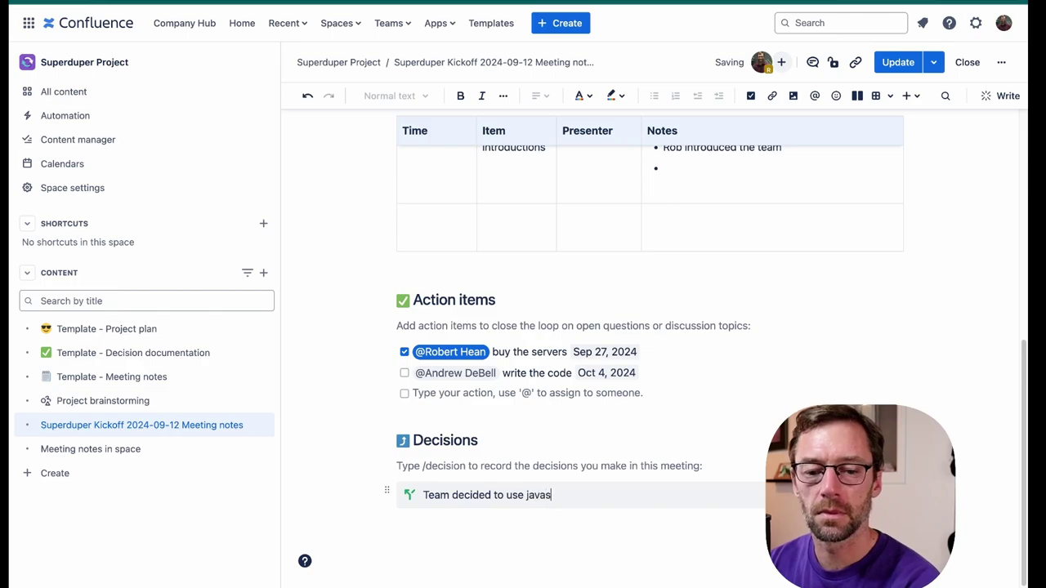
{"action": "type", "text": "cript because they like it"}
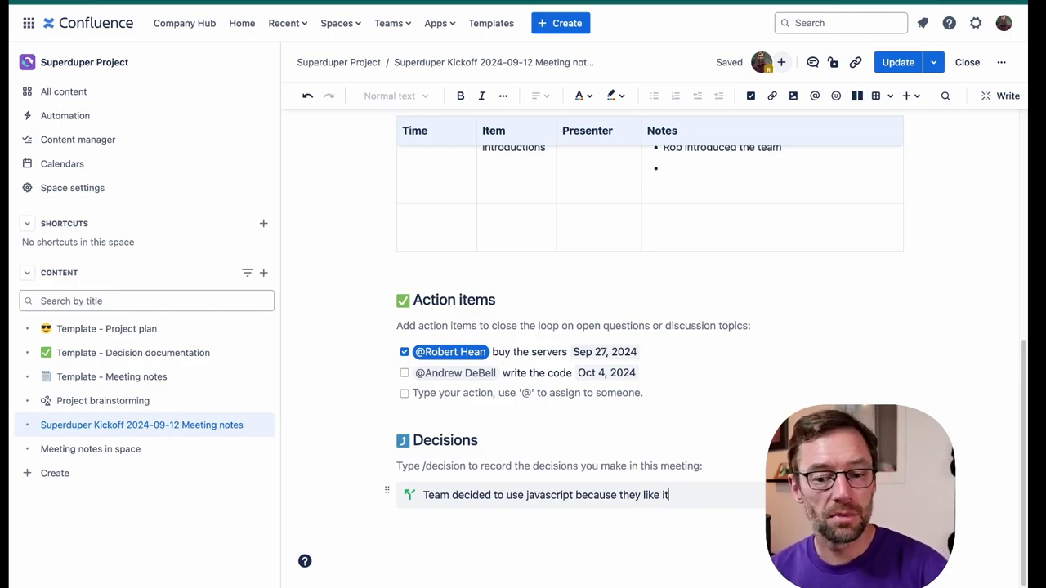
Step: Add a second decision reading "The team needs new servers due to latency" under Decisions
{"action": "key", "text": "Return"}
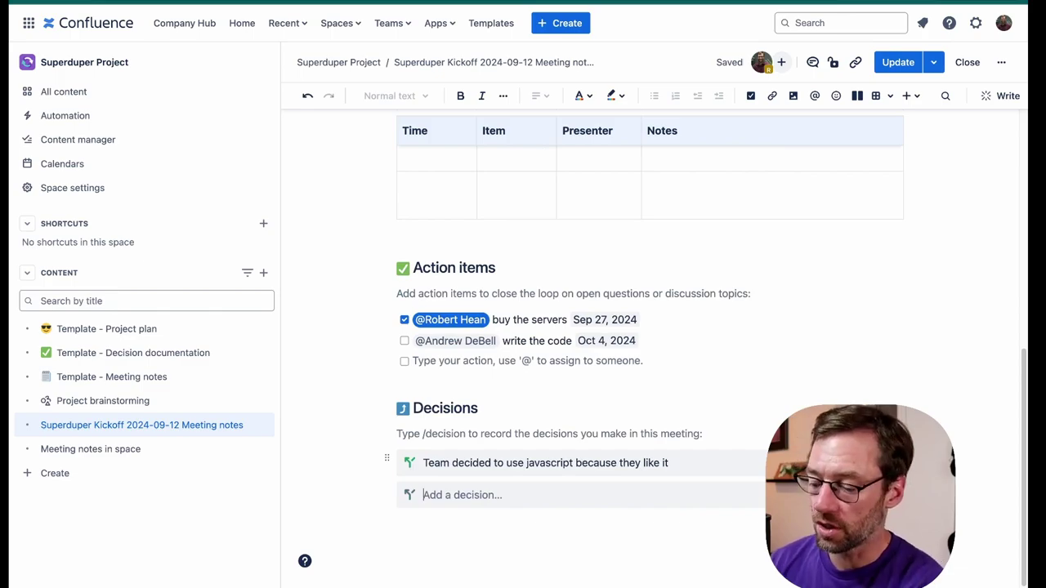
{"action": "type", "text": "The team needs "}
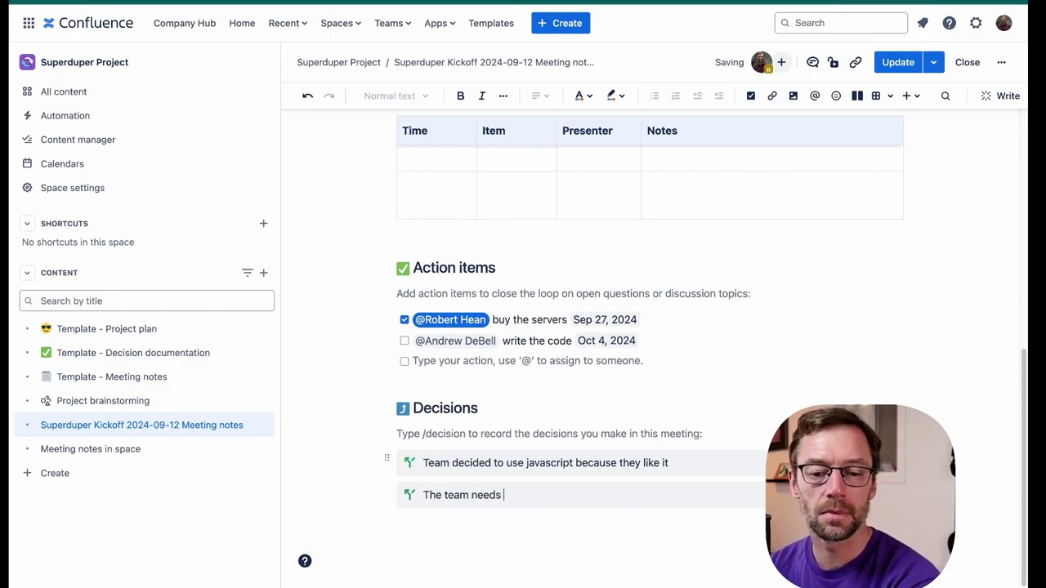
{"action": "type", "text": "new servers du"}
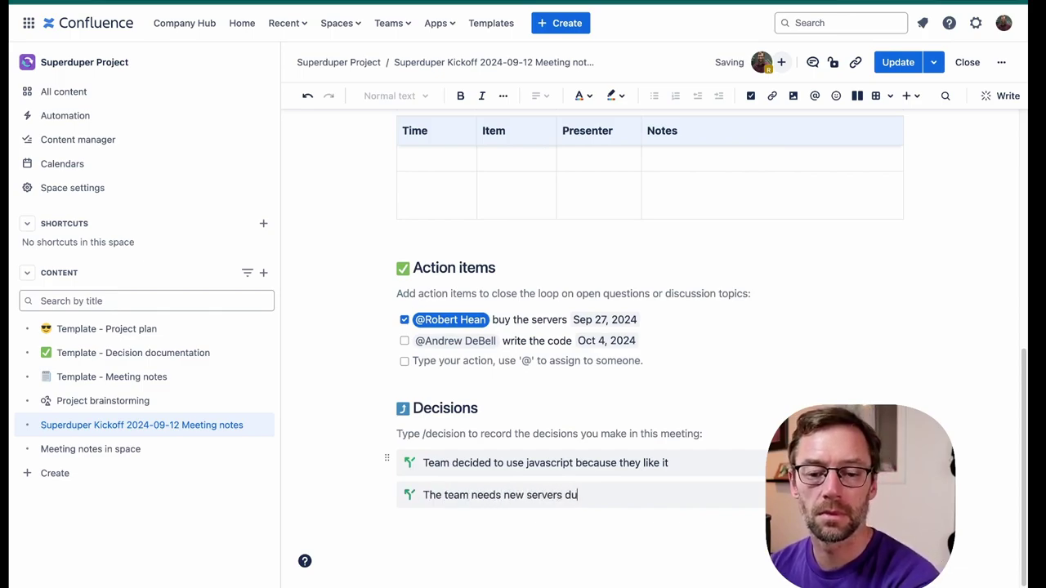
{"action": "type", "text": "e to latency"}
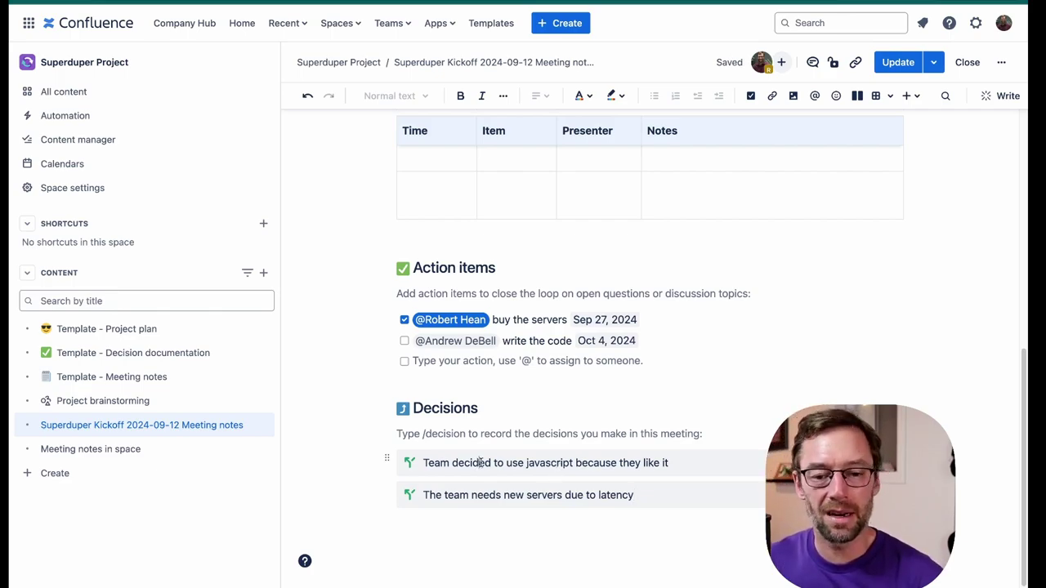
{"action": "left_click_drag", "start_coordinate": [479, 462], "coordinate": [540, 464]}
Step: Try inserting a decision element under the empty Notes bullet of the introductions topic, then remove it
{"action": "scroll", "coordinate": [673, 337], "scroll_direction": "up", "scroll_amount": 10}
{"action": "scroll", "coordinate": [673, 338], "scroll_direction": "down", "scroll_amount": 3}
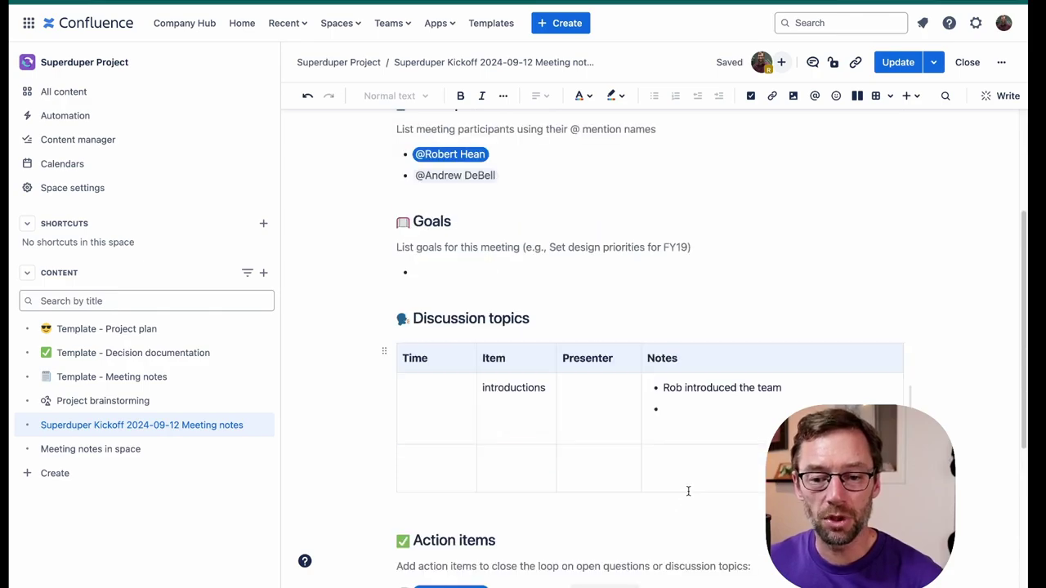
{"action": "left_click", "coordinate": [698, 415]}
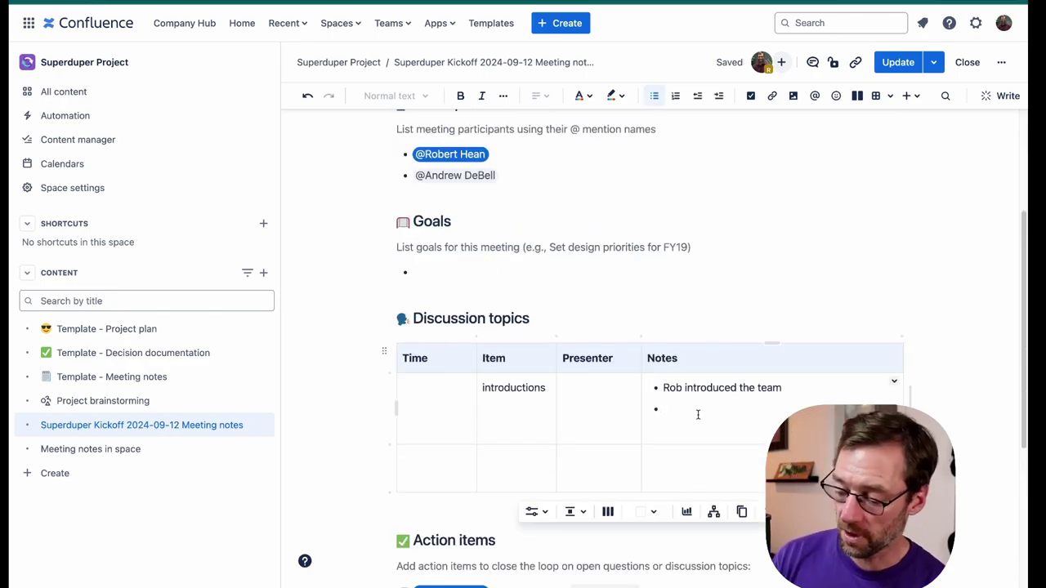
{"action": "type", "text": "/decis"}
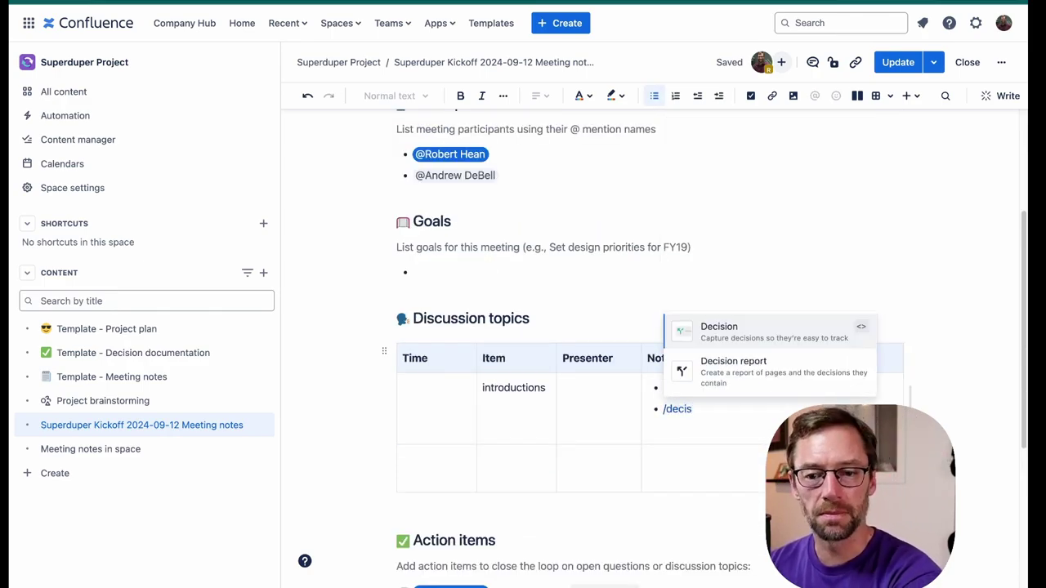
{"action": "key", "text": "Return"}
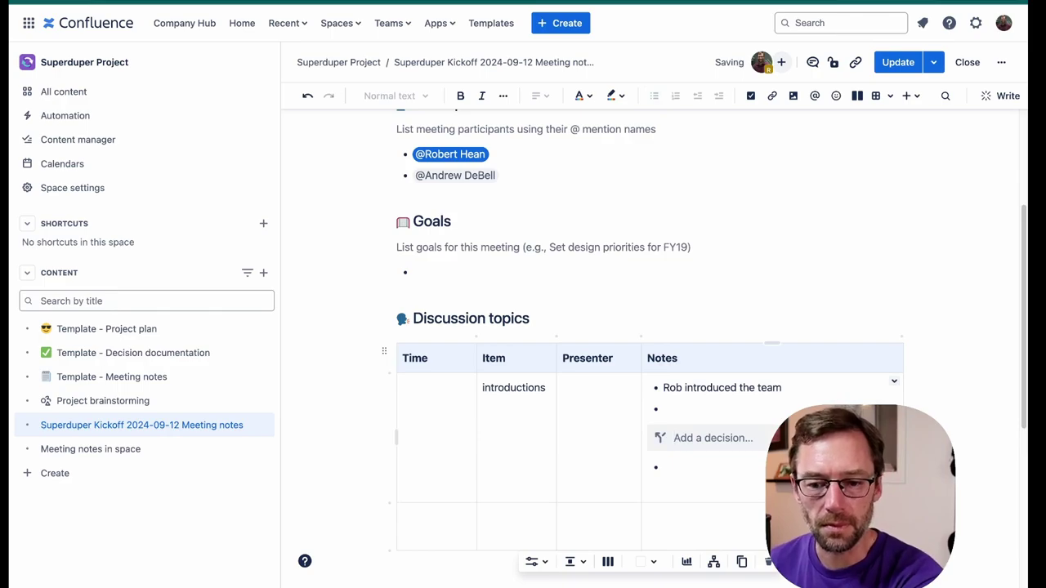
{"action": "key", "text": "BackSpace"}
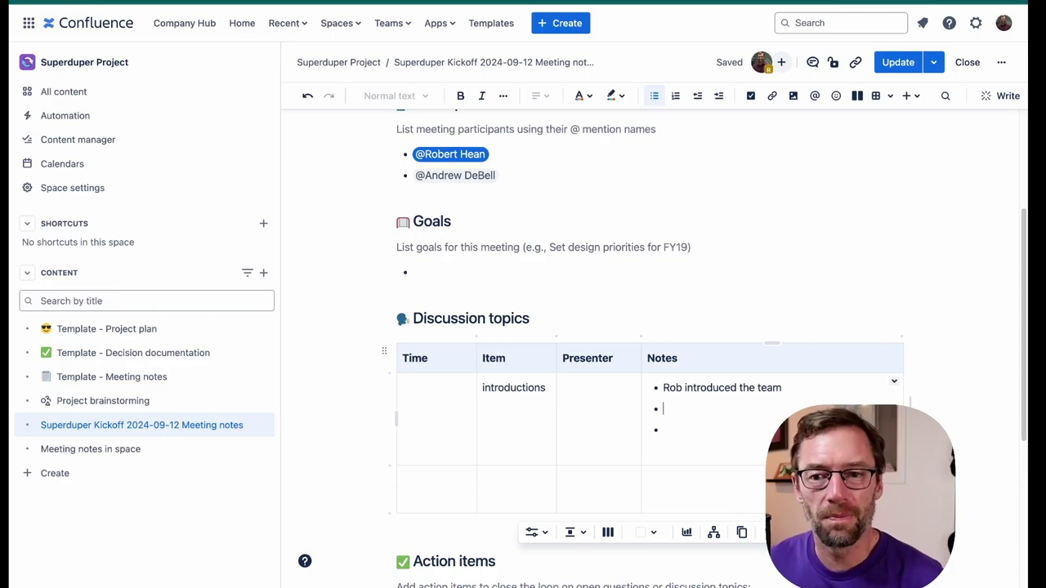
Step: Publish the updated kickoff meeting notes and review the decisions recorded on the page
{"action": "left_click", "coordinate": [898, 64]}
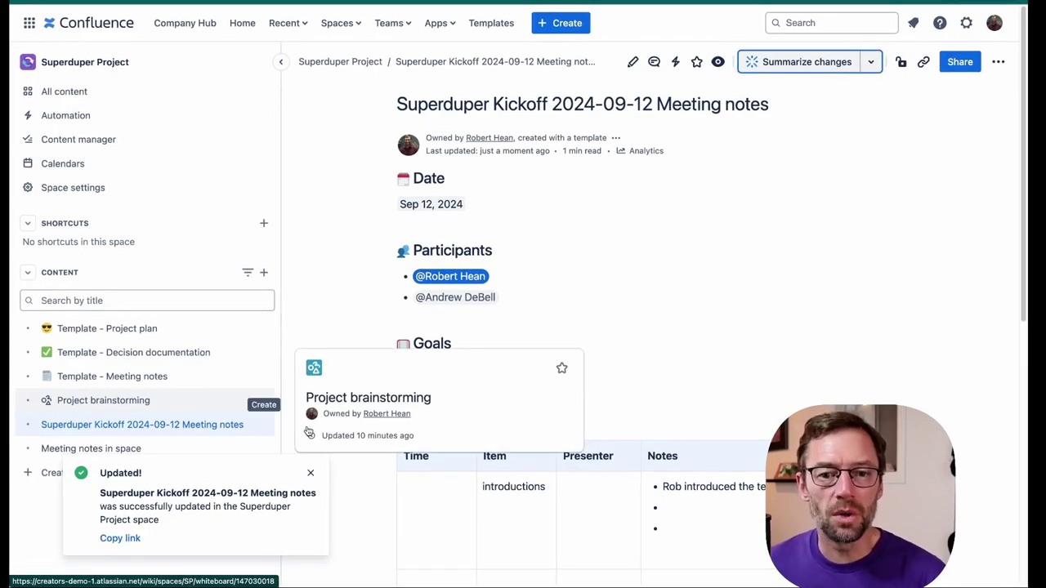
{"action": "scroll", "coordinate": [436, 399], "scroll_direction": "down", "scroll_amount": 5}
{"action": "left_click_drag", "start_coordinate": [635, 347], "coordinate": [377, 307]}
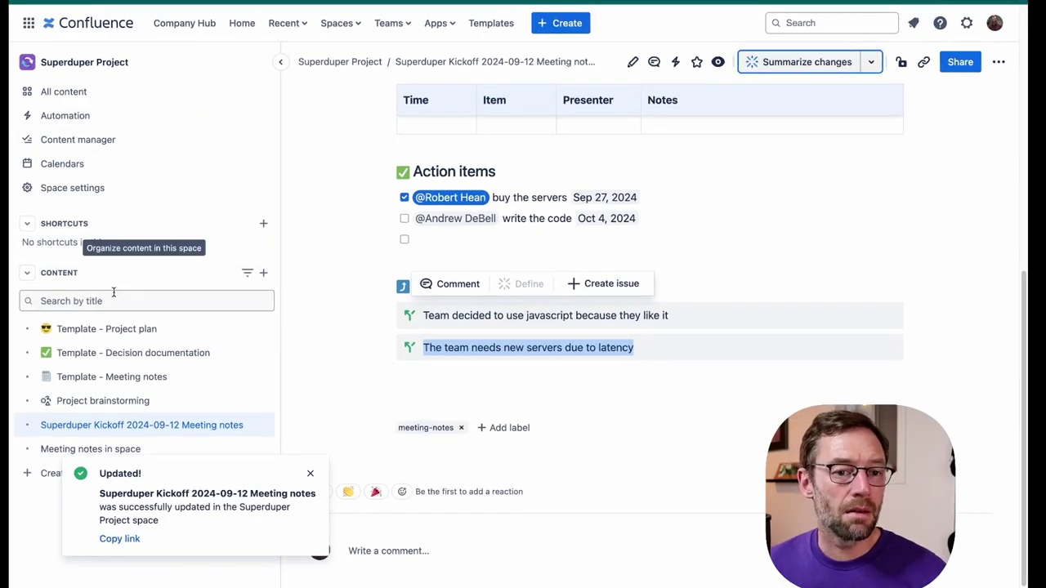
Step: Create a new page in the Superduper Project space titled "Superduper decicions"
{"action": "left_click", "coordinate": [79, 63]}
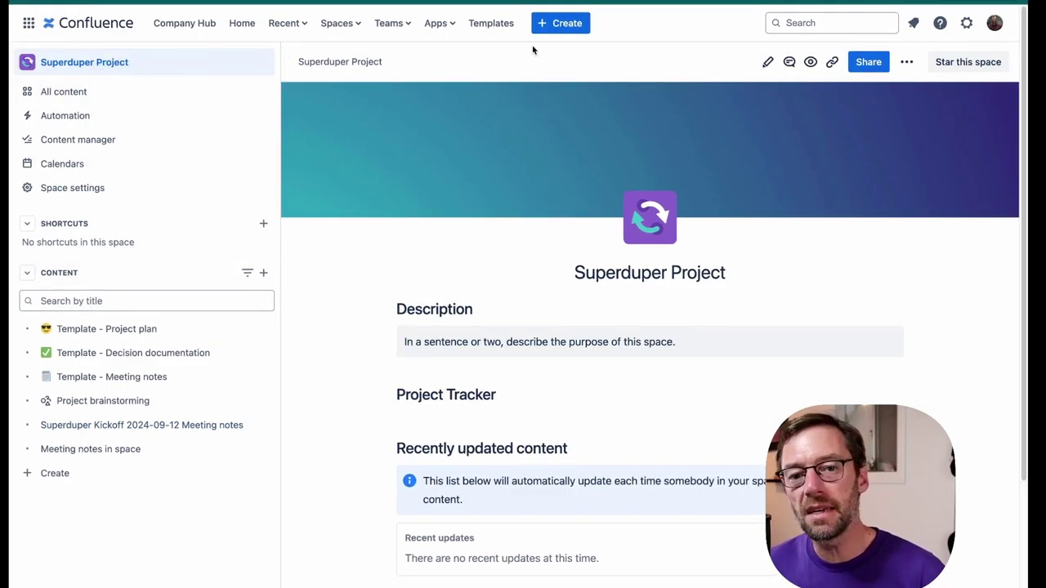
{"action": "left_click", "coordinate": [560, 23]}
{"action": "left_click", "coordinate": [560, 58]}
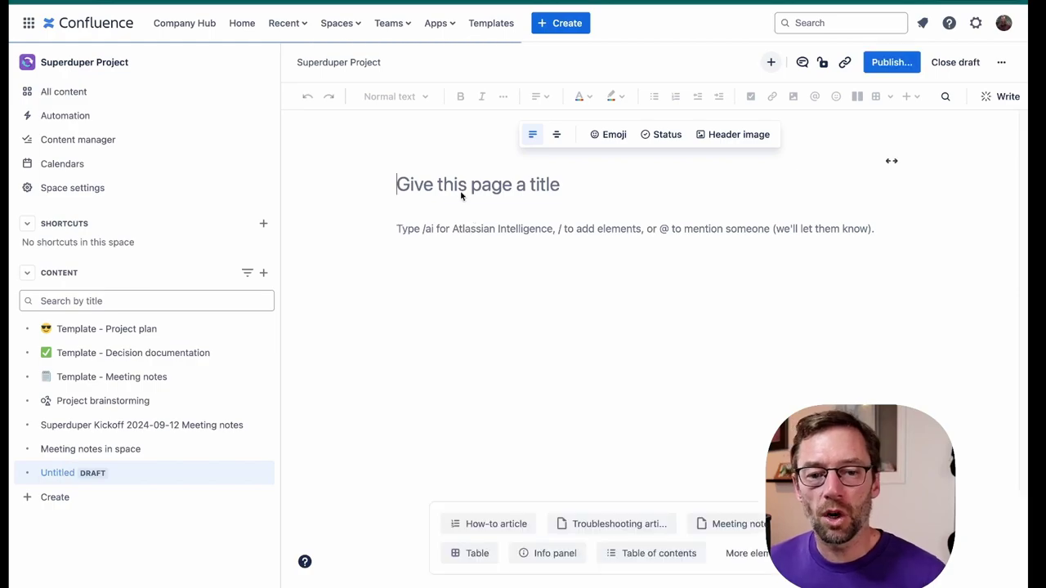
{"action": "type", "text": "Superduper decicions"}
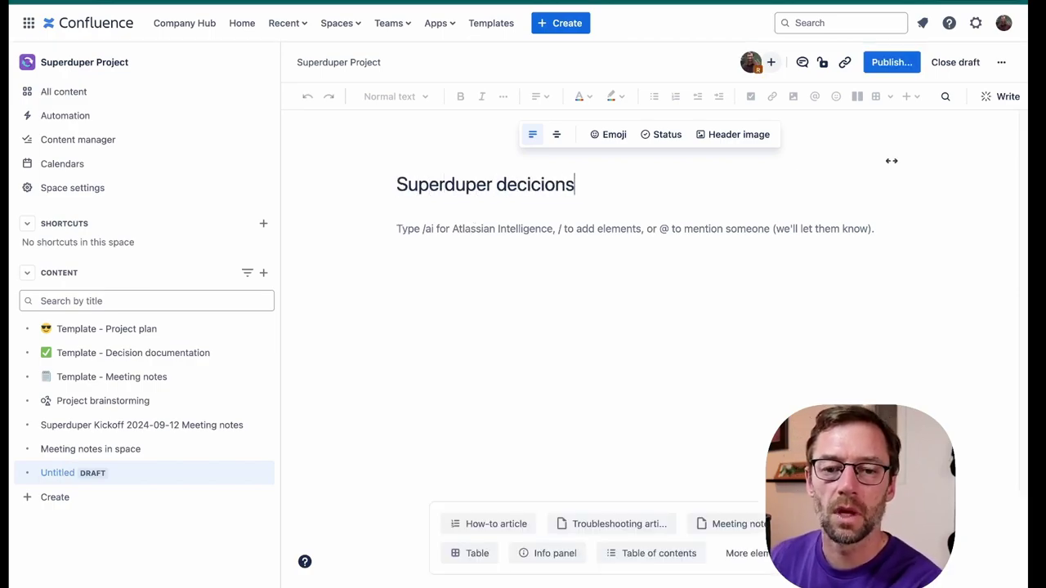
Step: Insert a Decision report macro into the body of the new page
{"action": "left_click", "coordinate": [474, 249]}
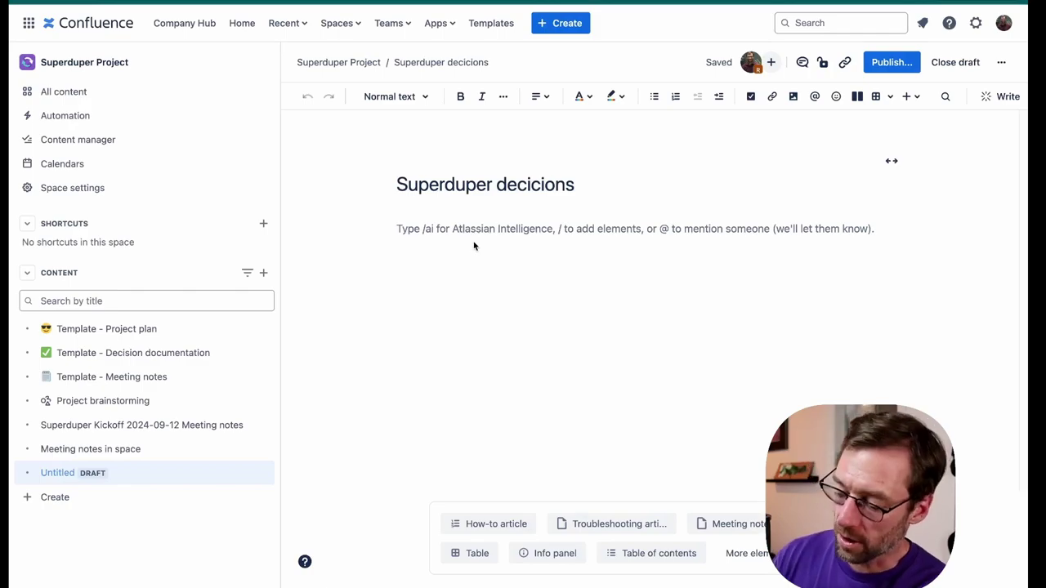
{"action": "type", "text": "/deci"}
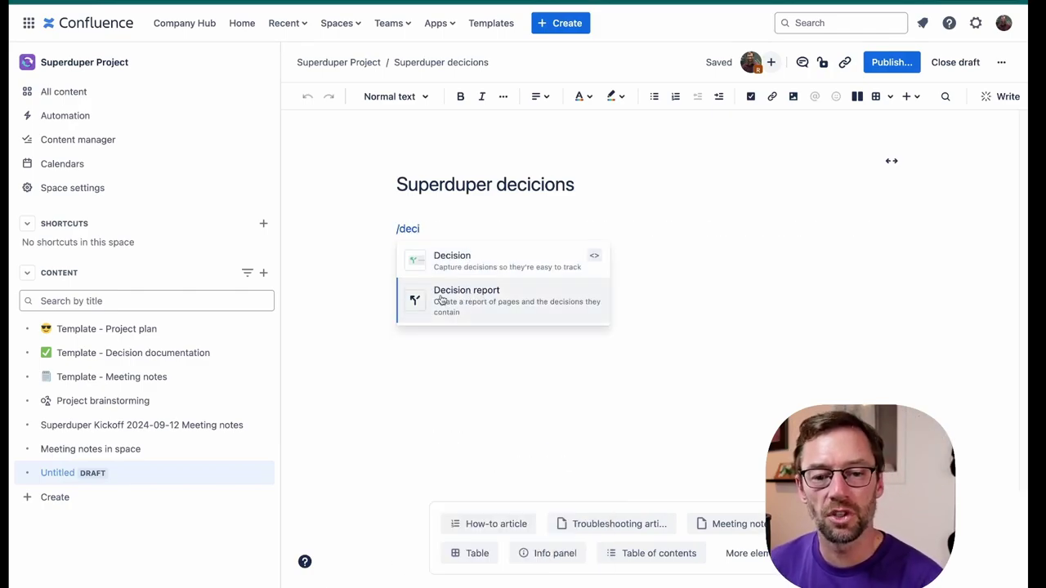
{"action": "left_click", "coordinate": [471, 304]}
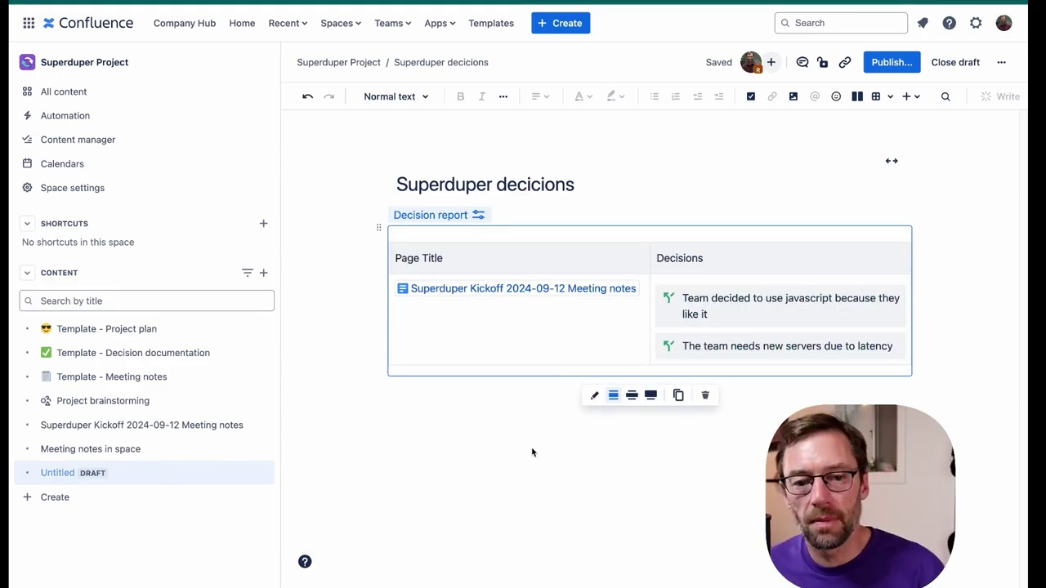
Step: Open the Decision report macro's settings and review its additional options for sorting, columns and maximum number of decisions
{"action": "mouse_move", "coordinate": [513, 294]}
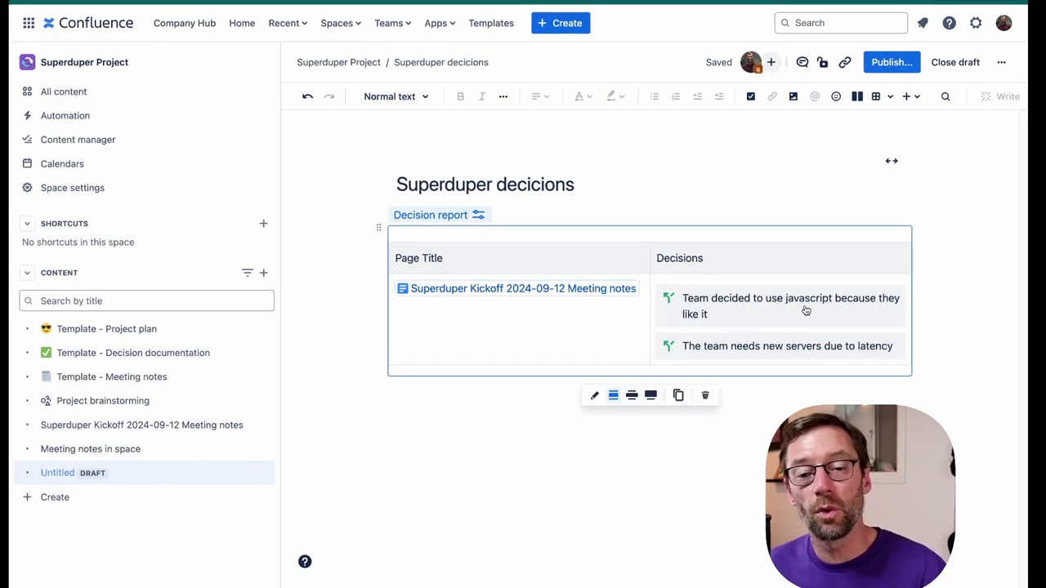
{"action": "left_click", "coordinate": [598, 397]}
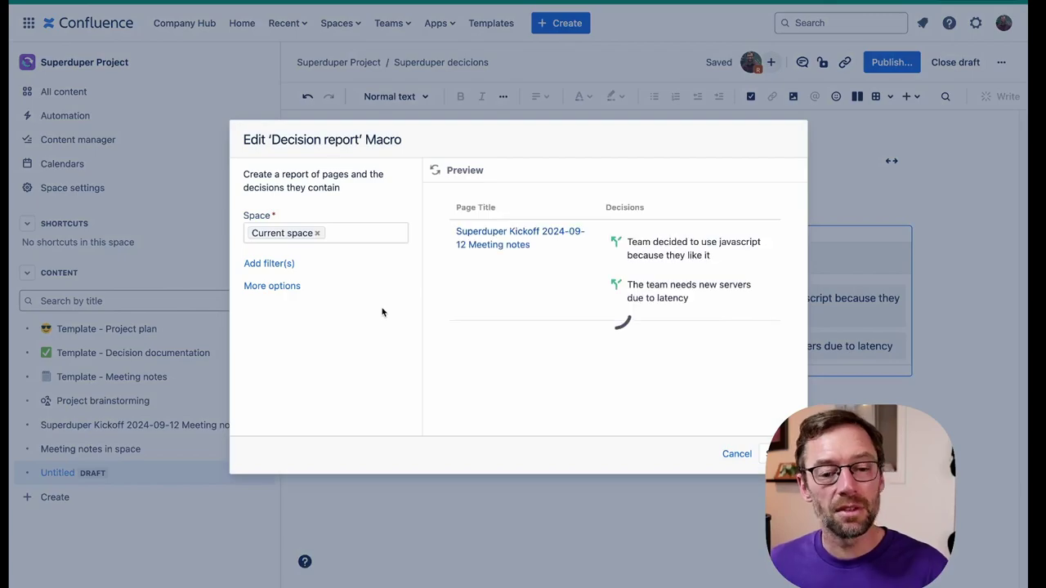
{"action": "left_click", "coordinate": [292, 294]}
{"action": "scroll", "coordinate": [297, 274], "scroll_direction": "down", "scroll_amount": 2}
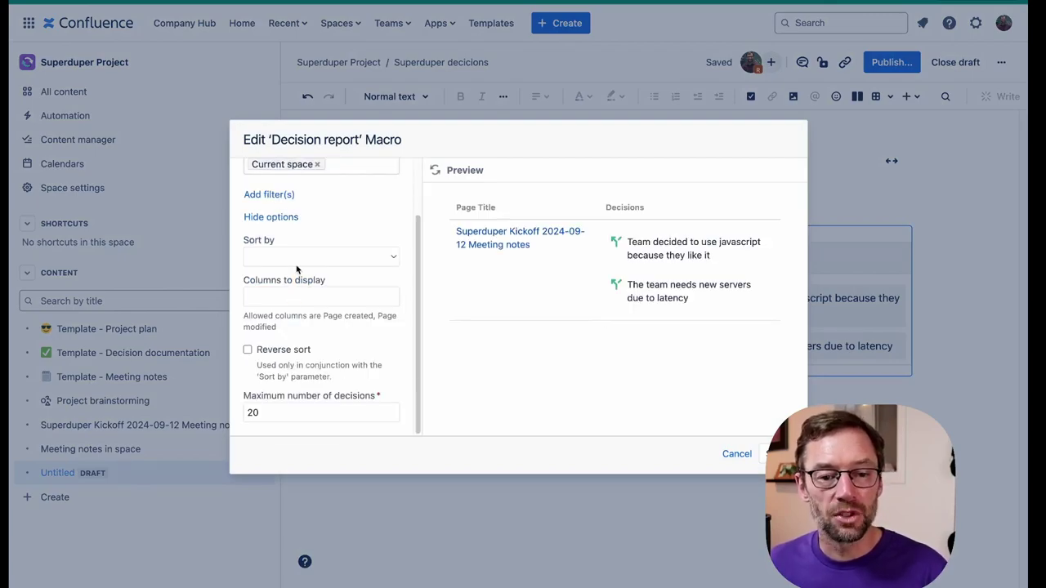
{"action": "left_click", "coordinate": [313, 299]}
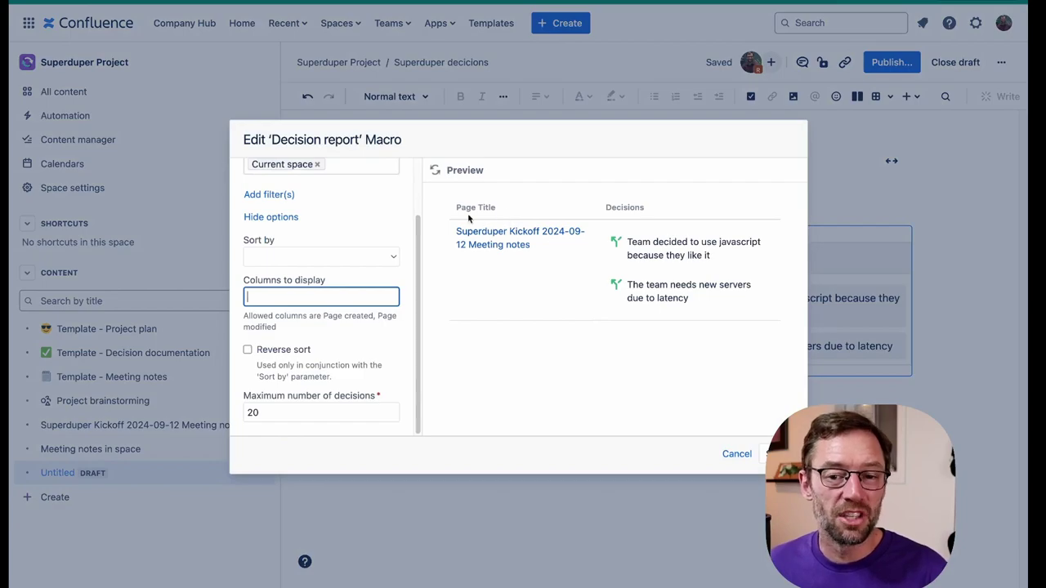
{"action": "double_click", "coordinate": [624, 206]}
{"action": "scroll", "coordinate": [330, 263], "scroll_direction": "up", "scroll_amount": 2}
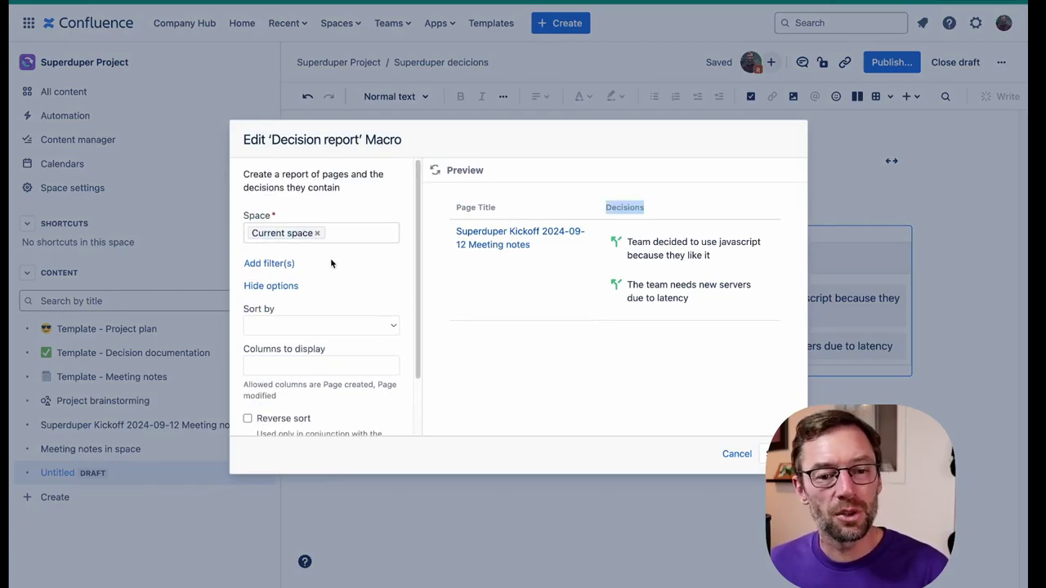
Step: Add a Label filter set to "engineering" to the Decision report and refresh its preview
{"action": "left_click", "coordinate": [277, 263]}
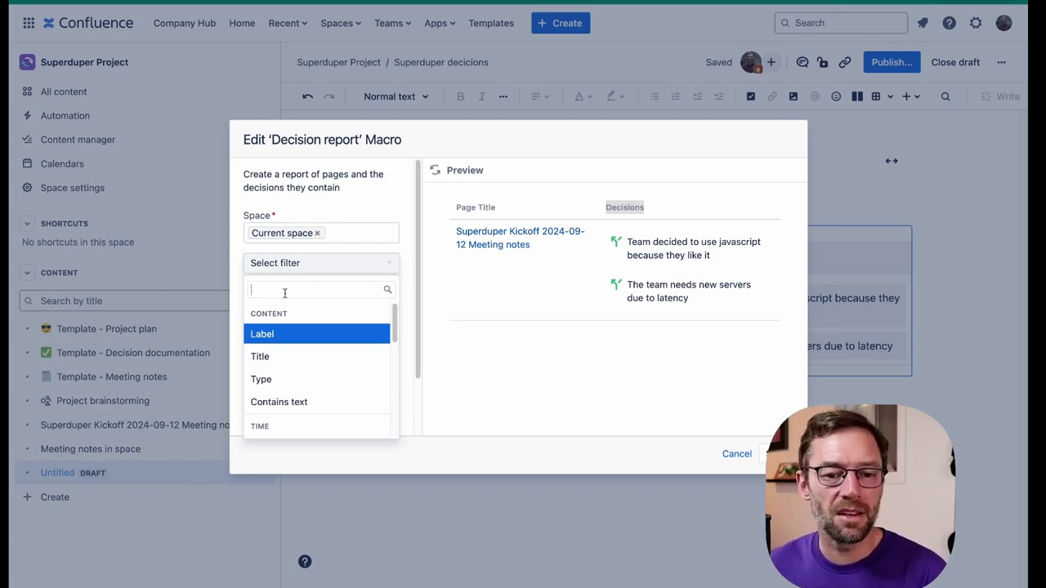
{"action": "left_click", "coordinate": [282, 334]}
{"action": "left_click", "coordinate": [294, 273]}
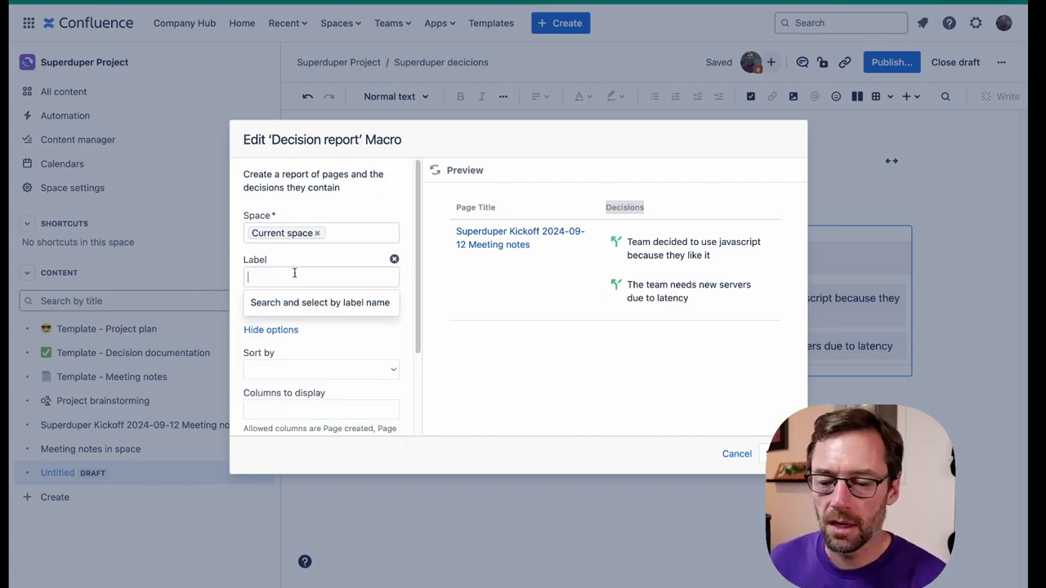
{"action": "type", "text": "engin"}
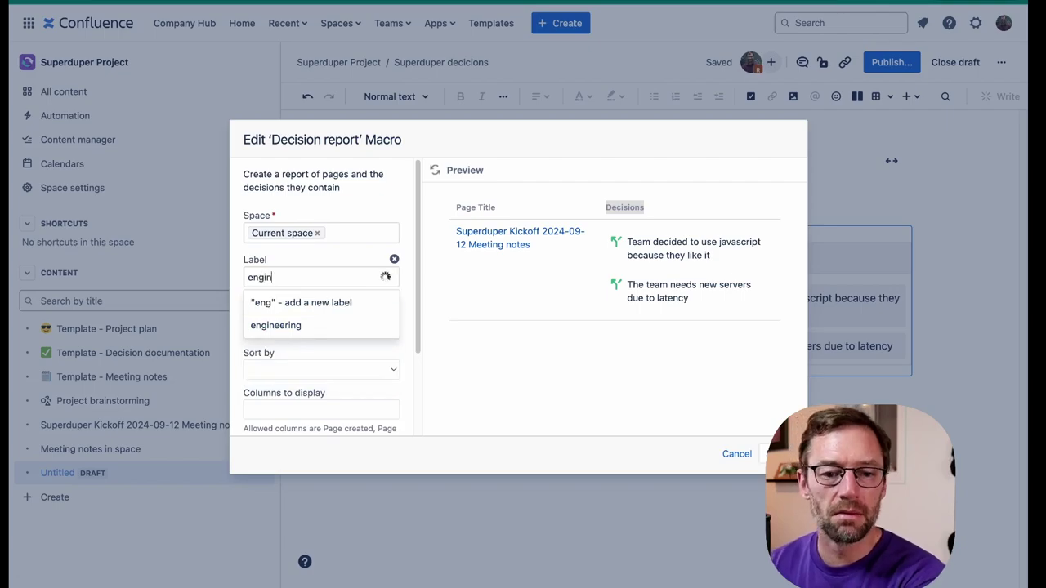
{"action": "key", "text": "Down"}
{"action": "key", "text": "Return"}
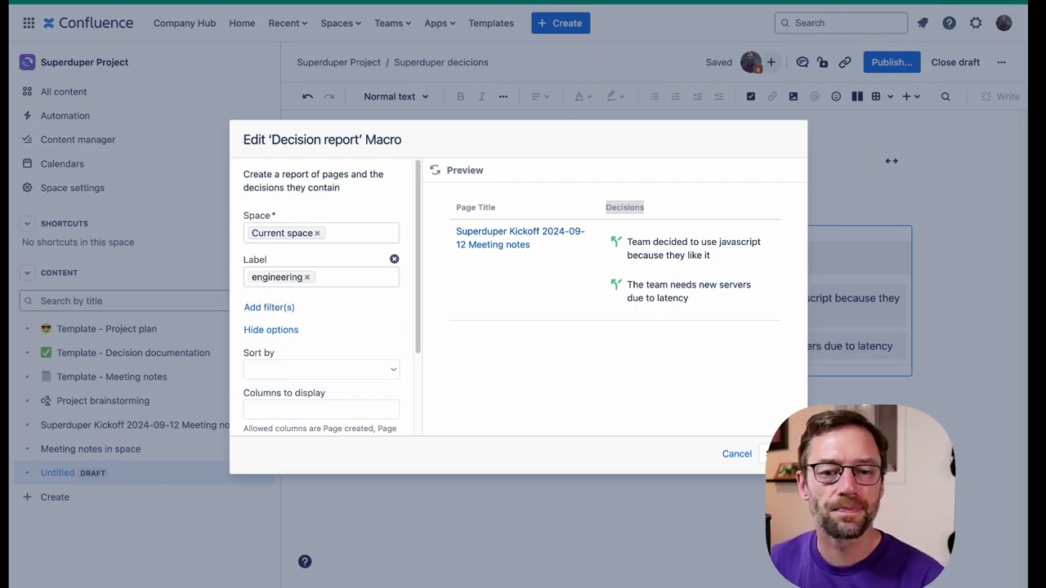
{"action": "left_click", "coordinate": [435, 172]}
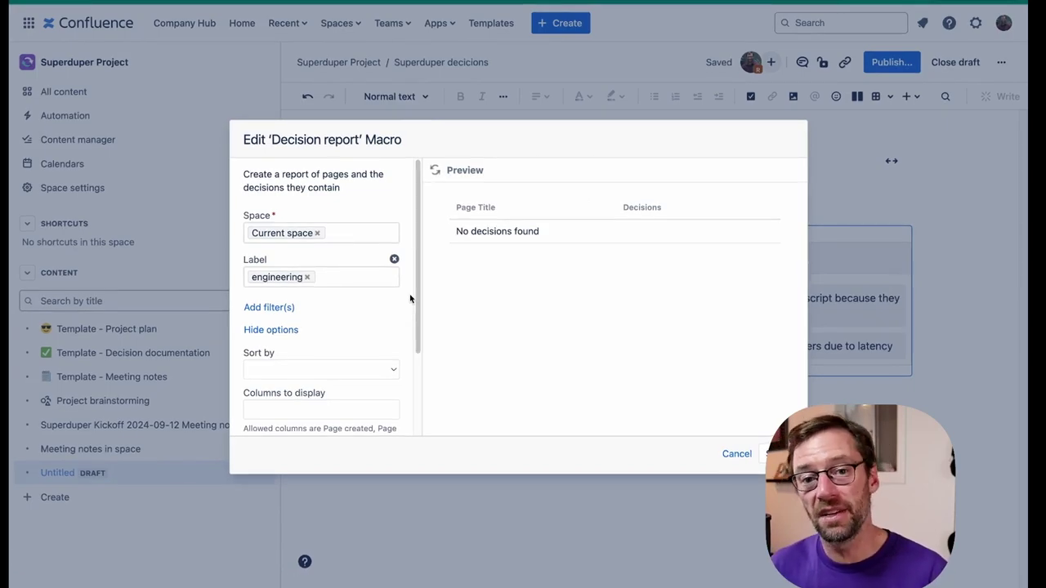
Step: Save the label-filtered Decision report settings and publish the "Superduper decicions" page in the Superduper Project space
{"action": "left_click", "coordinate": [780, 454]}
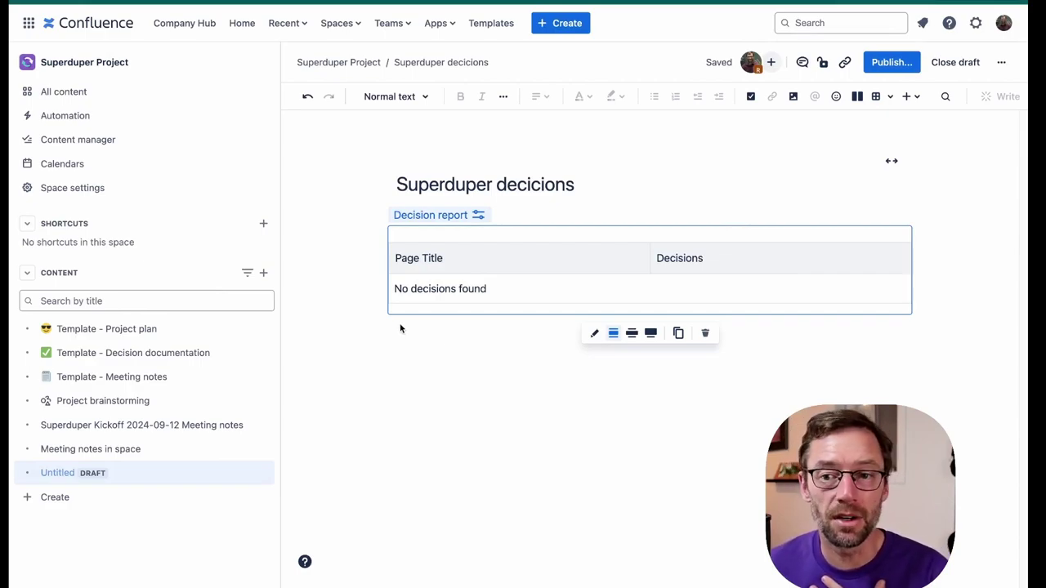
{"action": "left_click", "coordinate": [911, 63]}
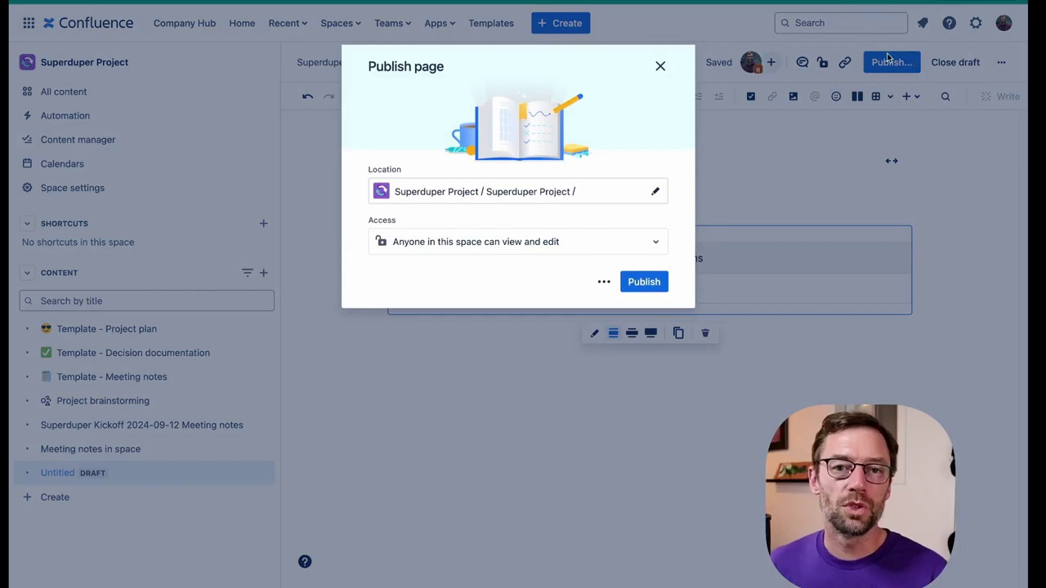
{"action": "left_click", "coordinate": [655, 281]}
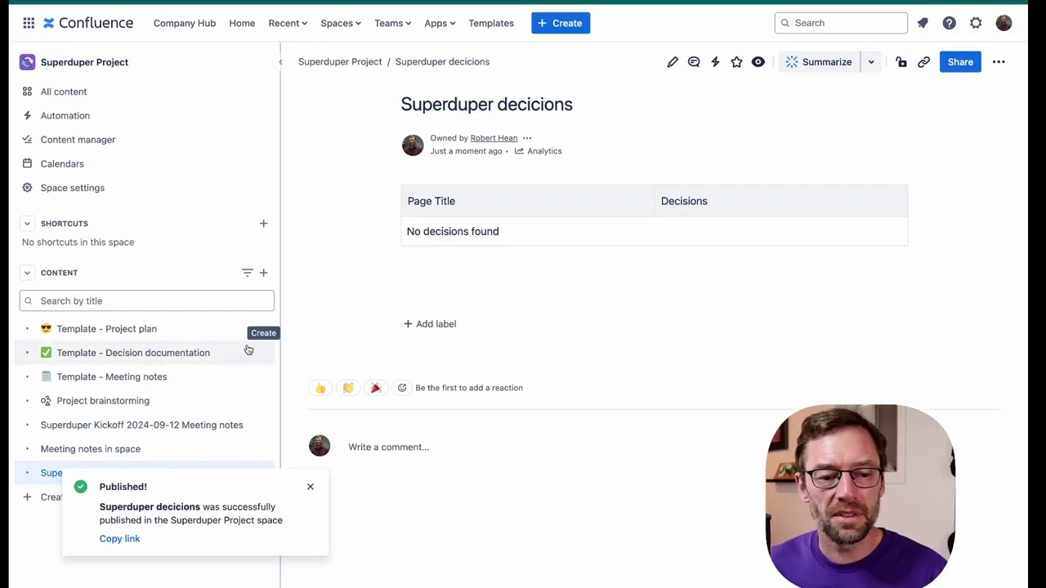
Step: Label the Superduper Kickoff 2024-09-12 Meeting notes page "engineering" and "kickoff", and check the report on the "Superduper decicions" page
{"action": "left_click", "coordinate": [154, 424]}
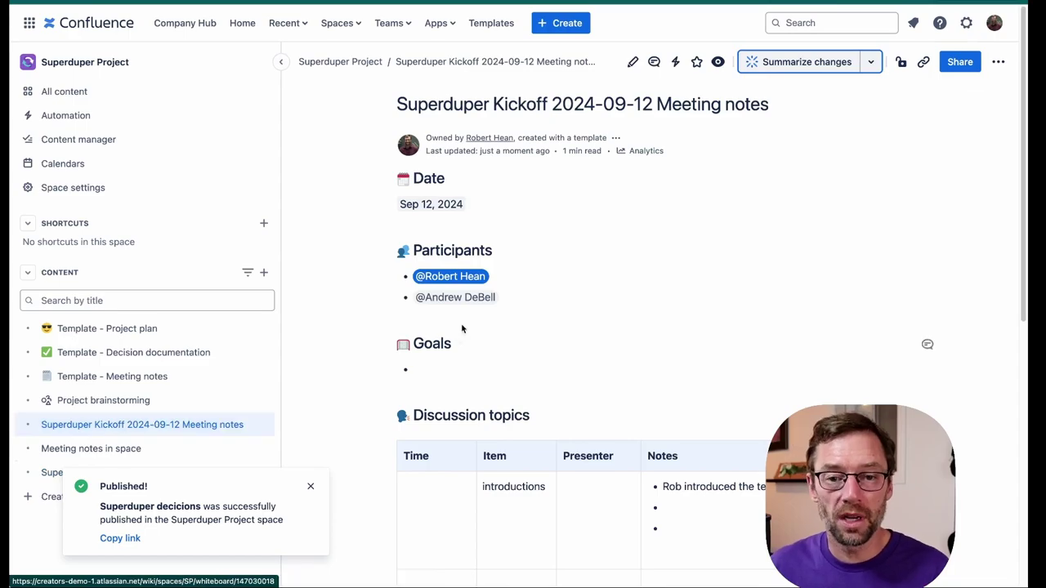
{"action": "scroll", "coordinate": [772, 237], "scroll_direction": "down", "scroll_amount": 5}
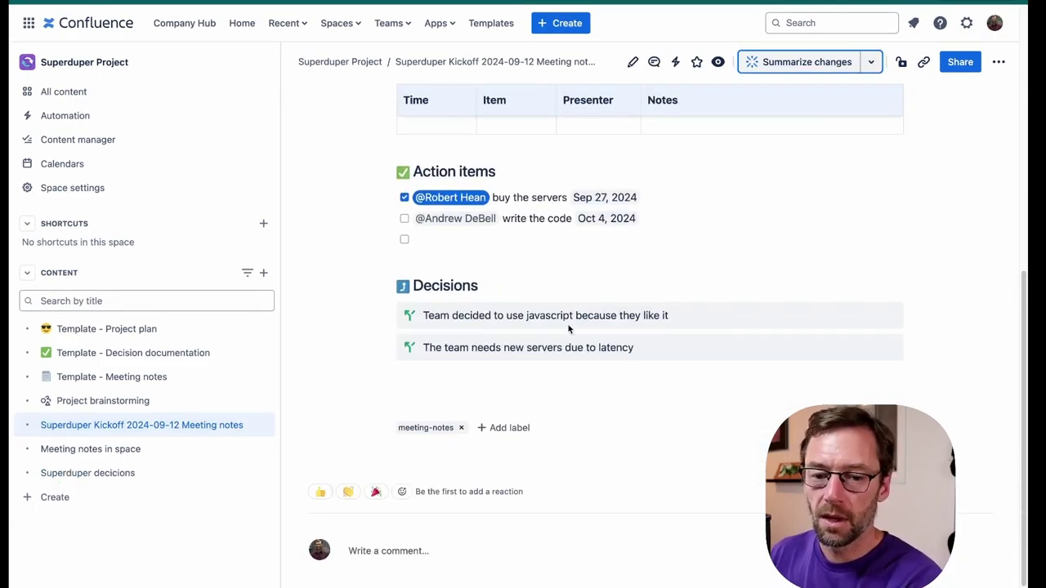
{"action": "left_click_drag", "start_coordinate": [548, 404], "coordinate": [482, 374]}
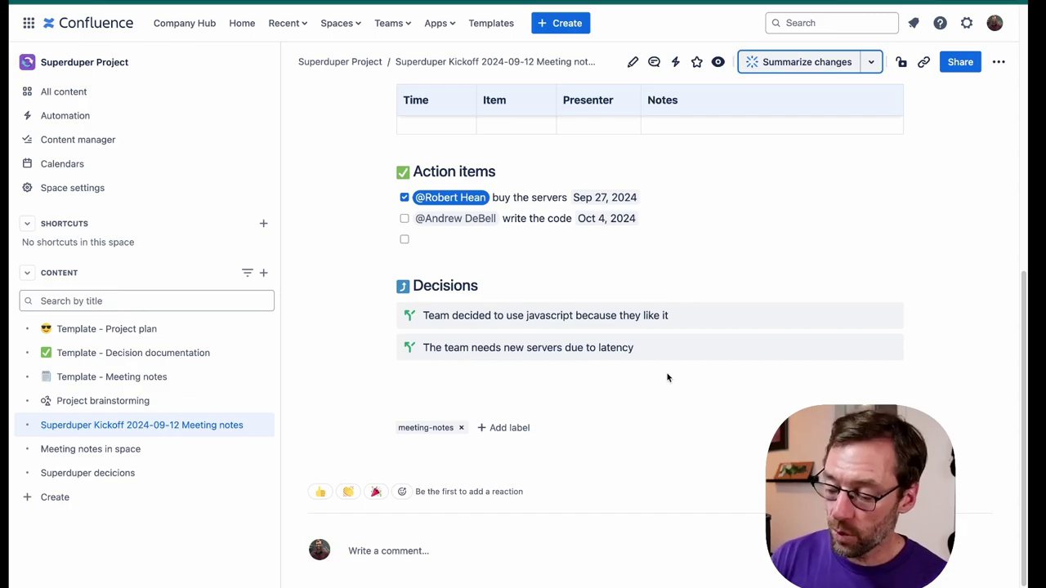
{"action": "key", "text": "l"}
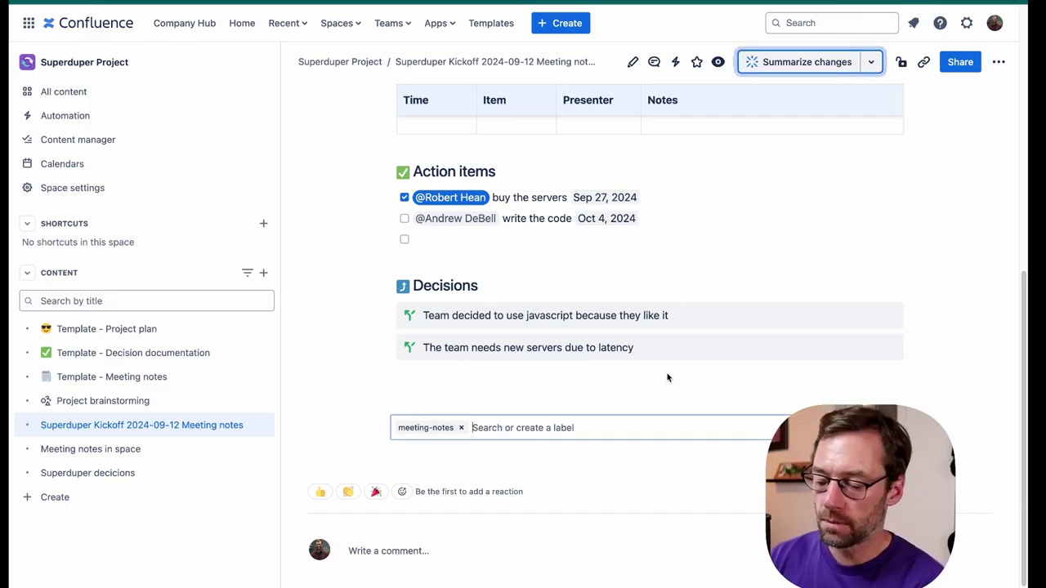
{"action": "type", "text": "engin"}
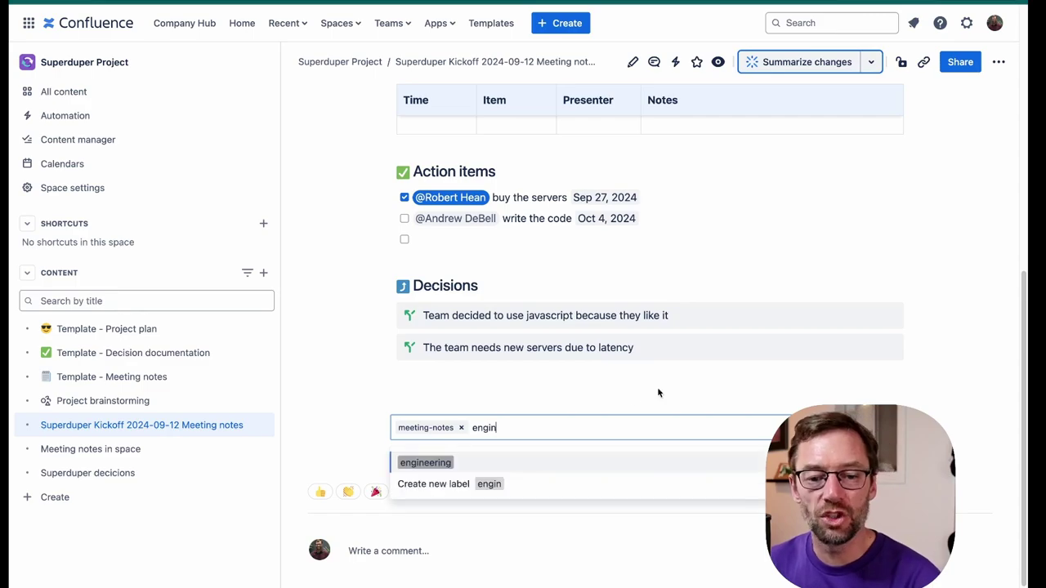
{"action": "left_click", "coordinate": [572, 460]}
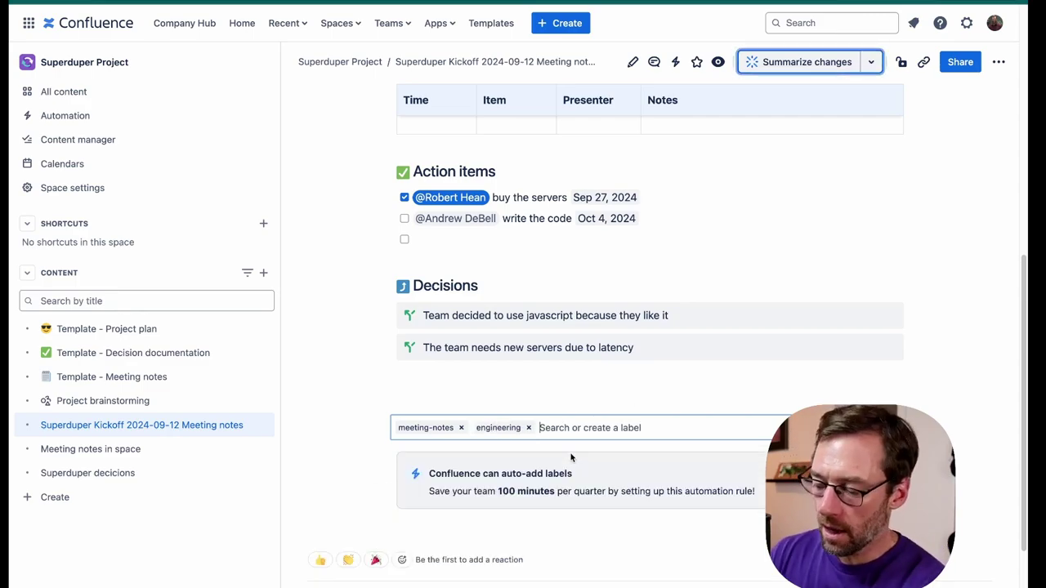
{"action": "type", "text": "kickoff"}
{"action": "key", "text": "Return"}
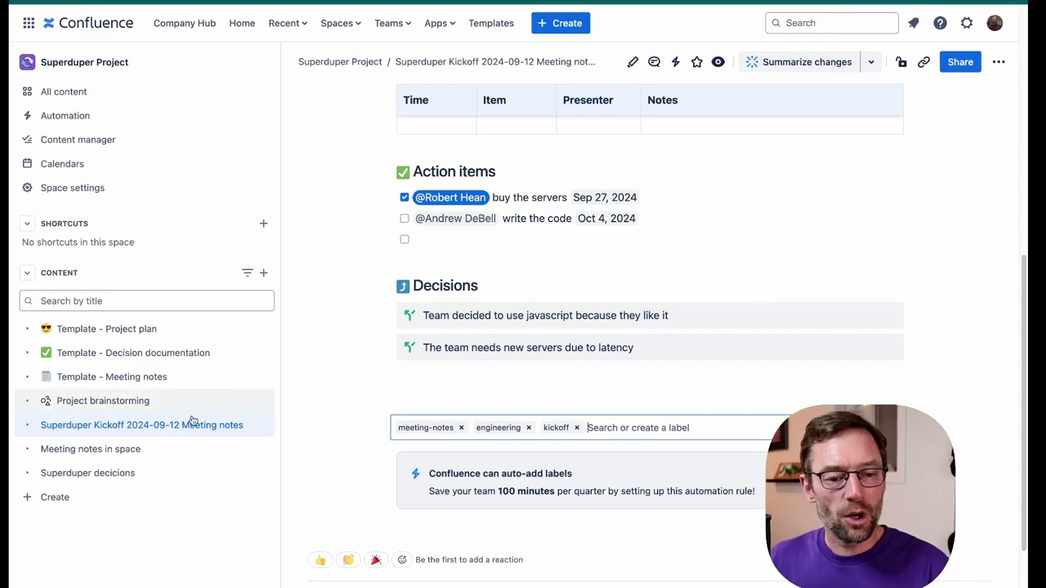
{"action": "left_click", "coordinate": [164, 473]}
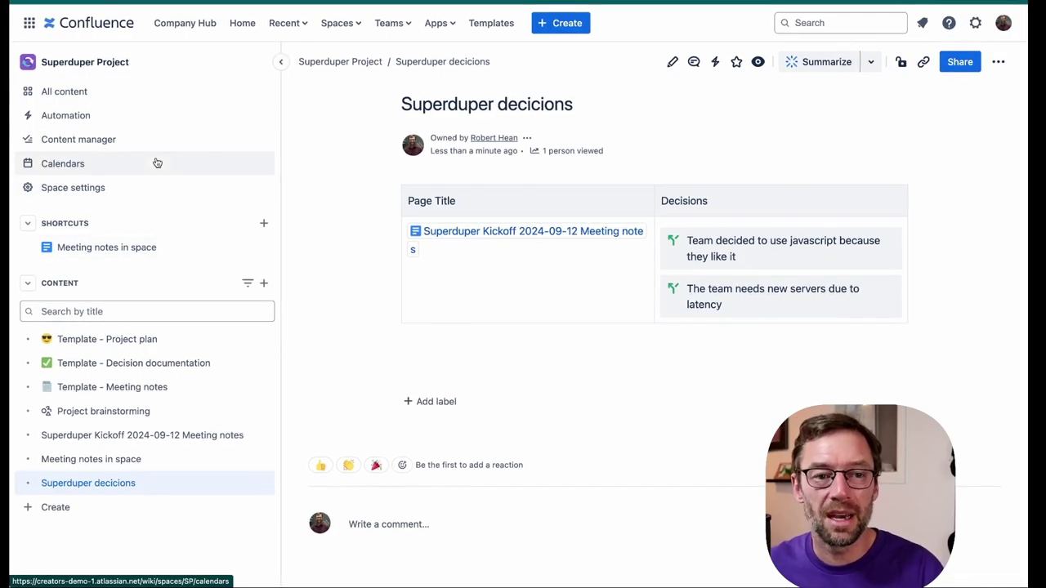
Step: Create a new page in the Superduper Project space titled "Superduper action items"
{"action": "left_click", "coordinate": [93, 63]}
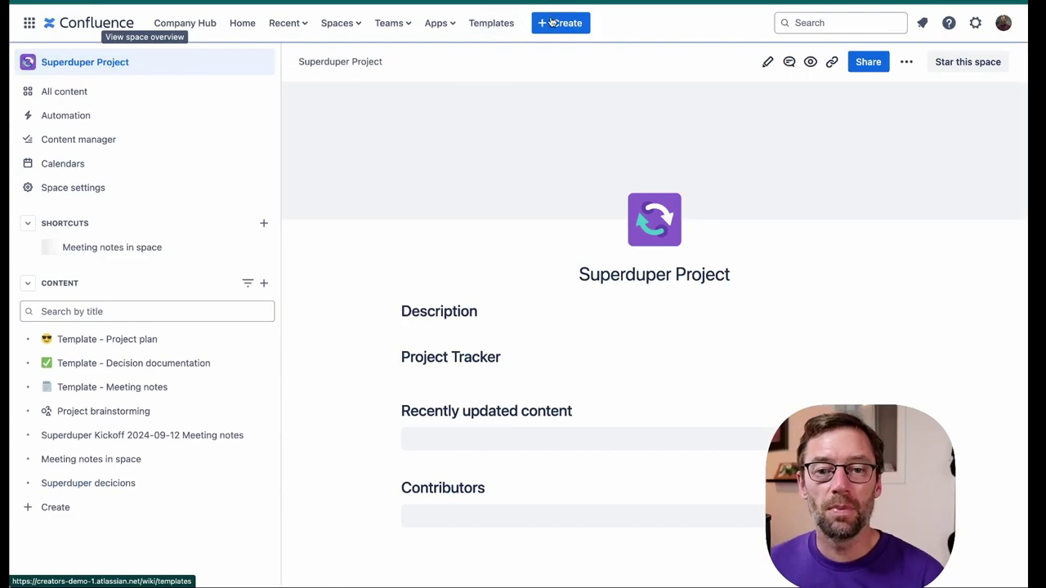
{"action": "left_click", "coordinate": [561, 24]}
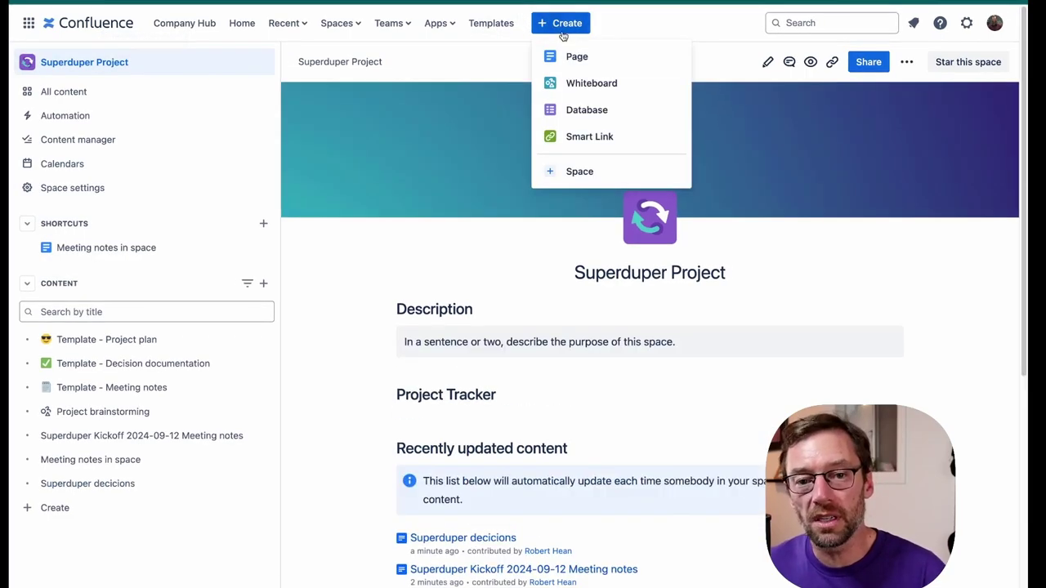
{"action": "left_click", "coordinate": [570, 54]}
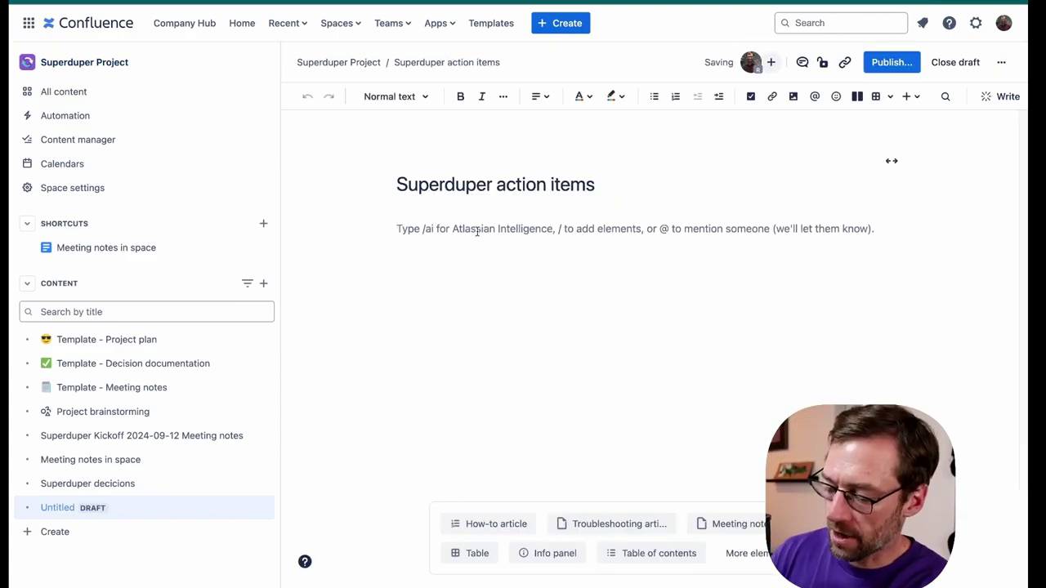
Step: Insert a Task report macro into the page body and set its space to Superduper Project
{"action": "type", "text": "/actio"}
{"action": "key", "text": "BackSpace"}
{"action": "key", "text": "BackSpace"}
{"action": "key", "text": "BackSpace"}
{"action": "key", "text": "BackSpace"}
{"action": "key", "text": "BackSpace"}
{"action": "type", "text": "task"}
{"action": "key", "text": "BackSpace"}
{"action": "key", "text": "BackSpace"}
{"action": "key", "text": "BackSpace"}
{"action": "key", "text": "BackSpace"}
{"action": "key", "text": "BackSpace"}
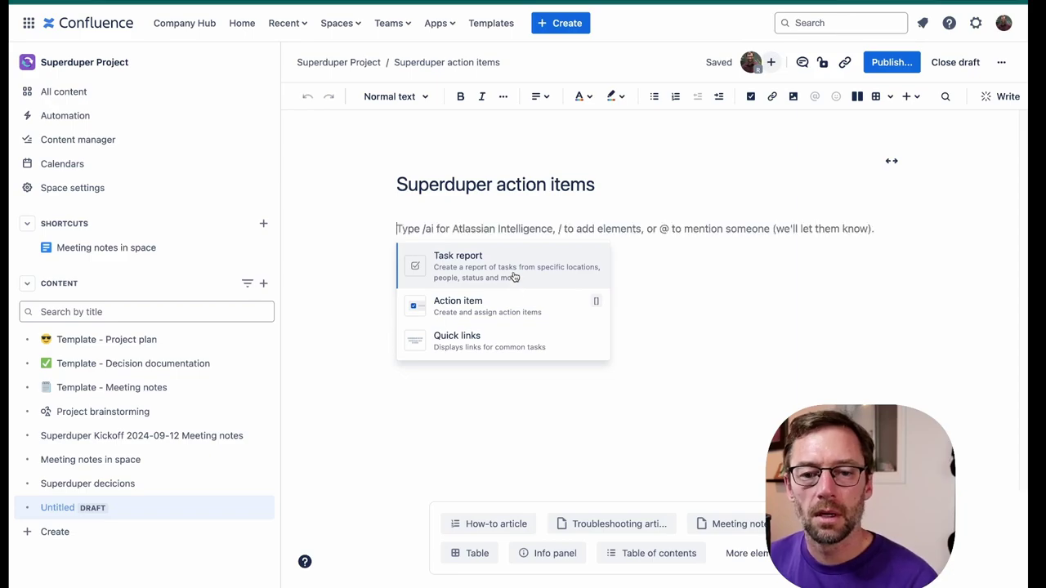
{"action": "left_click", "coordinate": [513, 277]}
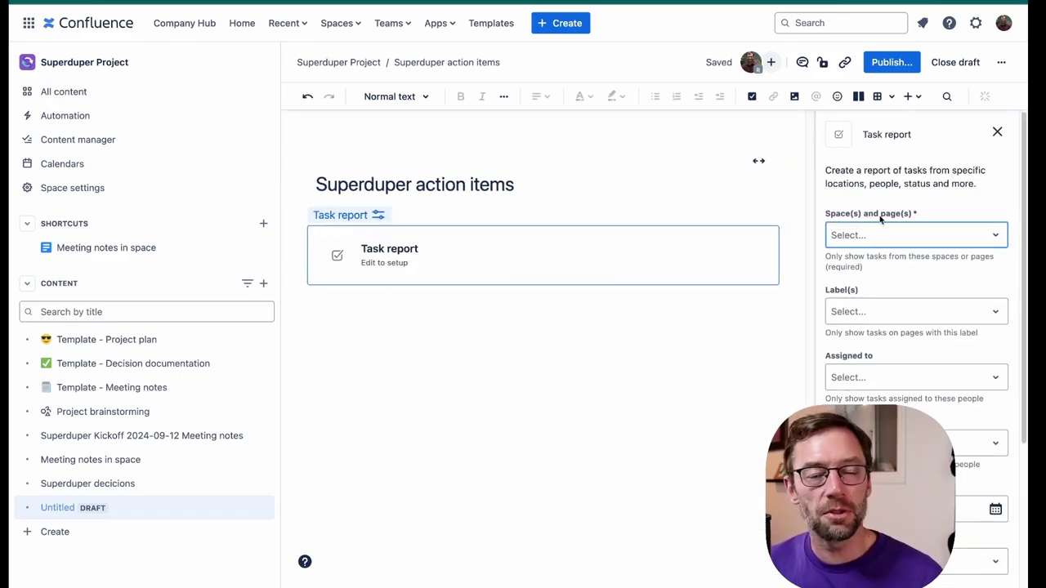
{"action": "left_click", "coordinate": [890, 233]}
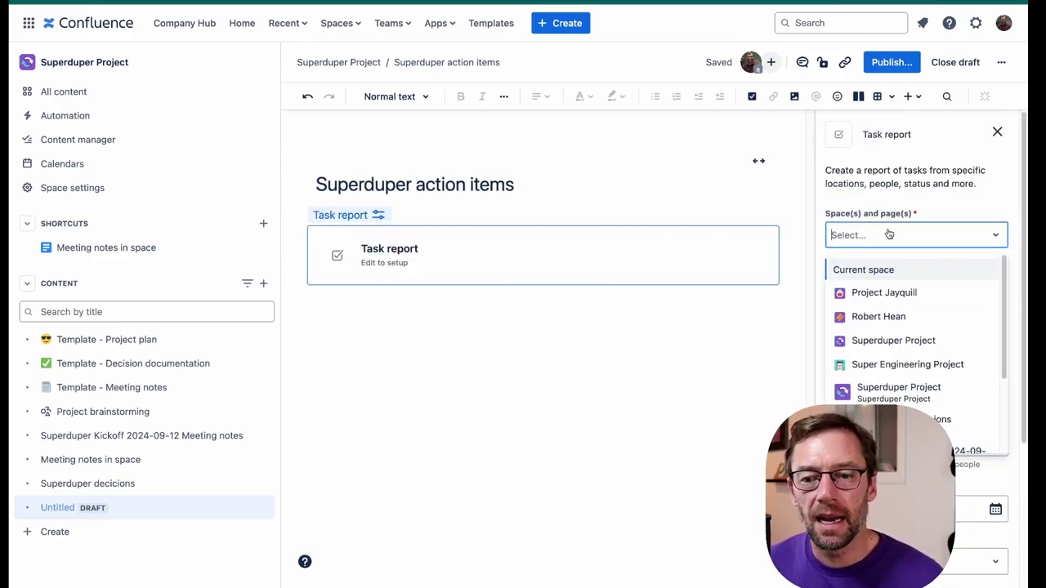
{"action": "left_click", "coordinate": [886, 340]}
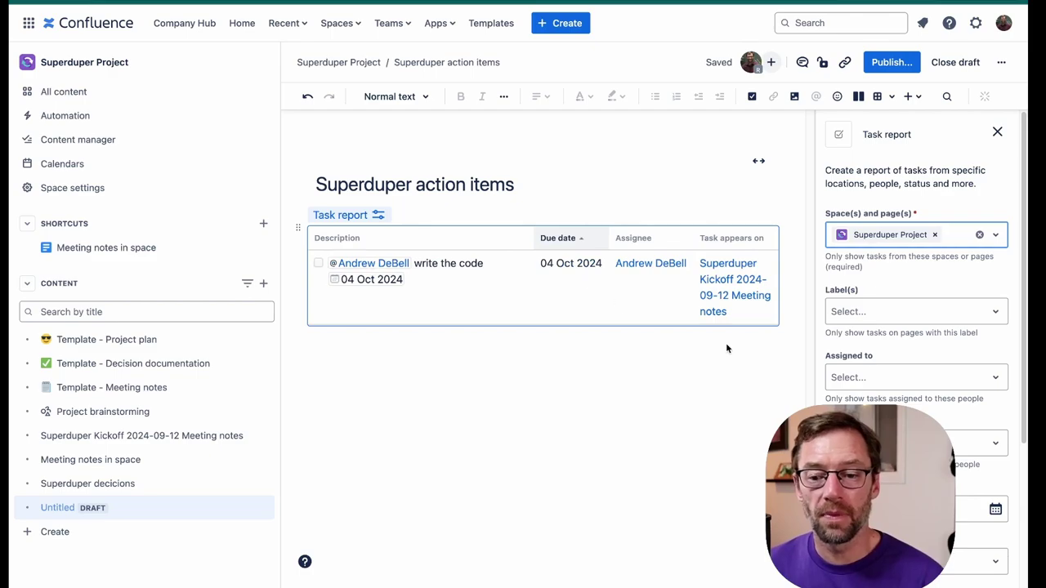
Step: Try the Task report with the task status set to complete, and set it back to incomplete
{"action": "scroll", "coordinate": [915, 327], "scroll_direction": "down", "scroll_amount": 3}
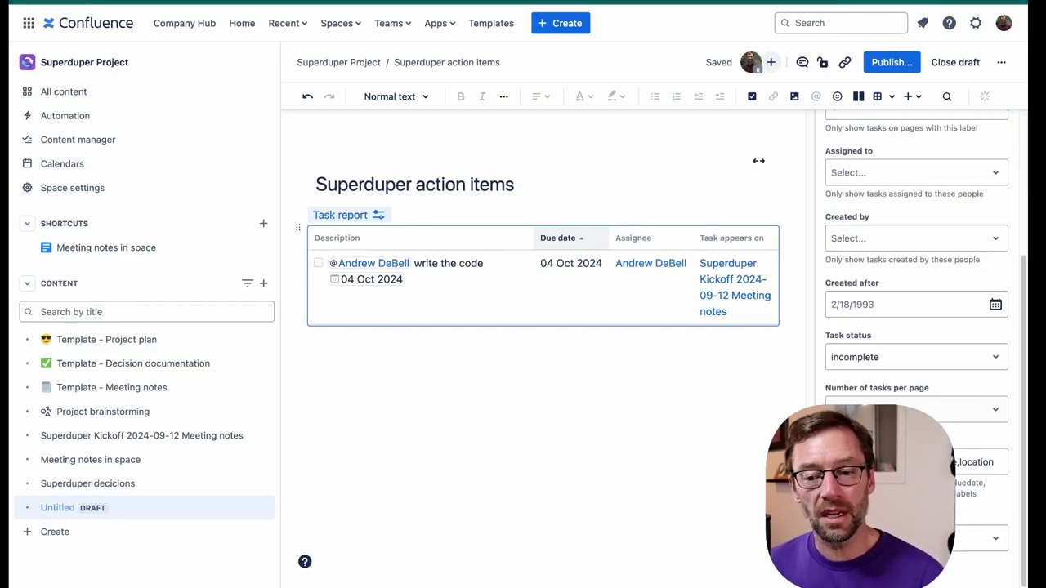
{"action": "left_click", "coordinate": [897, 360]}
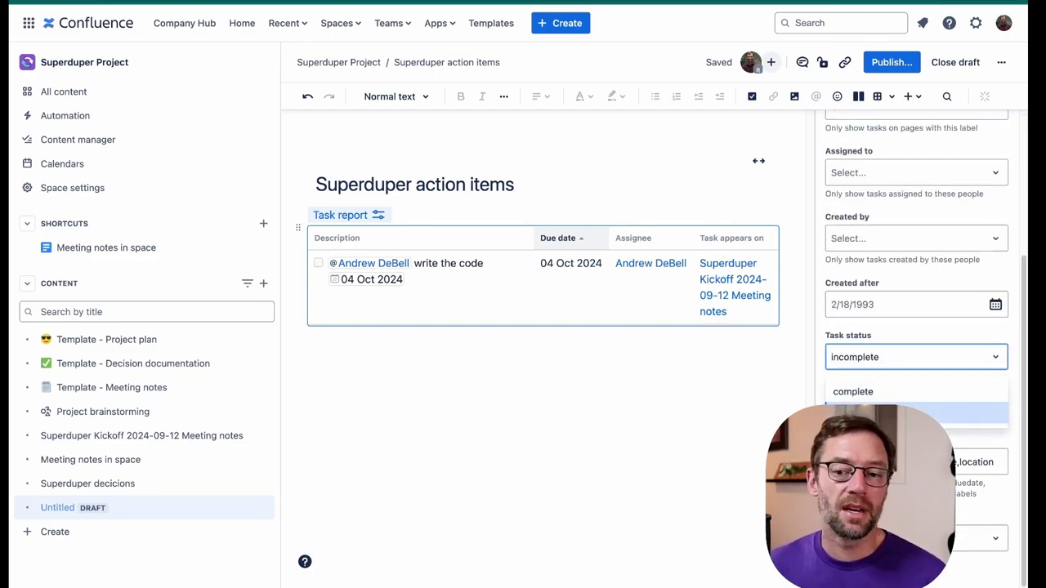
{"action": "left_click", "coordinate": [866, 392]}
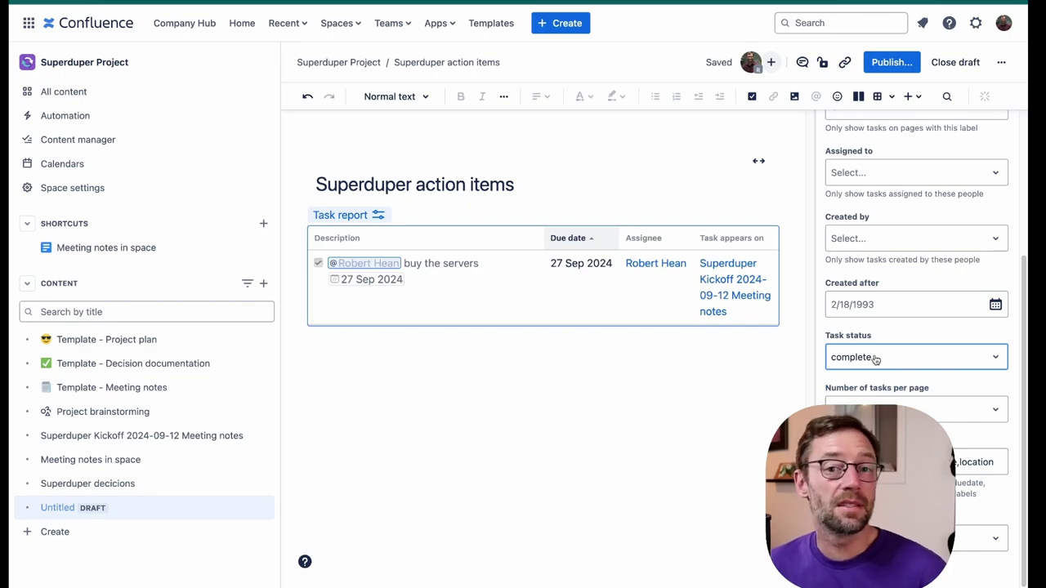
{"action": "left_click", "coordinate": [893, 360]}
{"action": "left_click", "coordinate": [866, 418]}
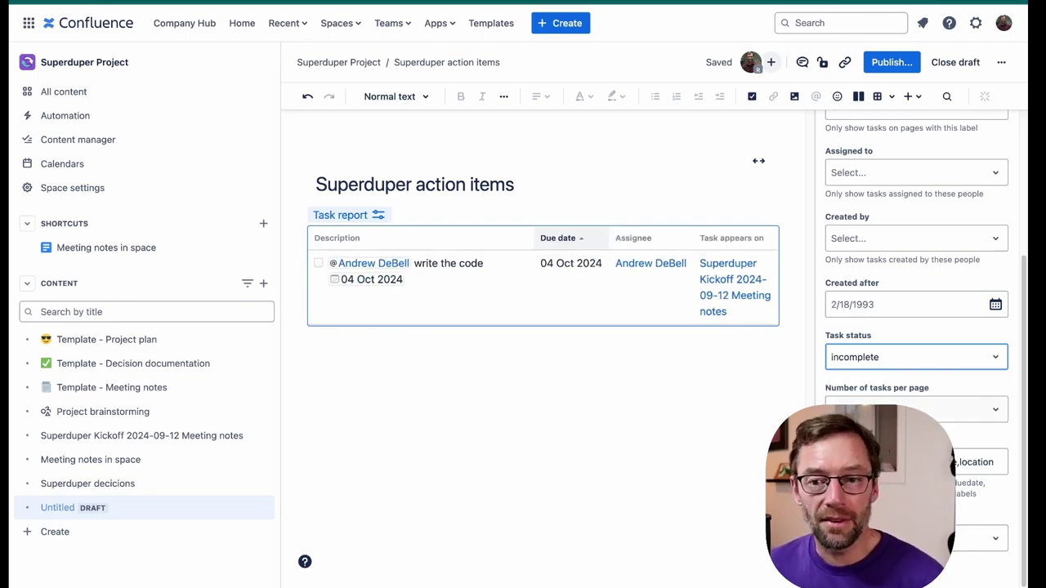
Step: Check the Task report's Label(s) and Assigned to filters without choosing any value
{"action": "scroll", "coordinate": [915, 327], "scroll_direction": "up", "scroll_amount": 5}
{"action": "left_click", "coordinate": [893, 255]}
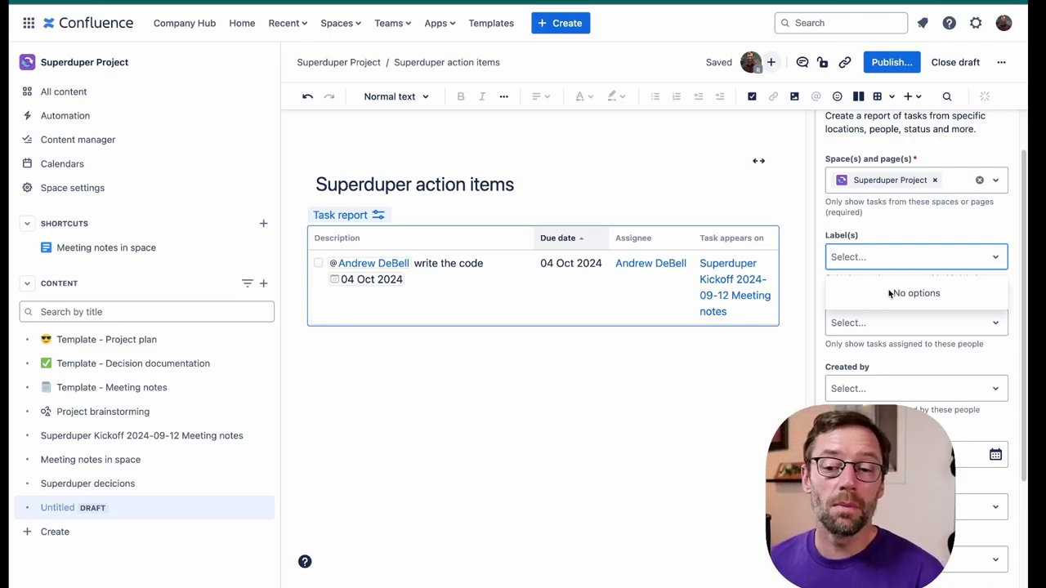
{"action": "left_click", "coordinate": [908, 251]}
{"action": "left_click", "coordinate": [884, 324]}
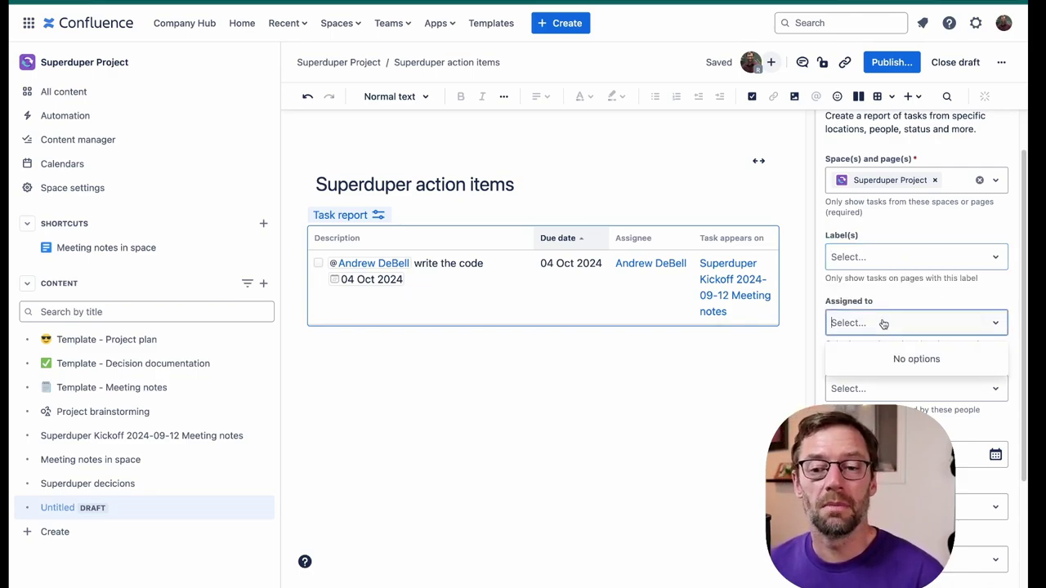
{"action": "left_click", "coordinate": [921, 338]}
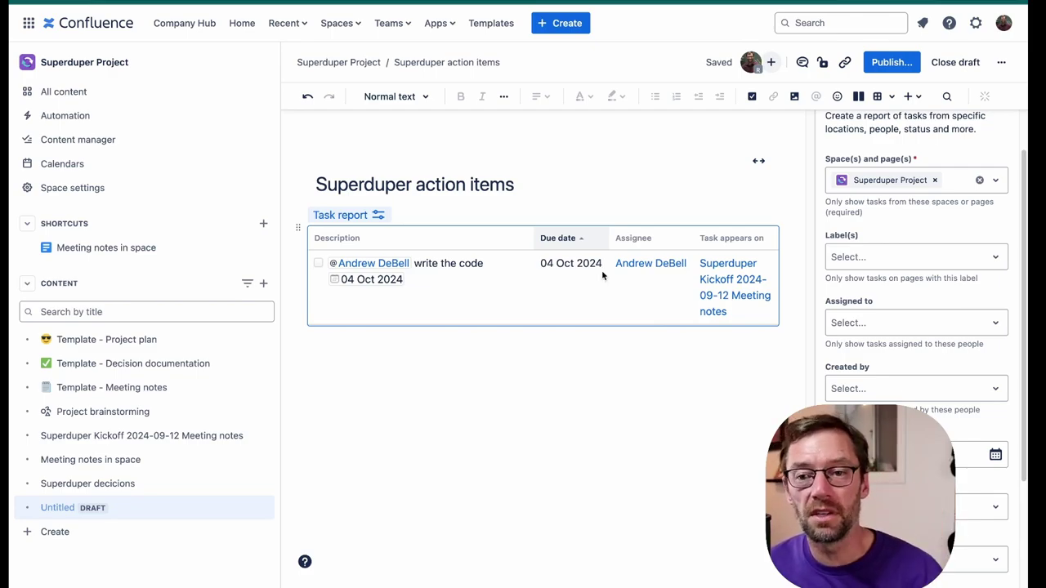
Step: Publish the "Superduper action items" page and dismiss the publish notification
{"action": "key", "text": "ctrl+s"}
{"action": "left_click", "coordinate": [660, 281]}
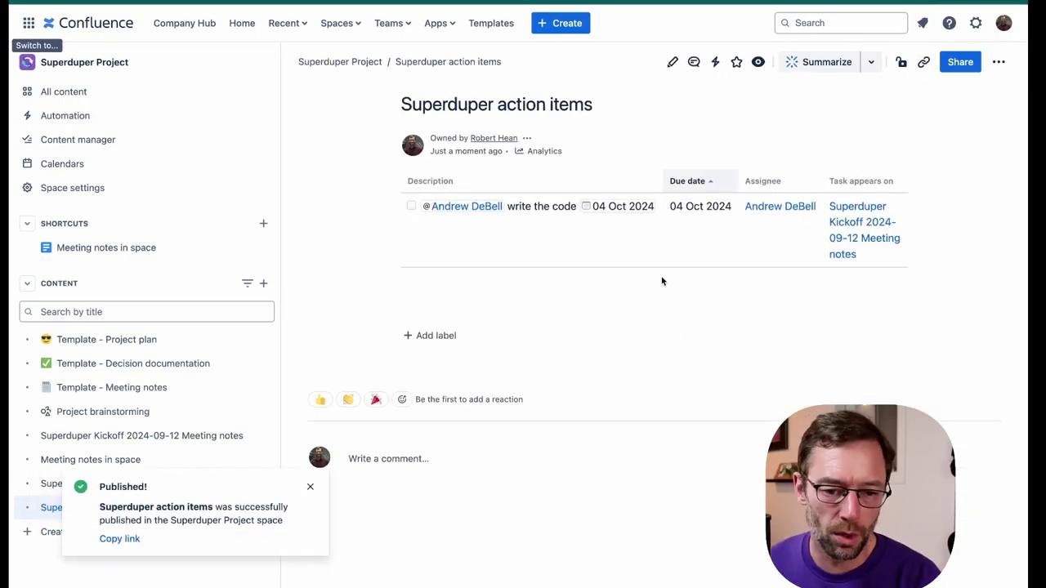
{"action": "left_click", "coordinate": [309, 488]}
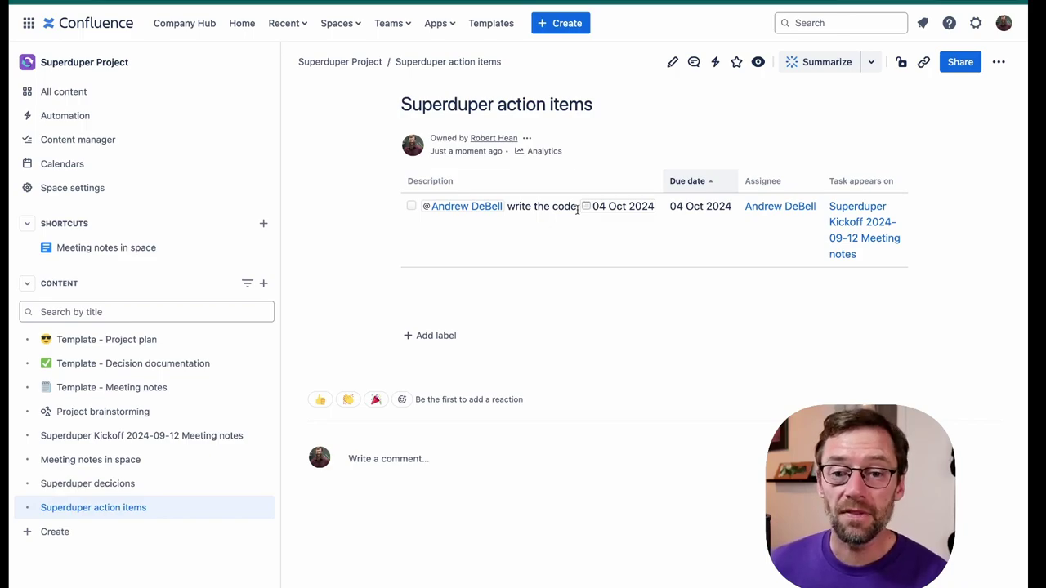
Step: Create a Jira issue of type Initiative from the "write the code" task text in the published task report
{"action": "left_click_drag", "start_coordinate": [578, 209], "coordinate": [430, 206]}
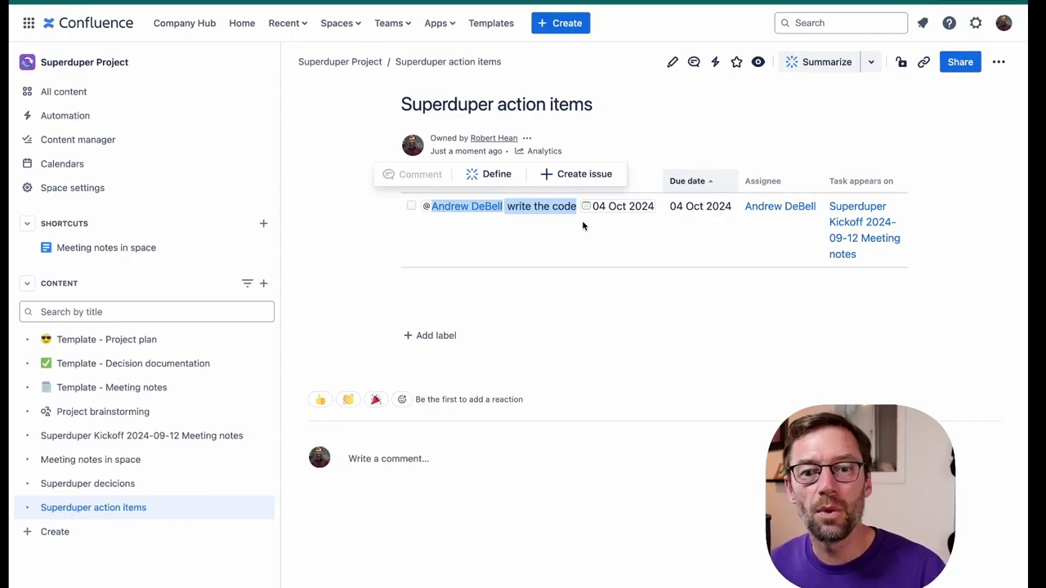
{"action": "left_click", "coordinate": [552, 178]}
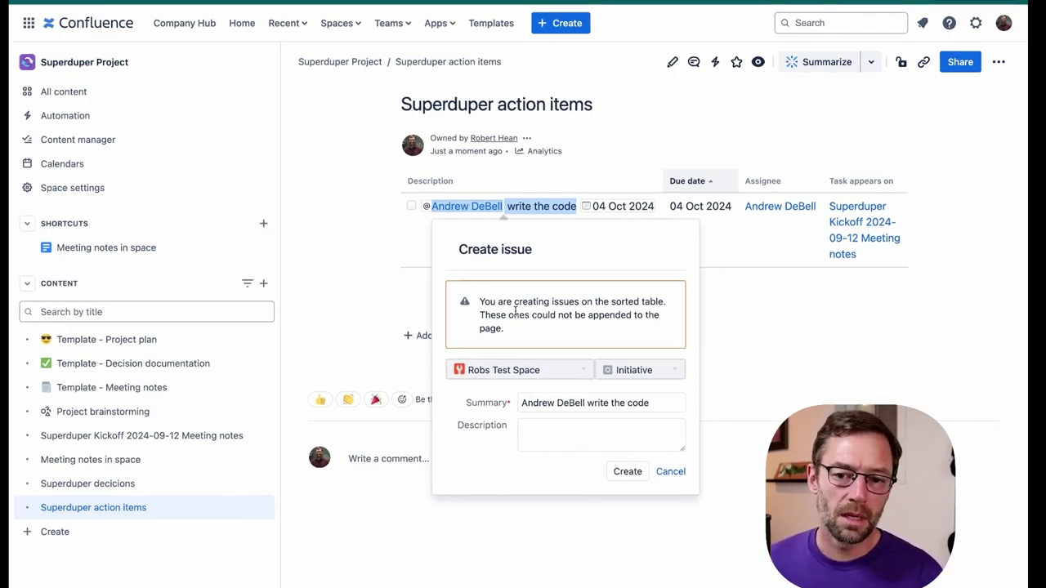
{"action": "left_click_drag", "start_coordinate": [514, 311], "coordinate": [540, 338]}
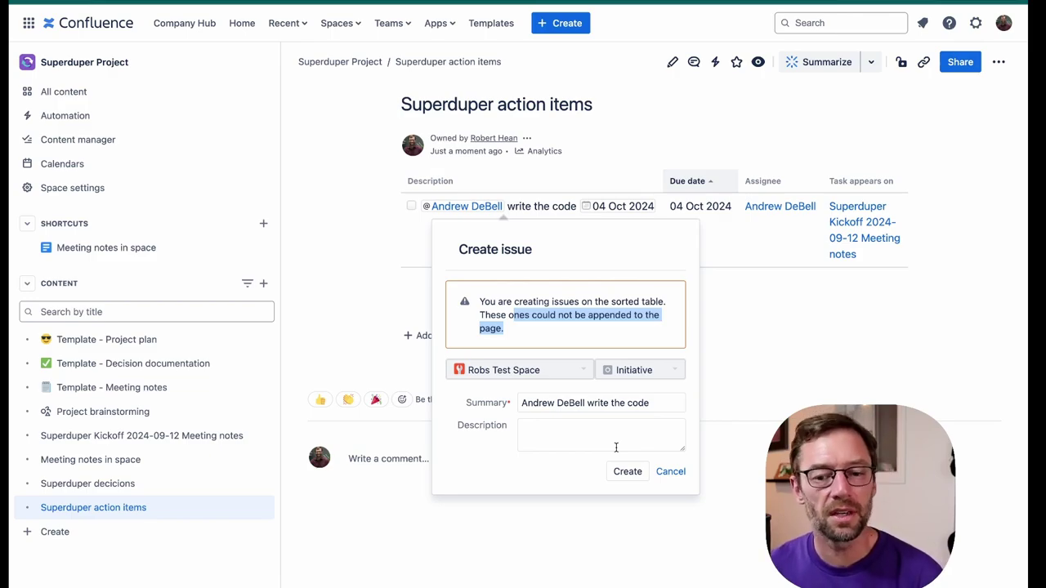
{"action": "left_click", "coordinate": [624, 471]}
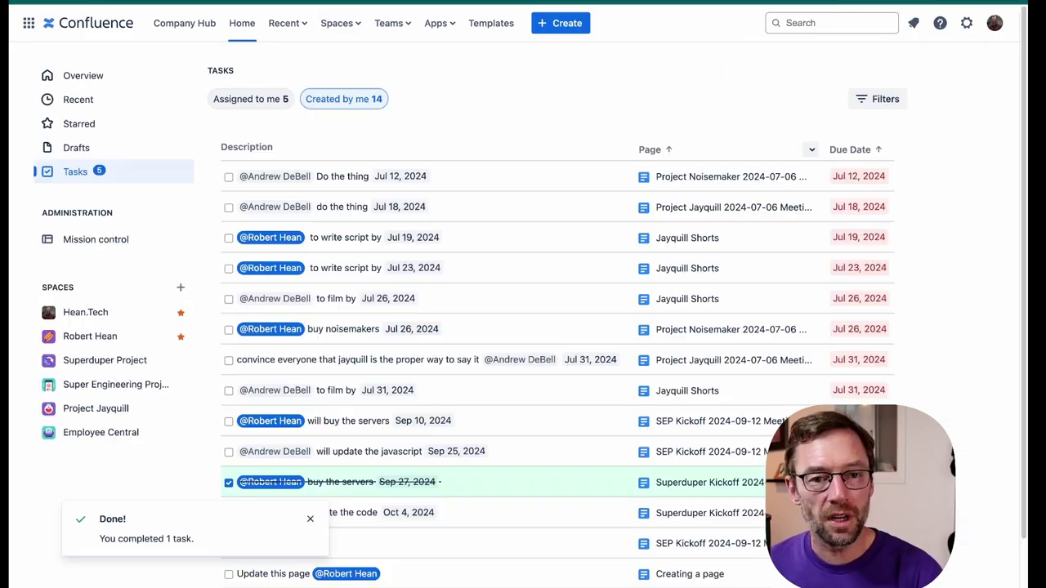
Step: Switch to Jira, find the project with the RTS board, and view the newly created "write the code" issue
{"action": "left_click", "coordinate": [29, 23]}
{"action": "left_click", "coordinate": [95, 154]}
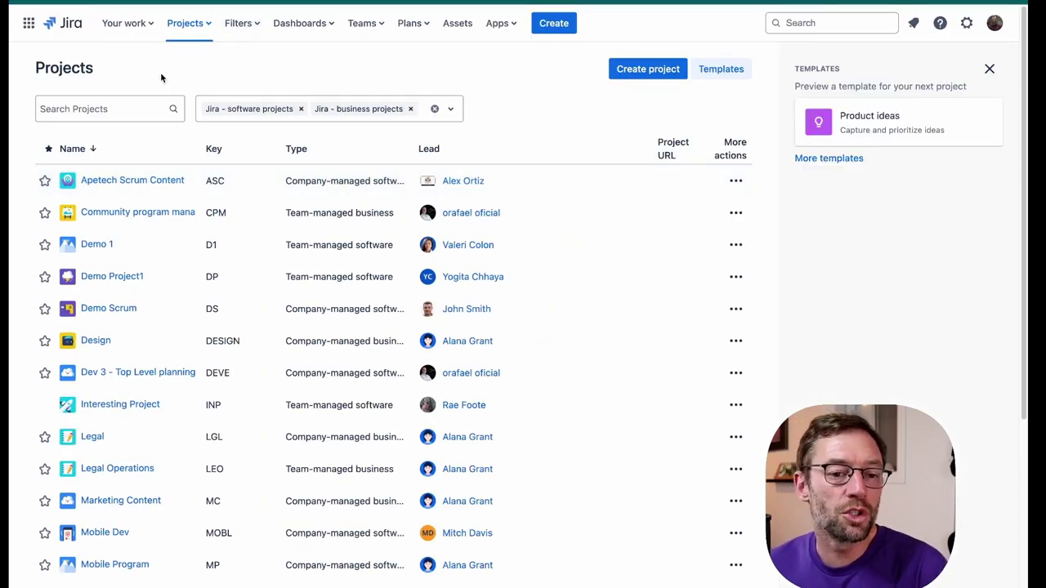
{"action": "type", "text": "rob"}
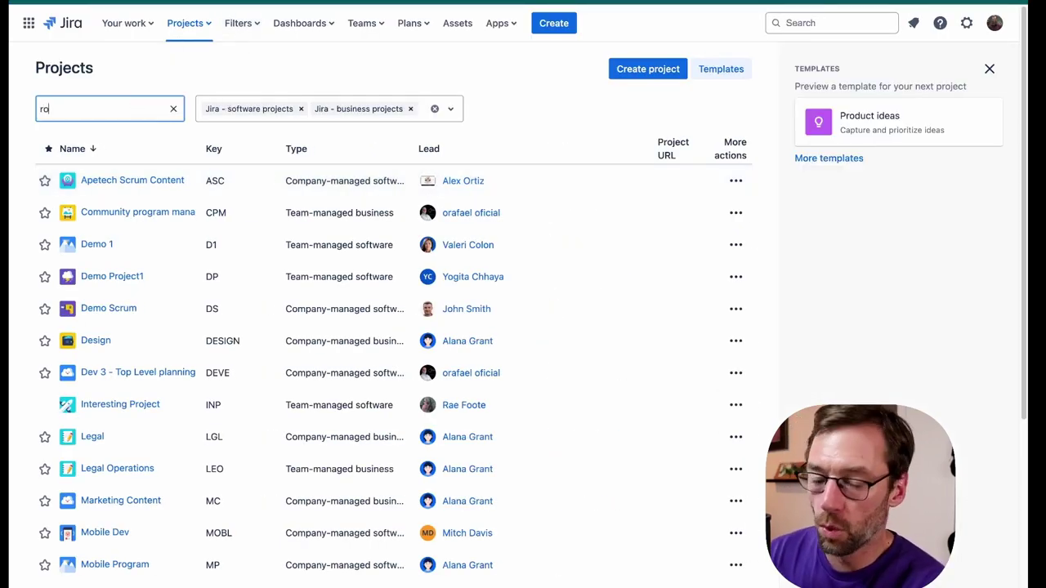
{"action": "left_click", "coordinate": [142, 181]}
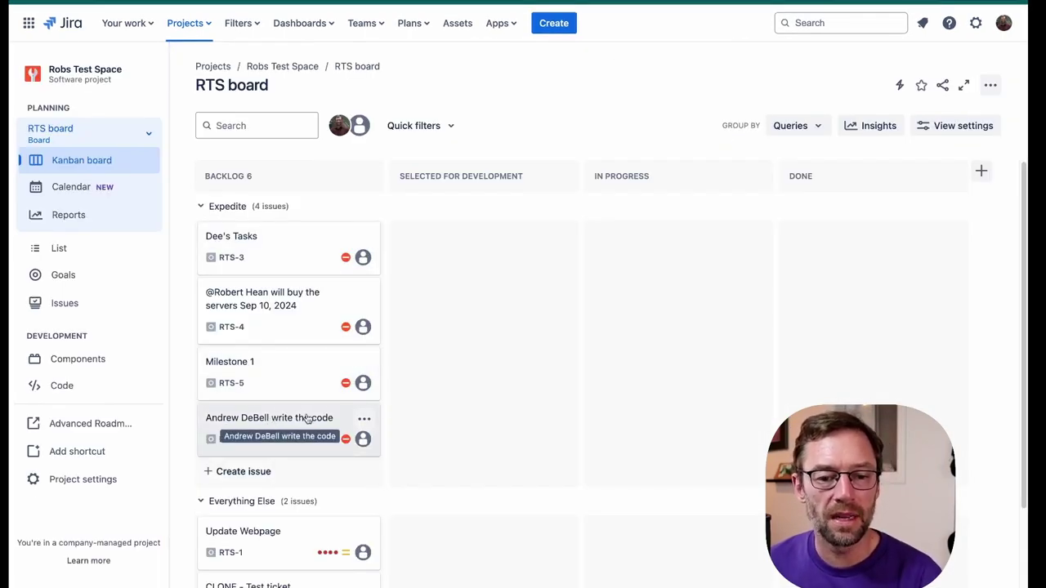
{"action": "left_click", "coordinate": [254, 418]}
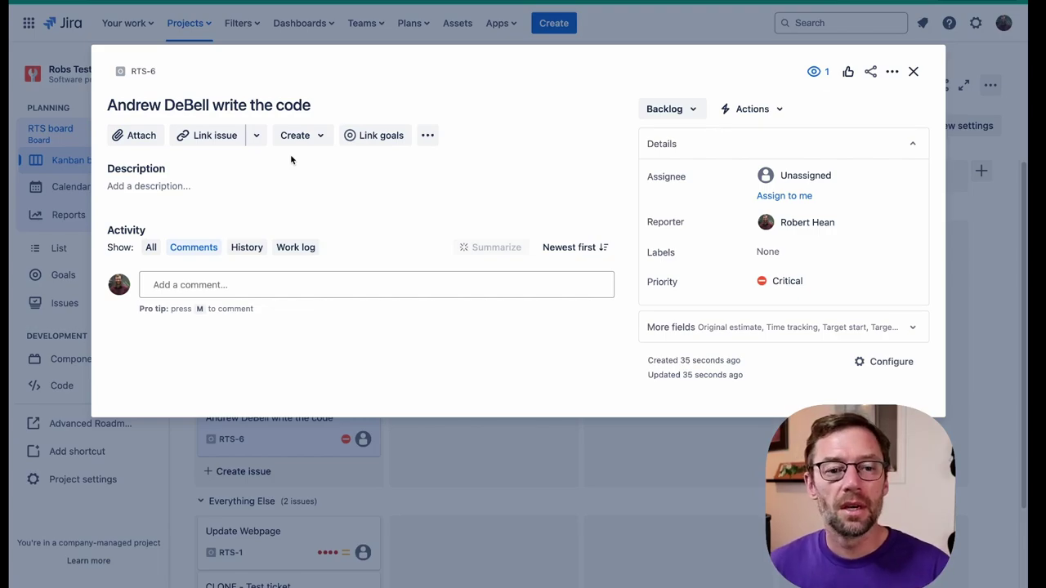
Step: Link the "Superduper action items" Confluence page from the Superduper Project space to the "write the code" issue
{"action": "left_click", "coordinate": [256, 136]}
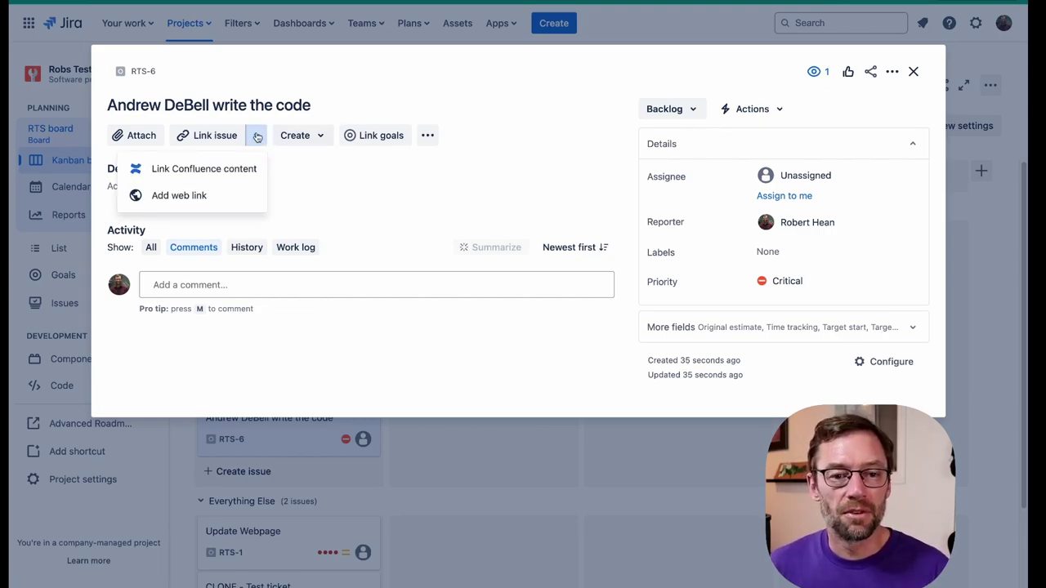
{"action": "left_click", "coordinate": [230, 172]}
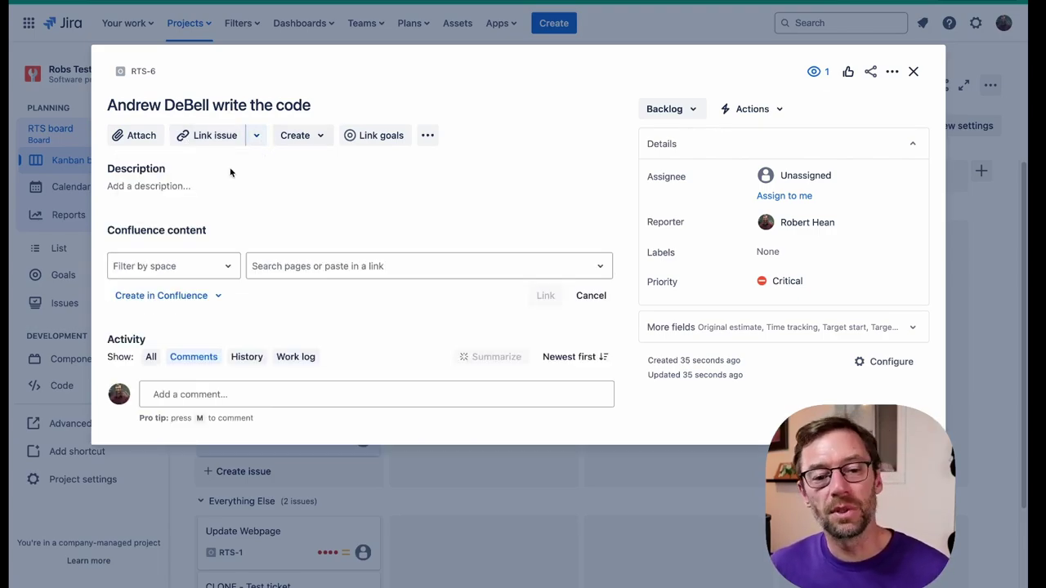
{"action": "left_click", "coordinate": [195, 270]}
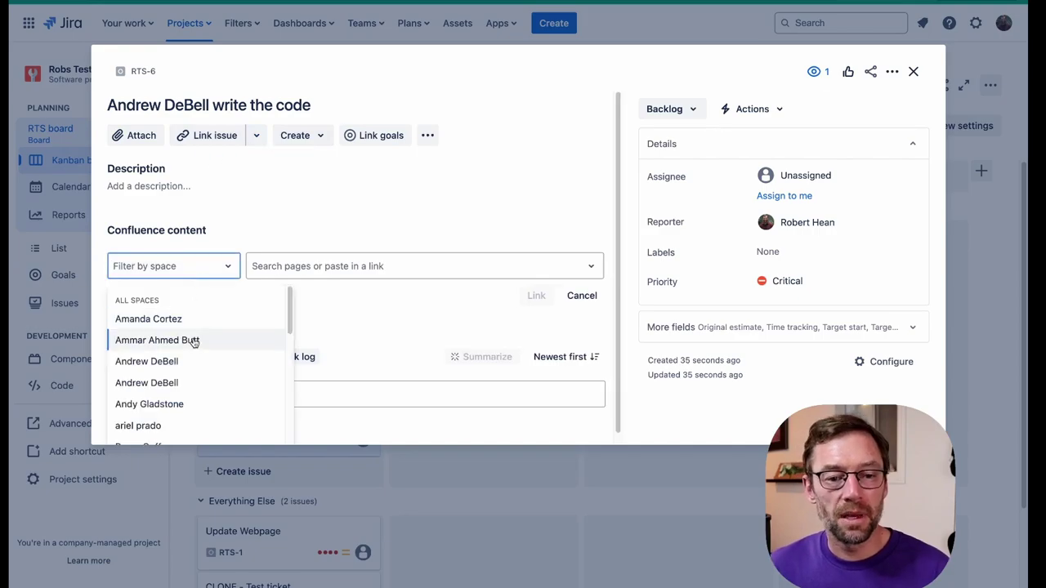
{"action": "type", "text": "super"}
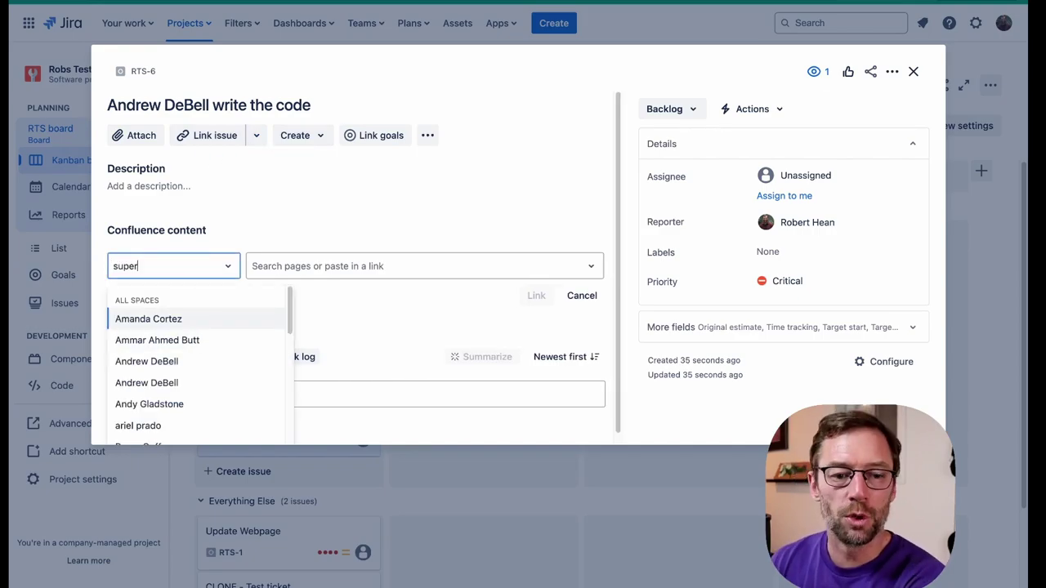
{"action": "key", "text": "Return"}
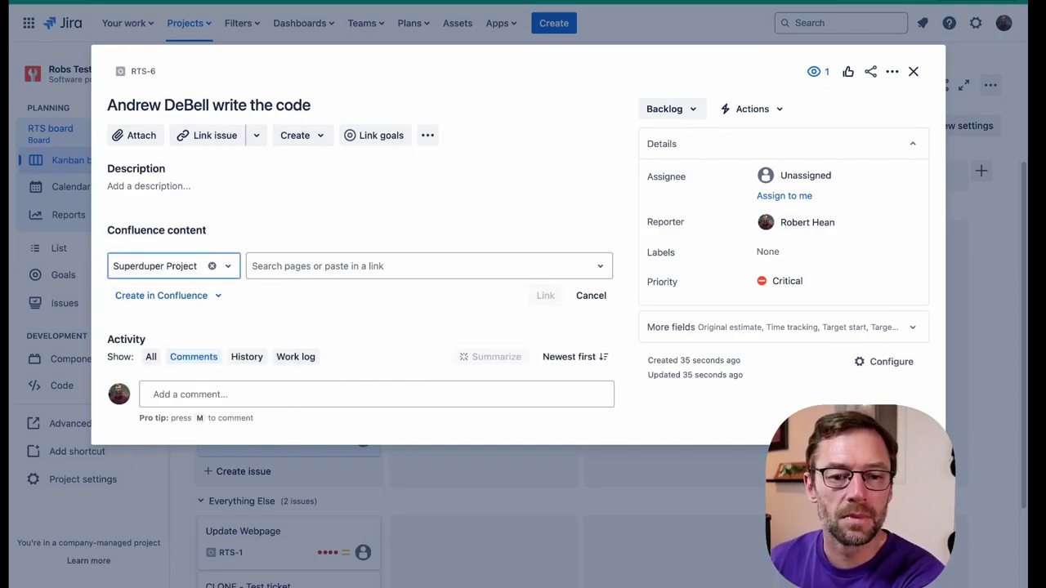
{"action": "left_click", "coordinate": [295, 264]}
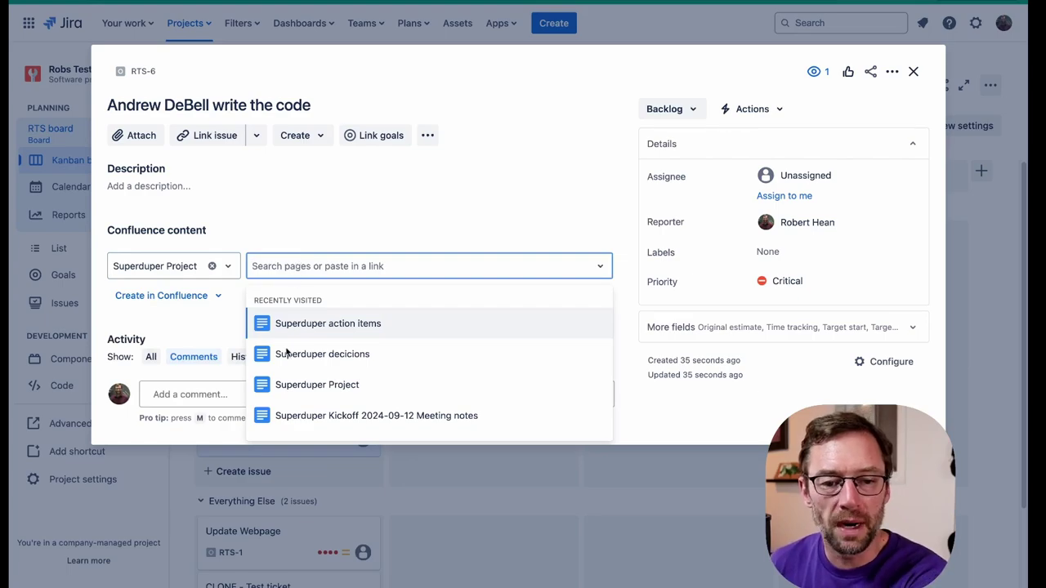
{"action": "key", "text": "ctrl+v"}
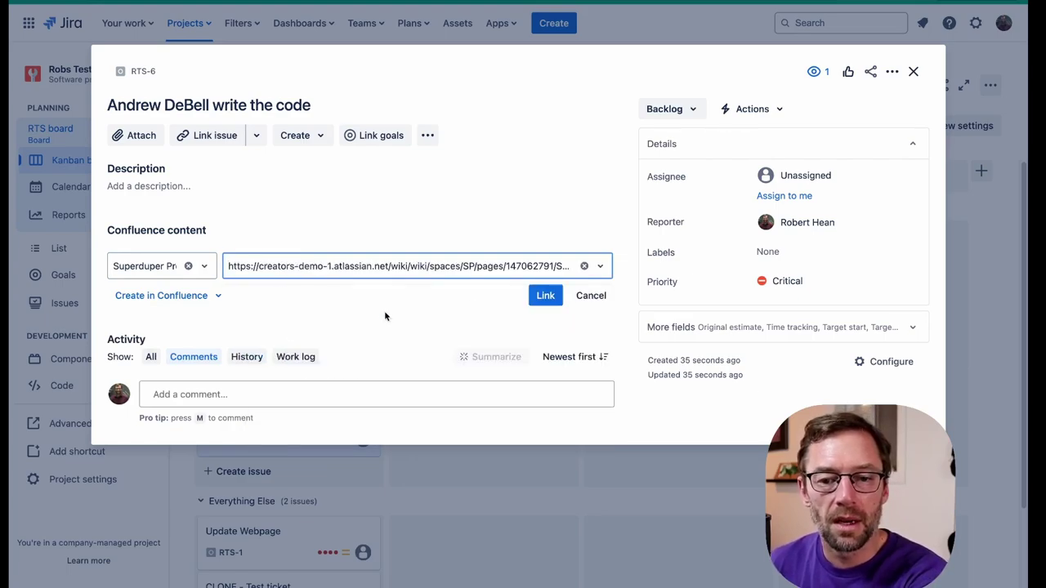
{"action": "left_click", "coordinate": [557, 298]}
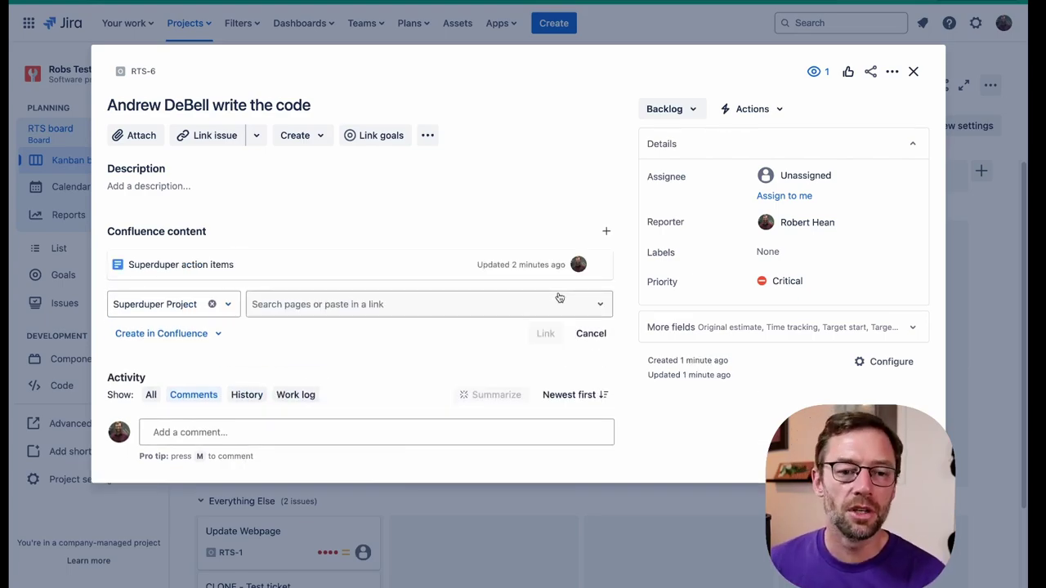
Step: View the linked "Superduper action items" page from within the Jira issue and close the preview
{"action": "mouse_move", "coordinate": [191, 263]}
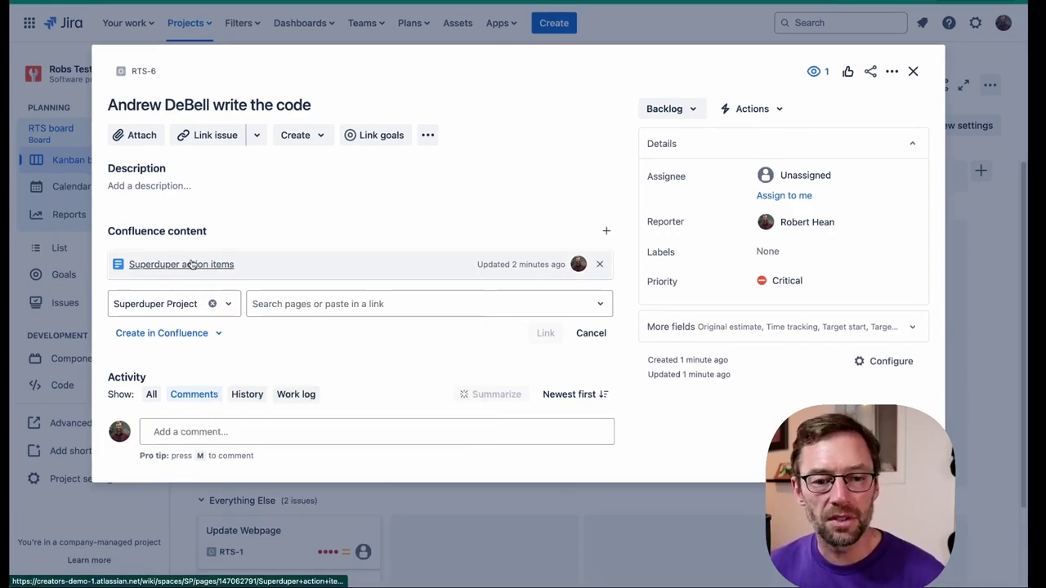
{"action": "left_click", "coordinate": [190, 264]}
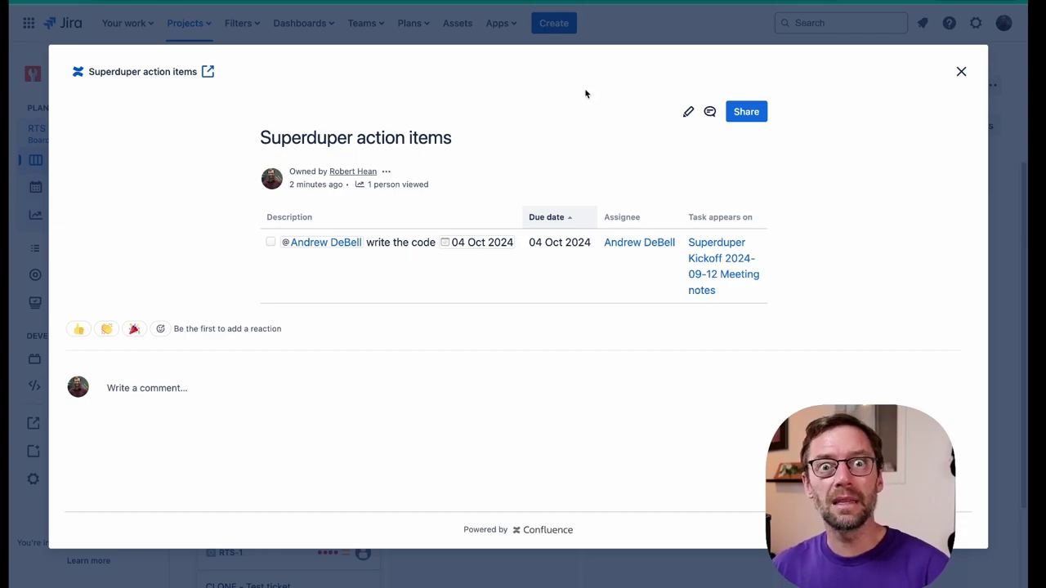
{"action": "left_click", "coordinate": [961, 74]}
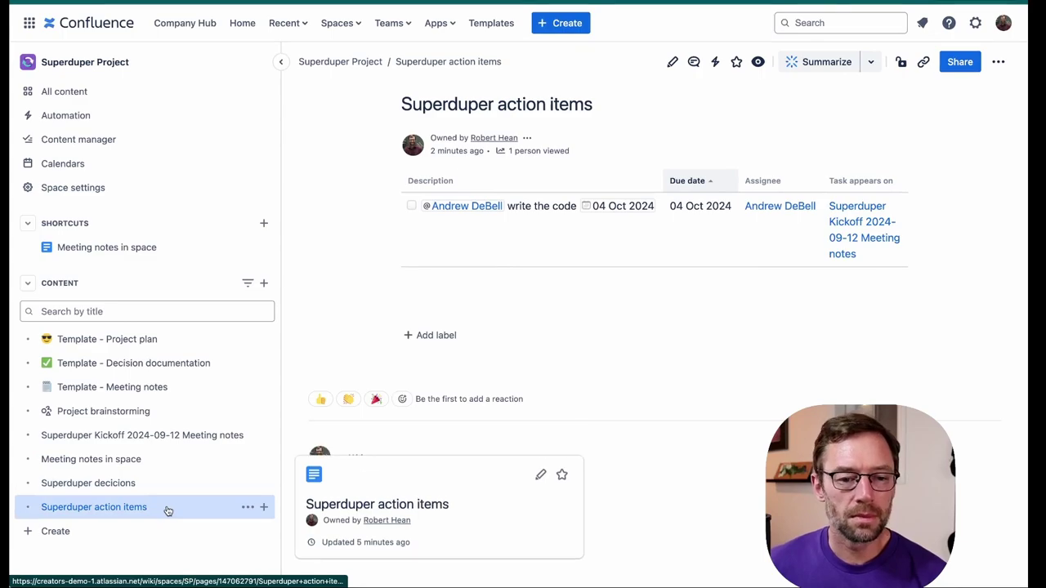
Step: In Confluence, edit the "Template - Project plan" page and insert a Page Properties macro above its summary table
{"action": "left_click", "coordinate": [173, 344]}
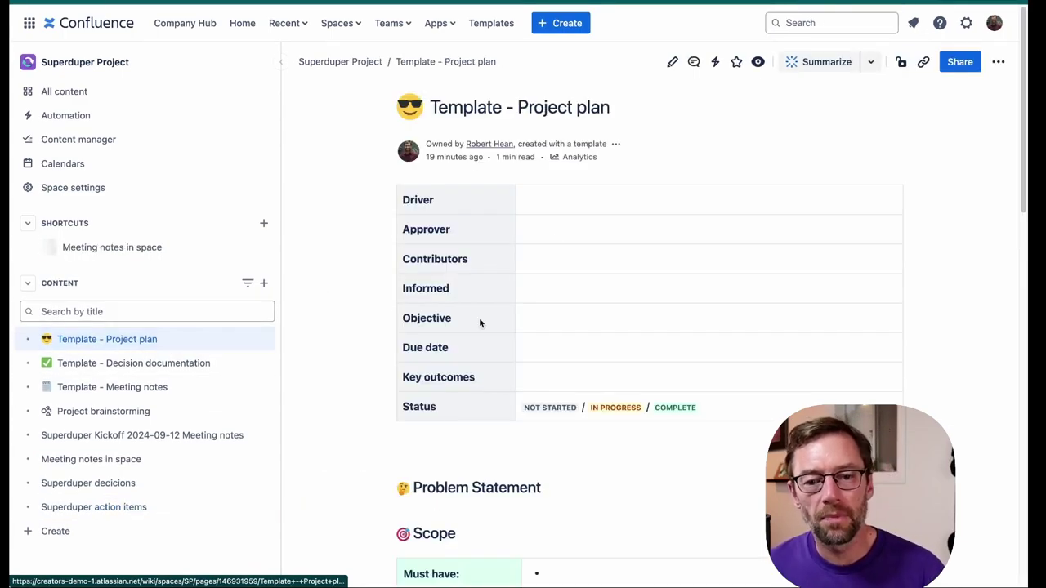
{"action": "left_click", "coordinate": [669, 65]}
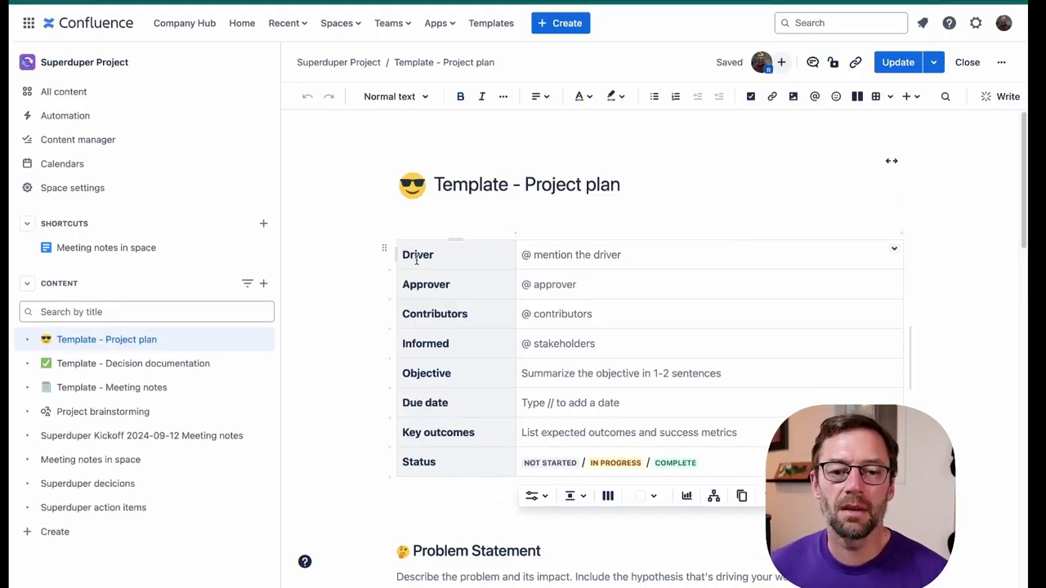
{"action": "mouse_move", "coordinate": [402, 254]}
{"action": "left_mouse_down"}
{"action": "mouse_move", "coordinate": [457, 472]}
{"action": "mouse_move", "coordinate": [580, 458]}
{"action": "left_mouse_up"}
{"action": "key", "text": "Return"}
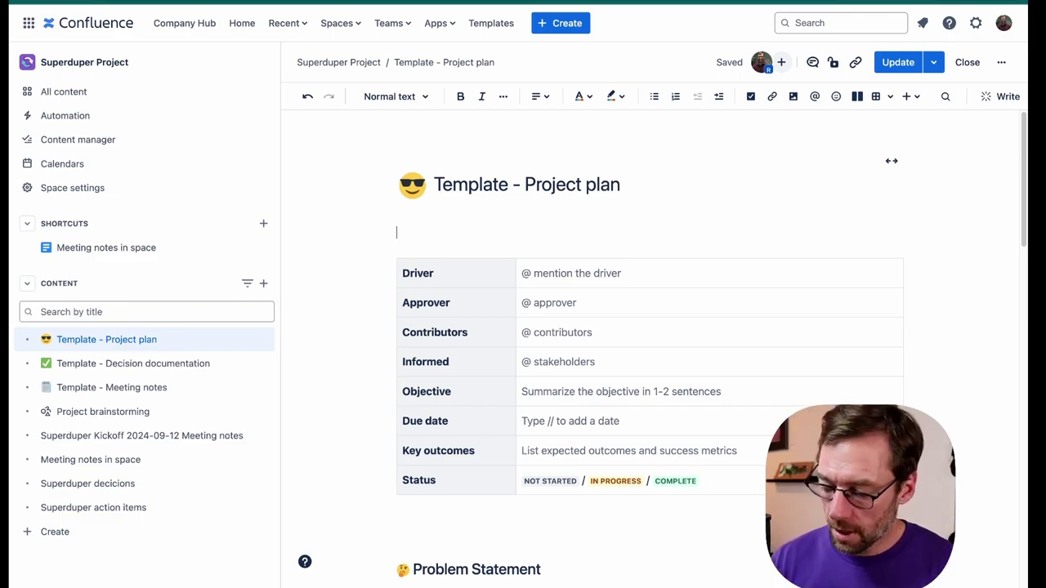
{"action": "type", "text": "/page p"}
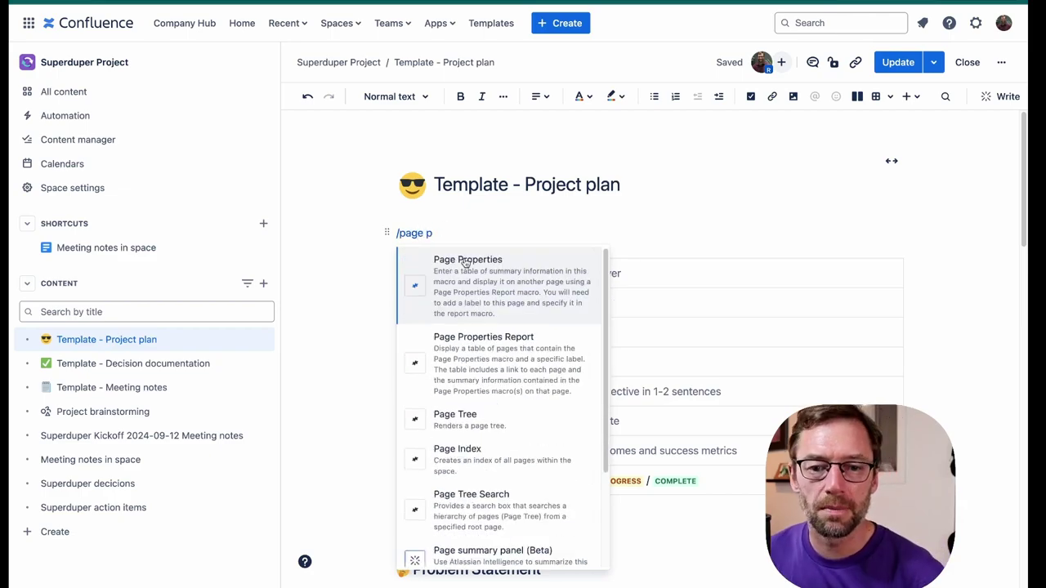
{"action": "left_click", "coordinate": [467, 270]}
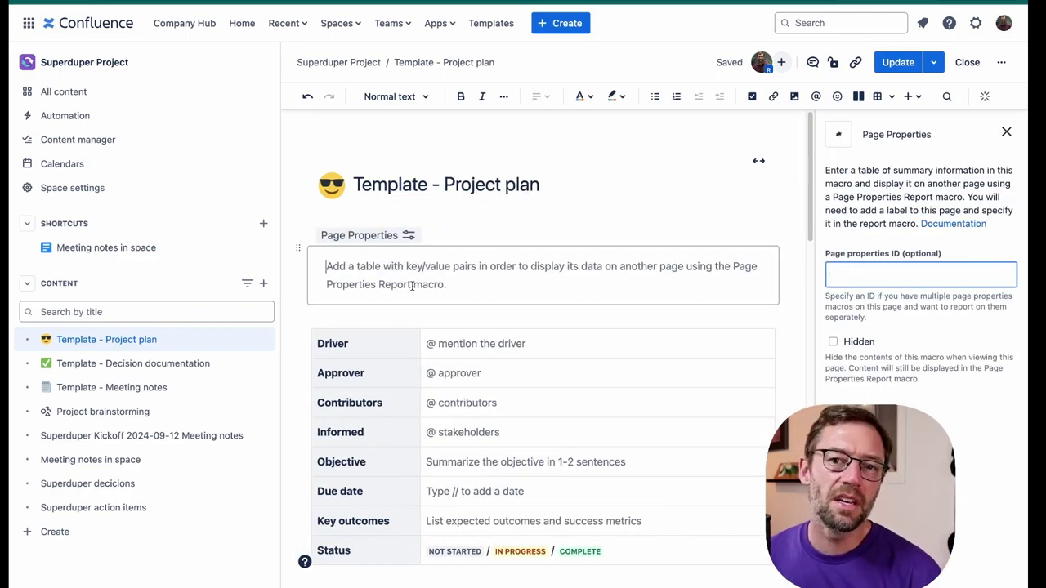
Step: Move the whole project summary table into the Page Properties macro
{"action": "left_click", "coordinate": [444, 338]}
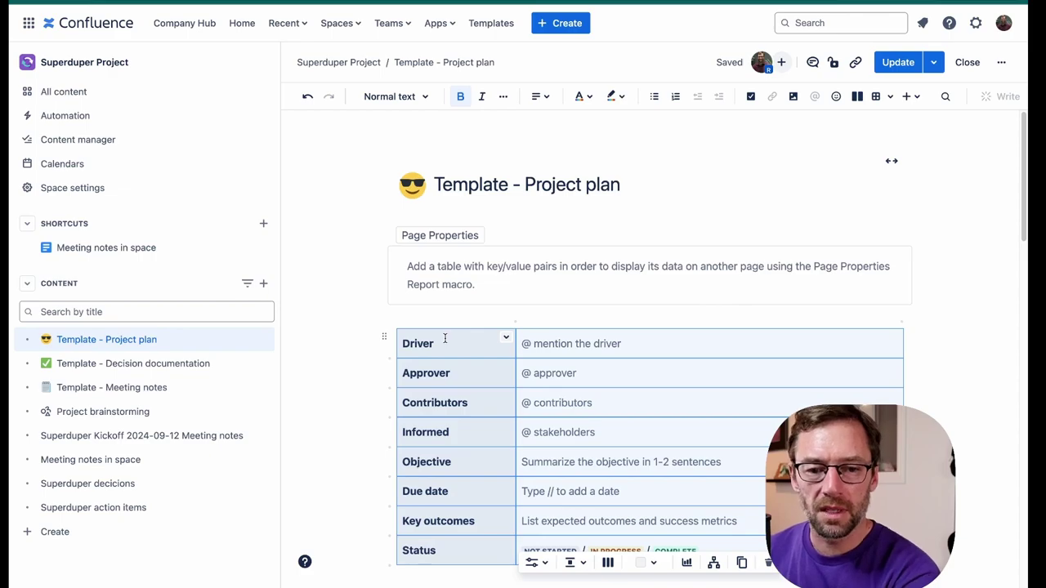
{"action": "key", "text": "ctrl+x"}
{"action": "left_click", "coordinate": [458, 261]}
{"action": "key", "text": "ctrl+v"}
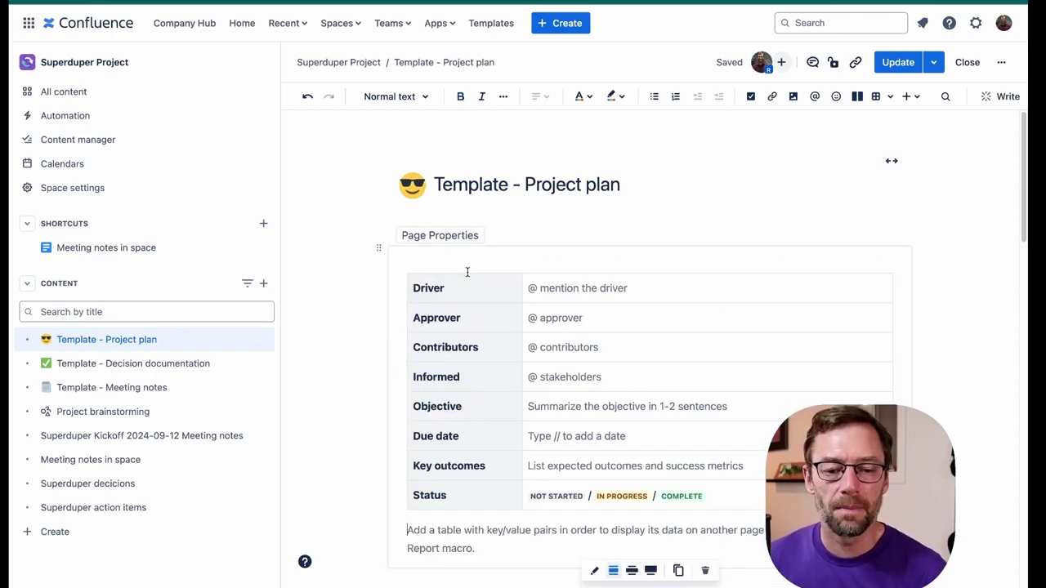
Step: Mention the project driver in the Driver row and the approver in the Approver row of the table
{"action": "scroll", "coordinate": [468, 271], "scroll_direction": "down", "scroll_amount": 3}
{"action": "left_click_drag", "start_coordinate": [413, 183], "coordinate": [430, 391]}
{"action": "left_click", "coordinate": [572, 221]}
{"action": "left_click", "coordinate": [571, 187]}
{"action": "type", "text": "@rob"}
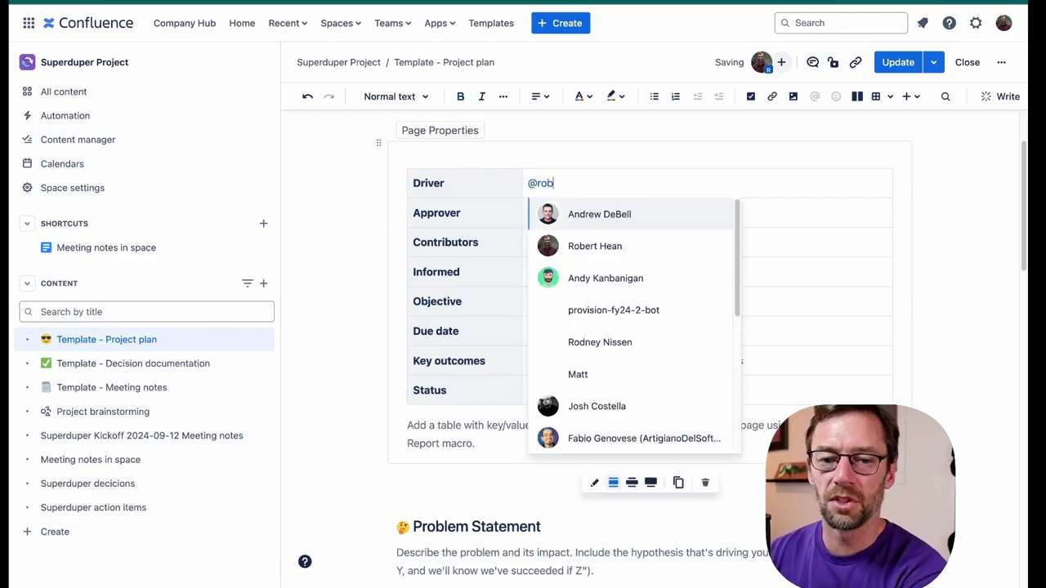
{"action": "key", "text": "Return"}
{"action": "key", "text": "Down"}
{"action": "type", "text": "@and"}
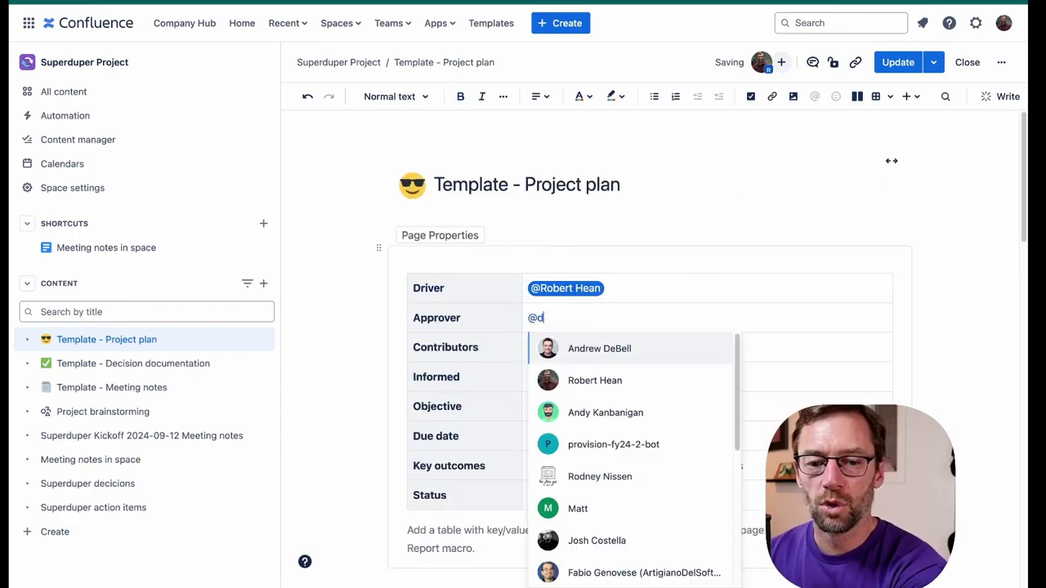
{"action": "key", "text": "Return"}
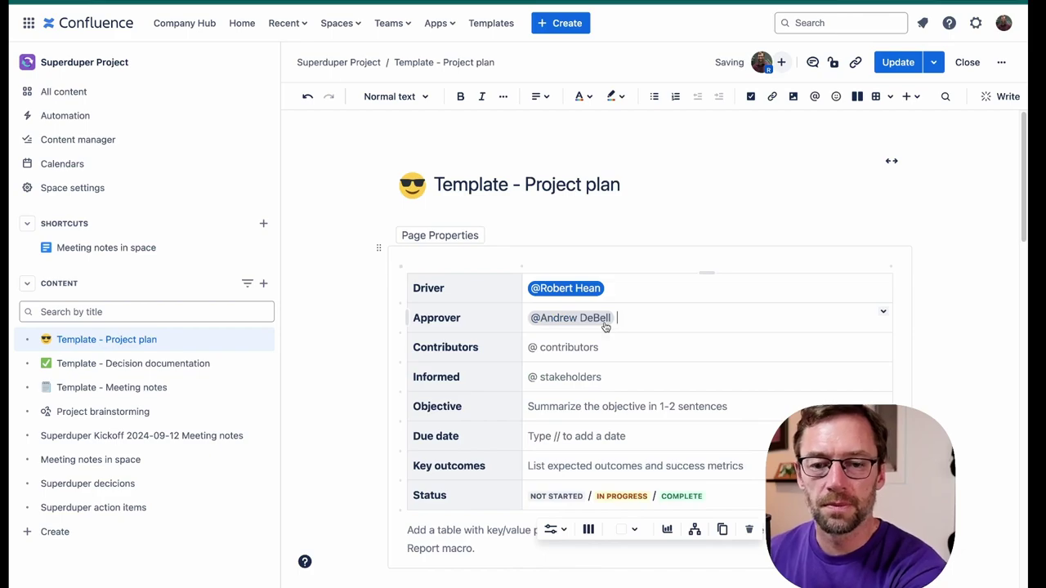
Step: Clear the Contributors placeholder and mention the stakeholder in the Informed row
{"action": "left_click", "coordinate": [605, 345]}
{"action": "type", "text": "\\"}
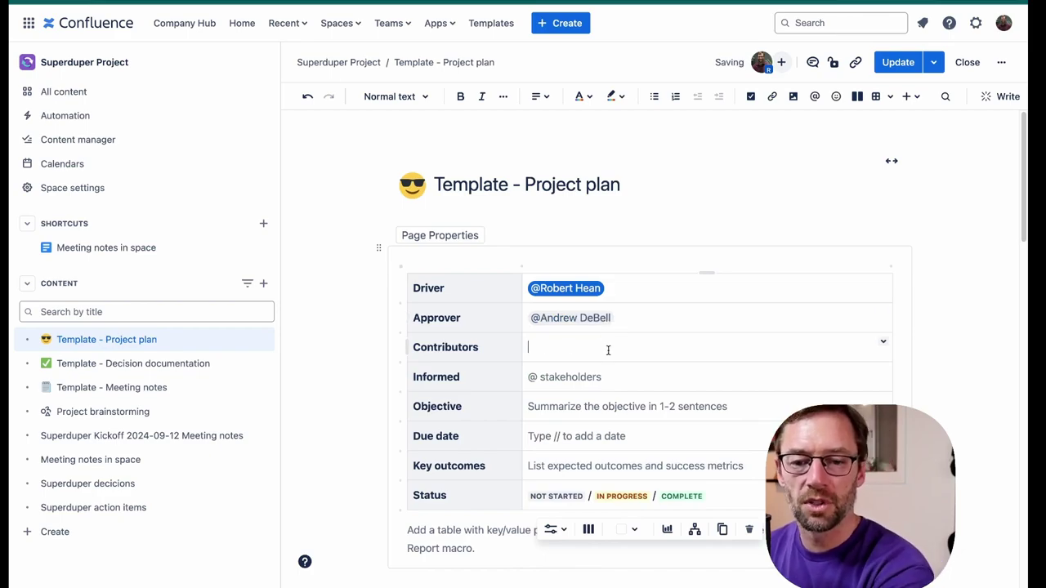
{"action": "left_click", "coordinate": [609, 374]}
{"action": "type", "text": "@saraj"}
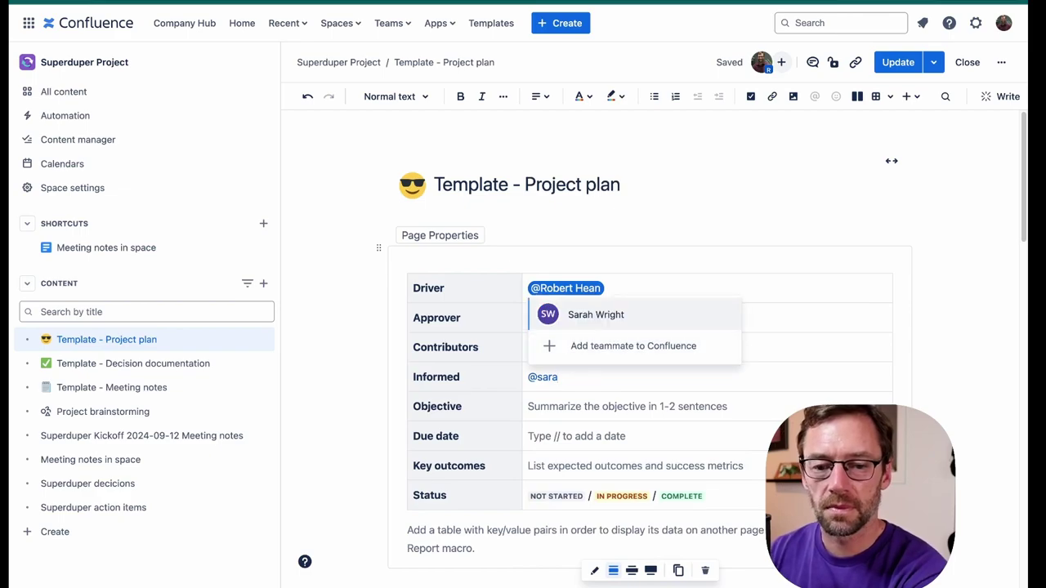
{"action": "key", "text": "Return"}
Step: Set the Objective to "Be super" and the Due date to Sep 12, 2024
{"action": "scroll", "coordinate": [590, 395], "scroll_direction": "down", "scroll_amount": 1}
{"action": "left_click", "coordinate": [591, 375]}
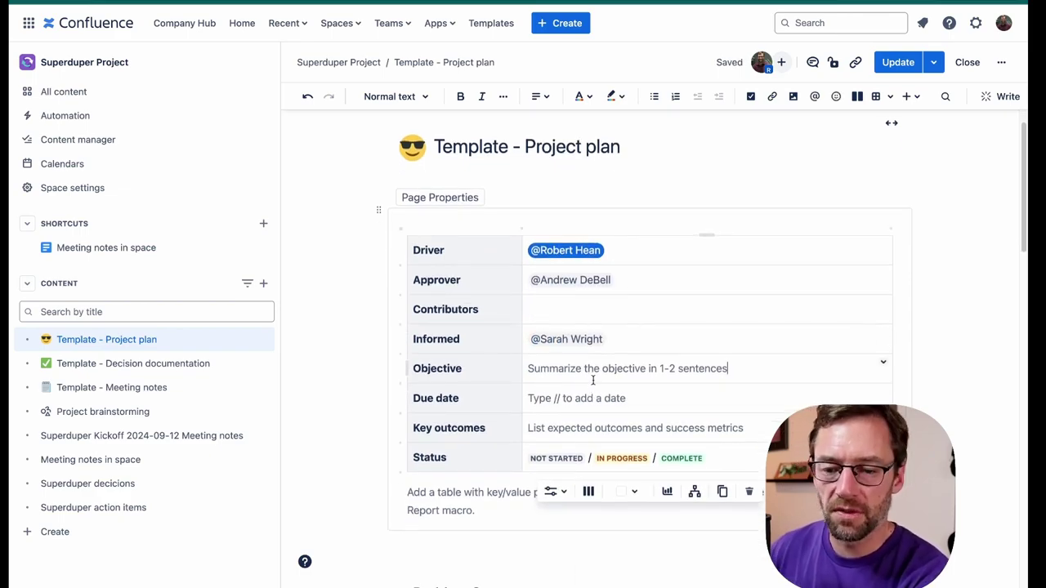
{"action": "type", "text": "Be super"}
{"action": "key", "text": "Down"}
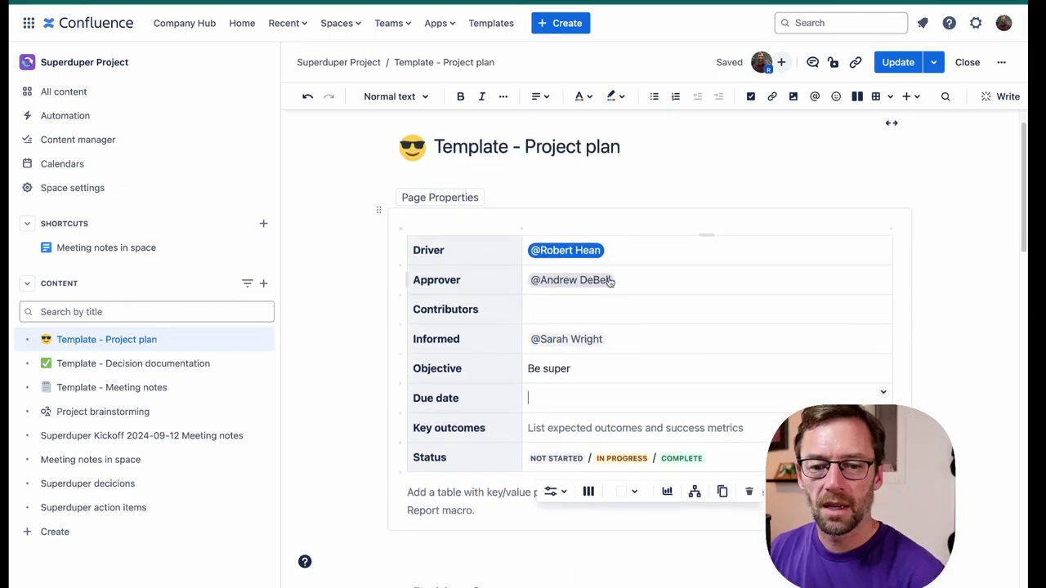
{"action": "type", "text": "//"}
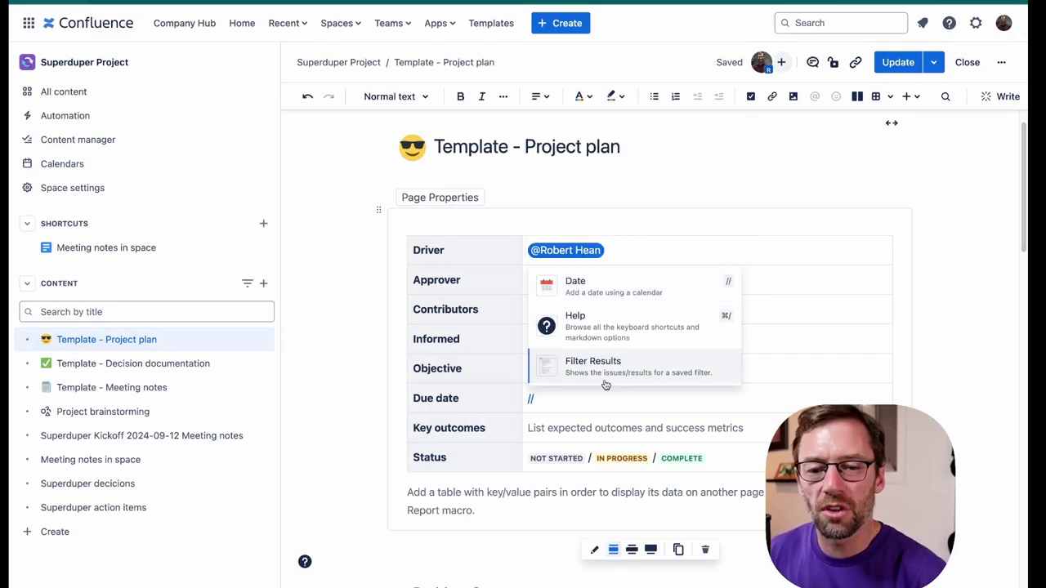
{"action": "left_click", "coordinate": [619, 299]}
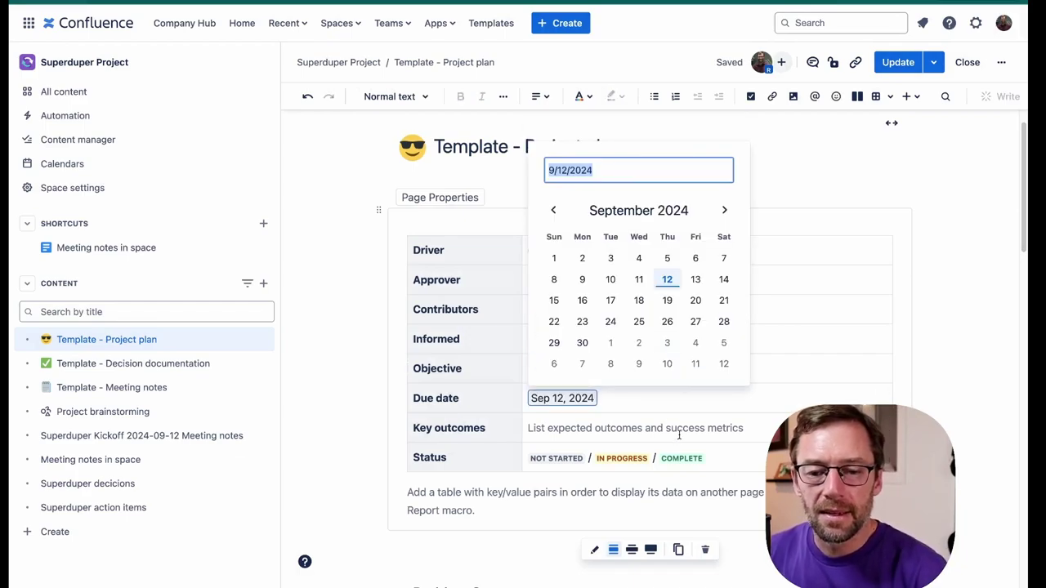
Step: Reduce the Status row to NOT STARTED only and publish the updated project plan page
{"action": "left_click", "coordinate": [722, 454]}
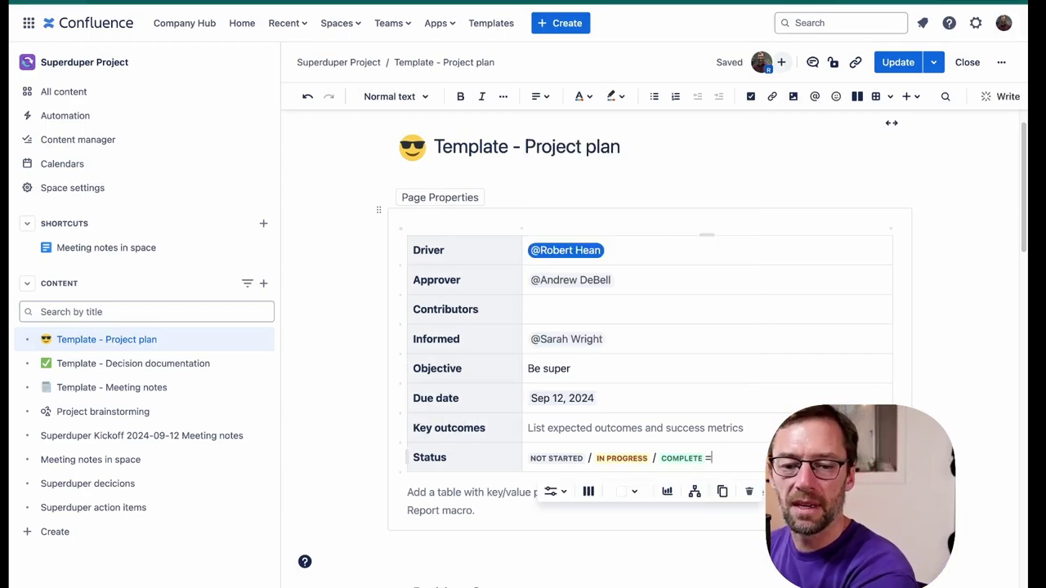
{"action": "key", "text": "BackSpace"}
{"action": "key", "text": "BackSpace"}
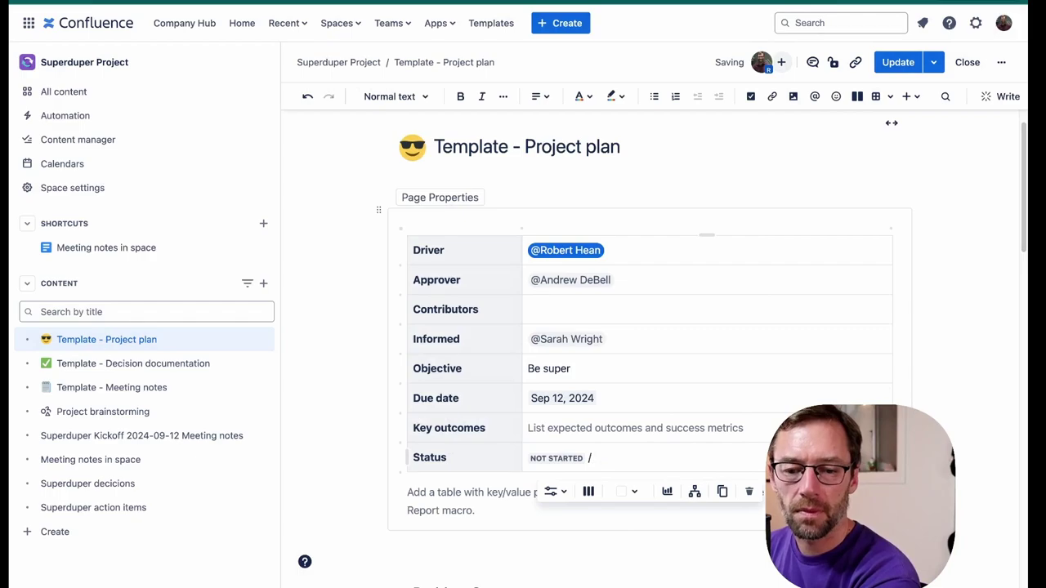
{"action": "left_click", "coordinate": [898, 62]}
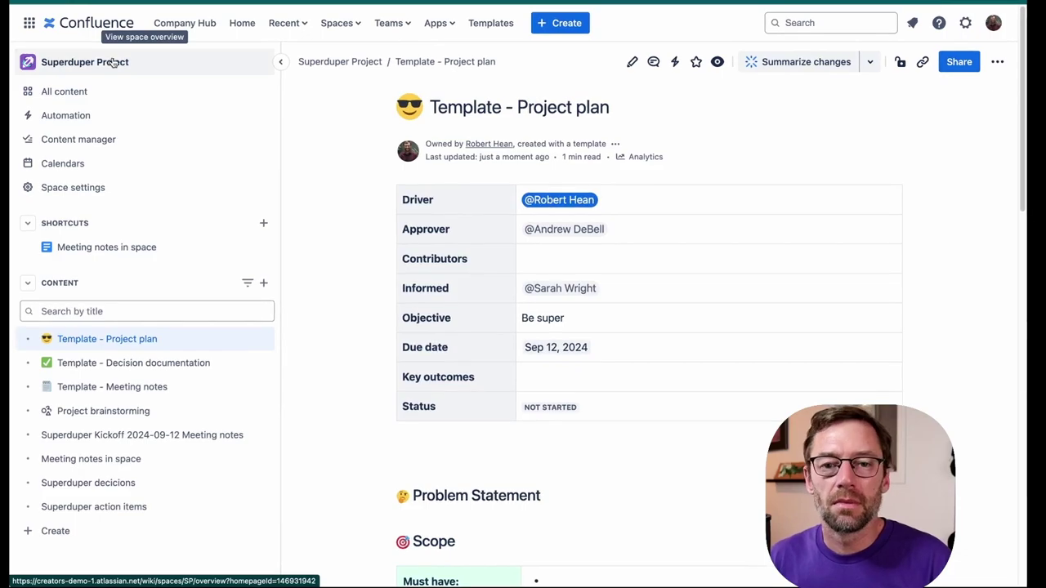
Step: Create a new page in the Superduper Project space titled "Project High level Info"
{"action": "left_click", "coordinate": [78, 62]}
{"action": "left_click", "coordinate": [562, 23]}
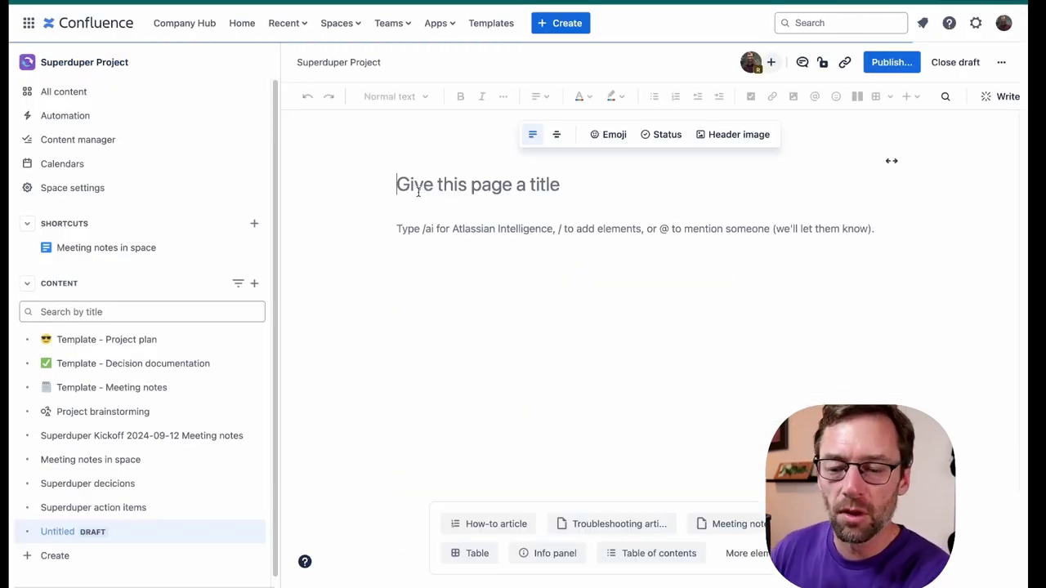
{"action": "type", "text": "Project"}
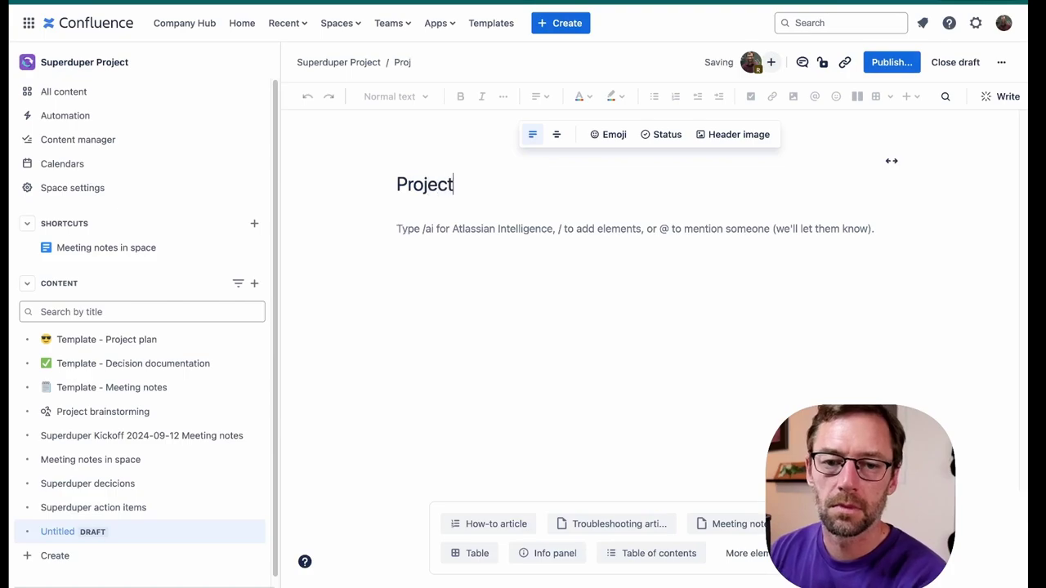
{"action": "type", "text": " High level Info"}
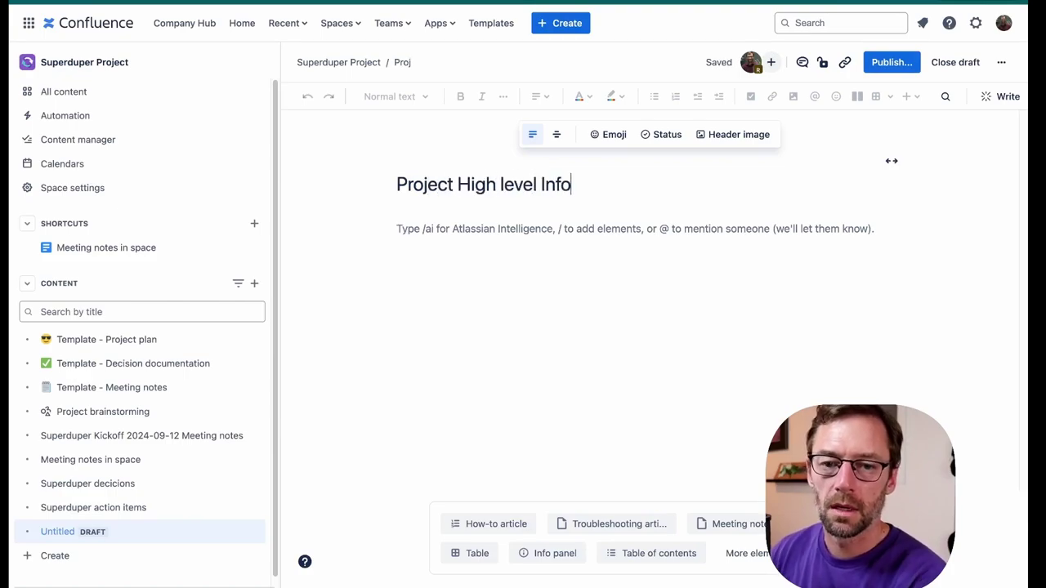
Step: Insert a Page Properties Report macro in the body of the Project High level Info page
{"action": "left_click", "coordinate": [426, 246]}
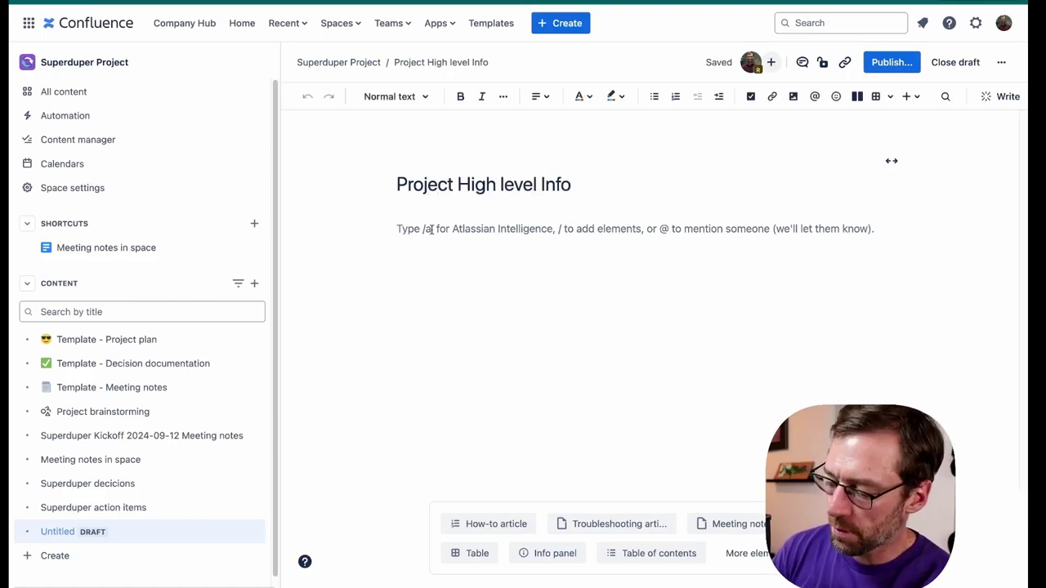
{"action": "type", "text": "//page p"}
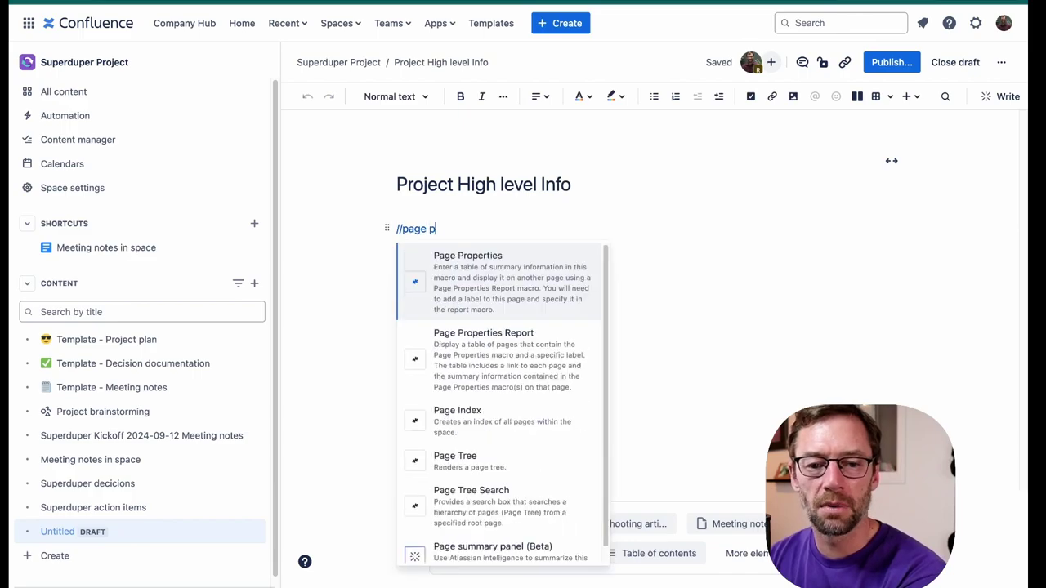
{"action": "key", "text": "Return"}
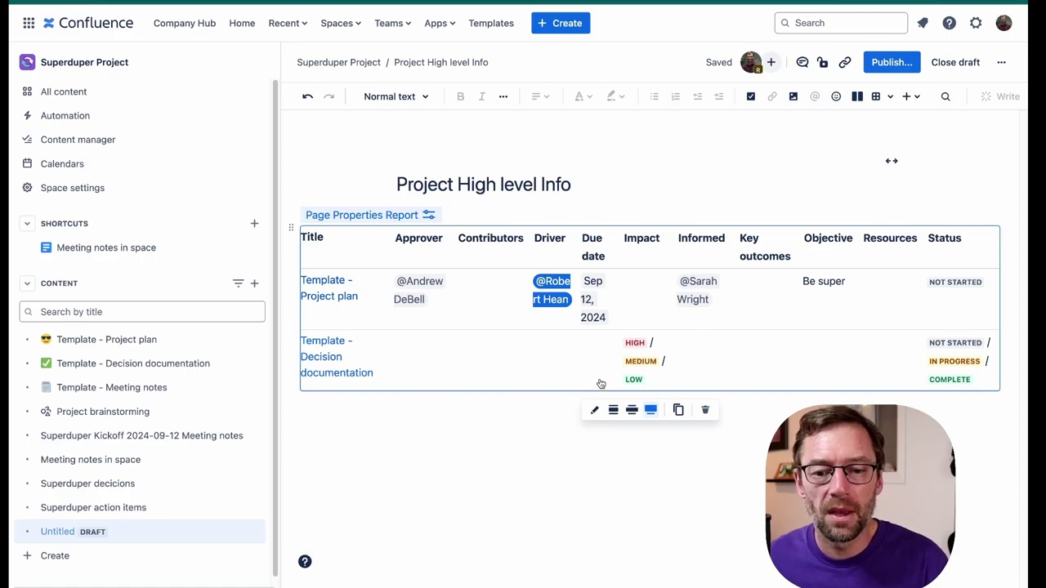
Step: Examine the label, filter and additional column options in the Page Properties Report macro's settings, and close them without saving
{"action": "left_click", "coordinate": [596, 410]}
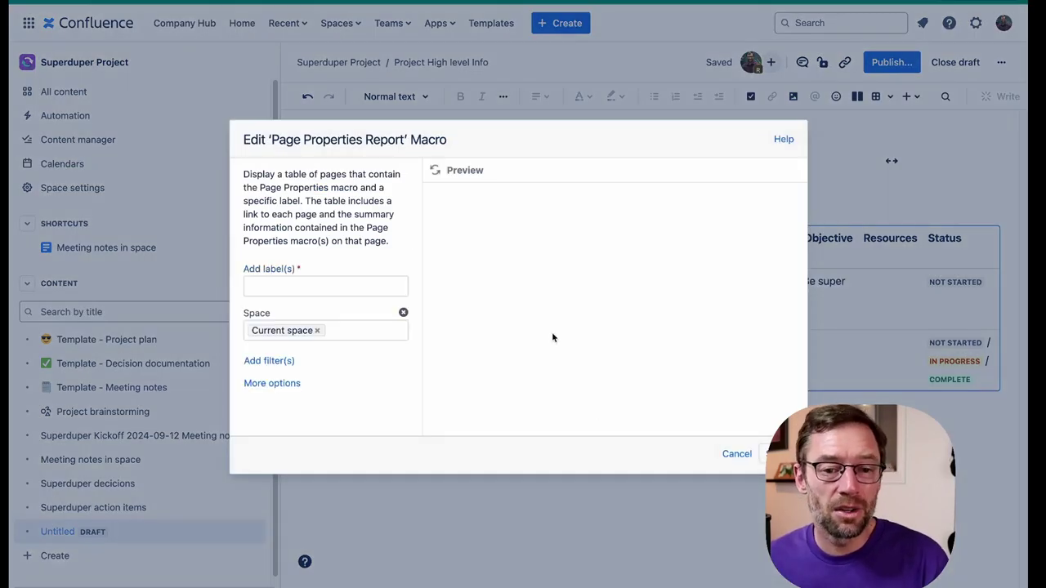
{"action": "left_click", "coordinate": [356, 282]}
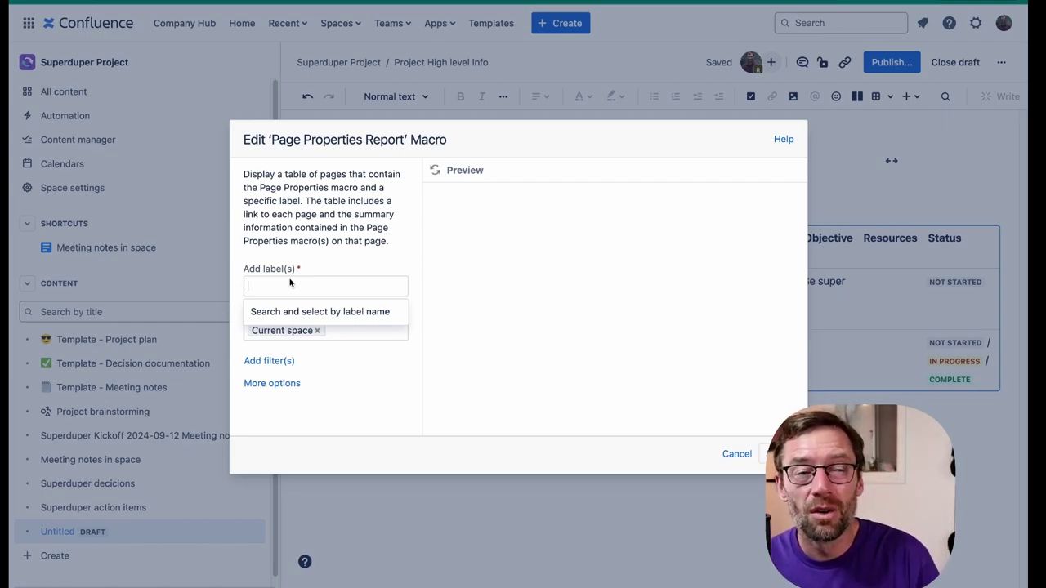
{"action": "left_click", "coordinate": [274, 361]}
{"action": "left_click", "coordinate": [274, 362]}
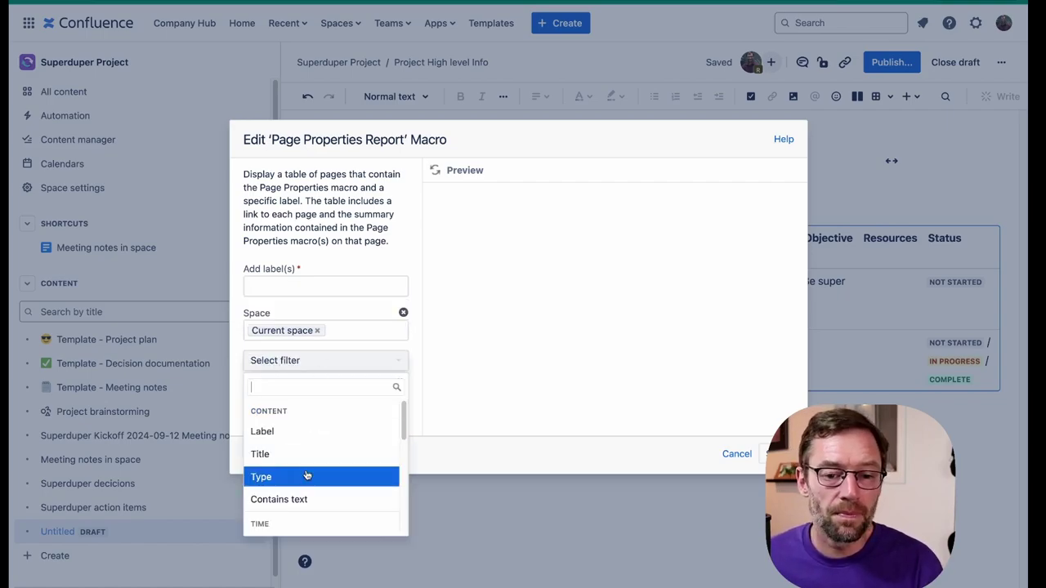
{"action": "scroll", "coordinate": [309, 468], "scroll_direction": "down", "scroll_amount": 3}
{"action": "left_click", "coordinate": [444, 387]}
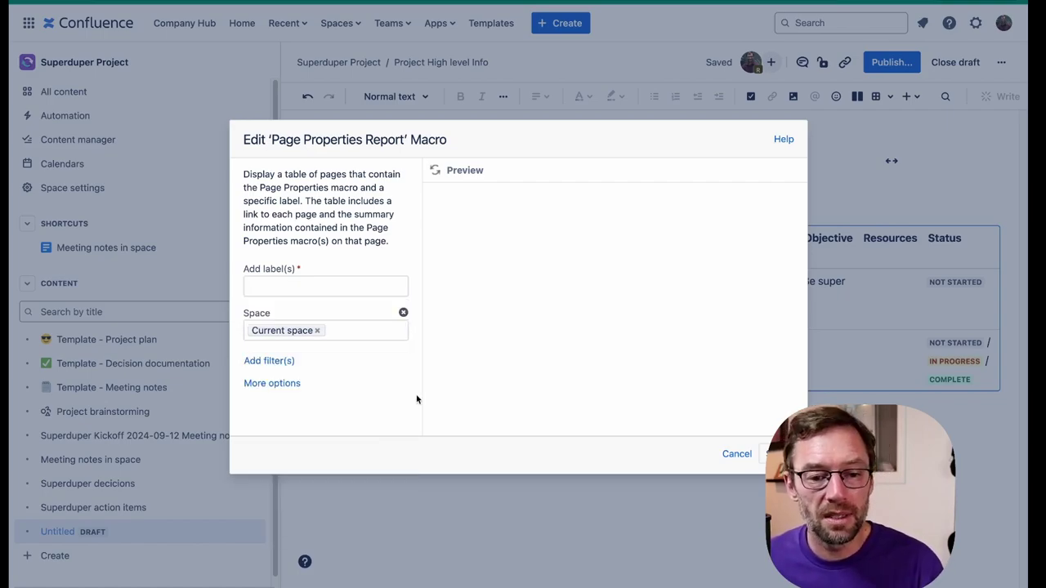
{"action": "left_click", "coordinate": [268, 384]}
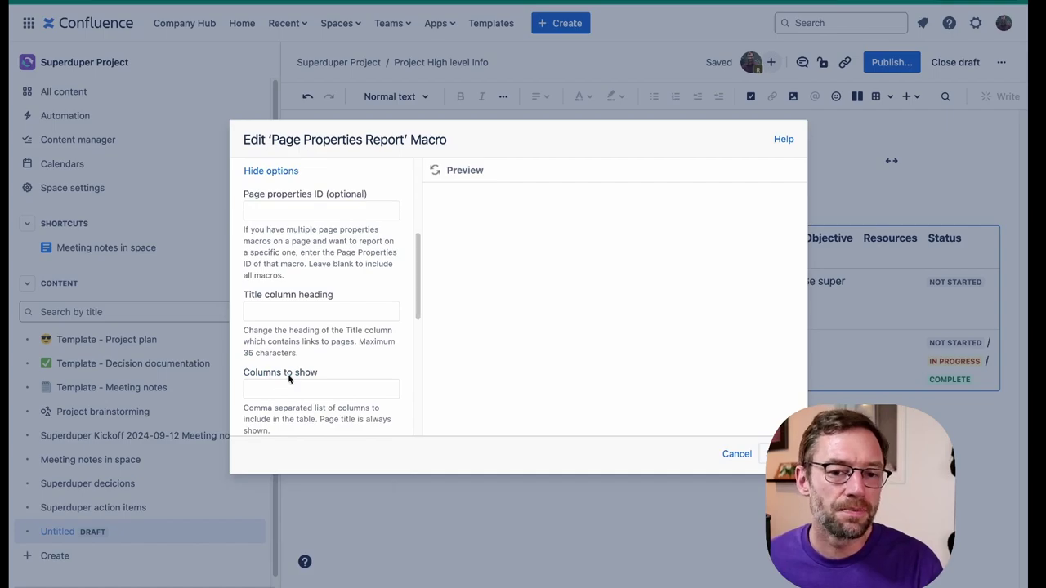
{"action": "scroll", "coordinate": [289, 372], "scroll_direction": "up", "scroll_amount": 1}
{"action": "scroll", "coordinate": [289, 370], "scroll_direction": "up", "scroll_amount": 3}
{"action": "left_click", "coordinate": [734, 451]}
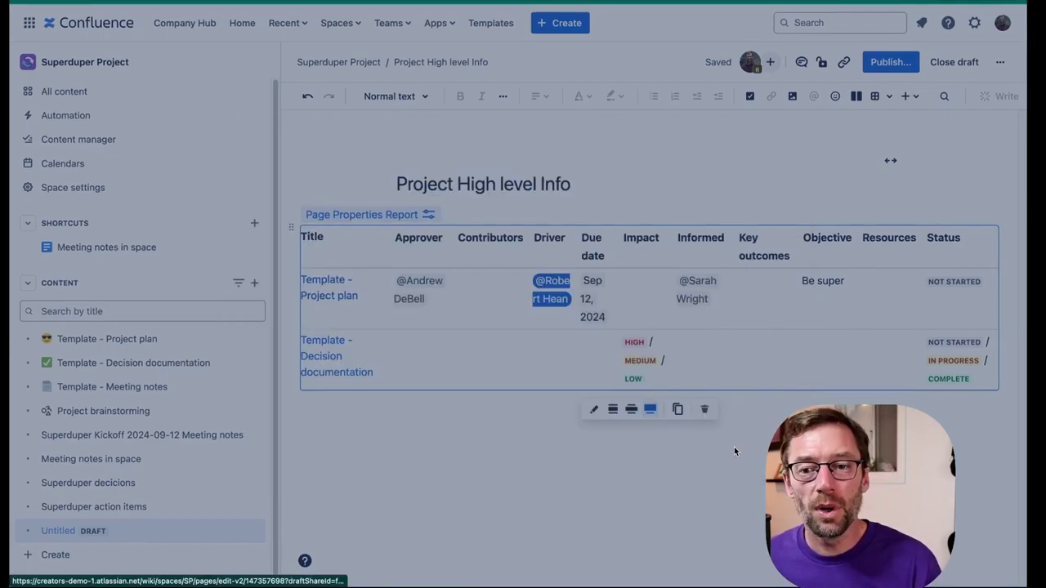
Step: Publish the Project High level Info page in the Superduper Project space with view and edit access for anyone in the space
{"action": "left_click", "coordinate": [882, 62]}
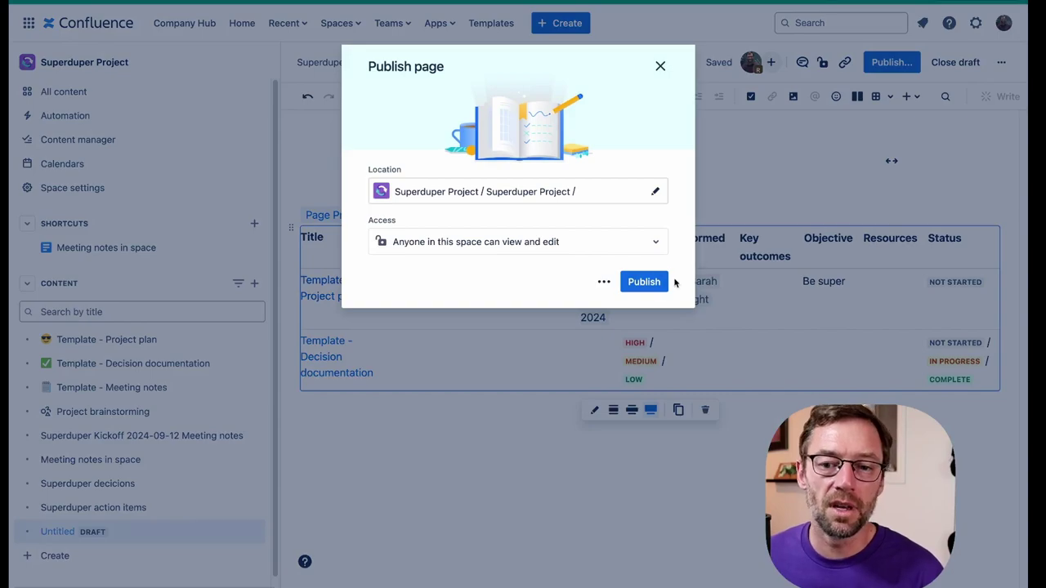
{"action": "left_click", "coordinate": [644, 282]}
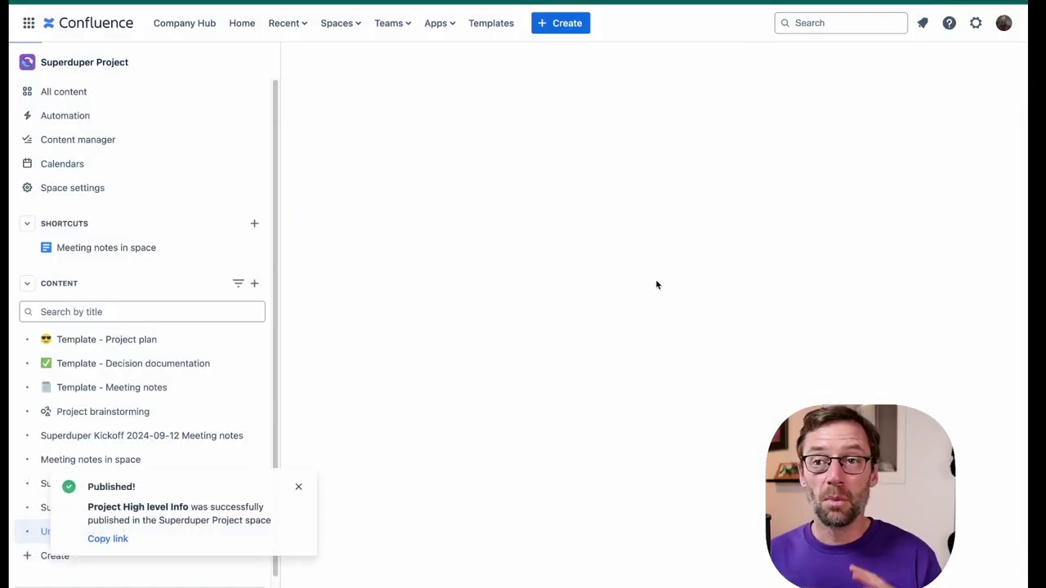